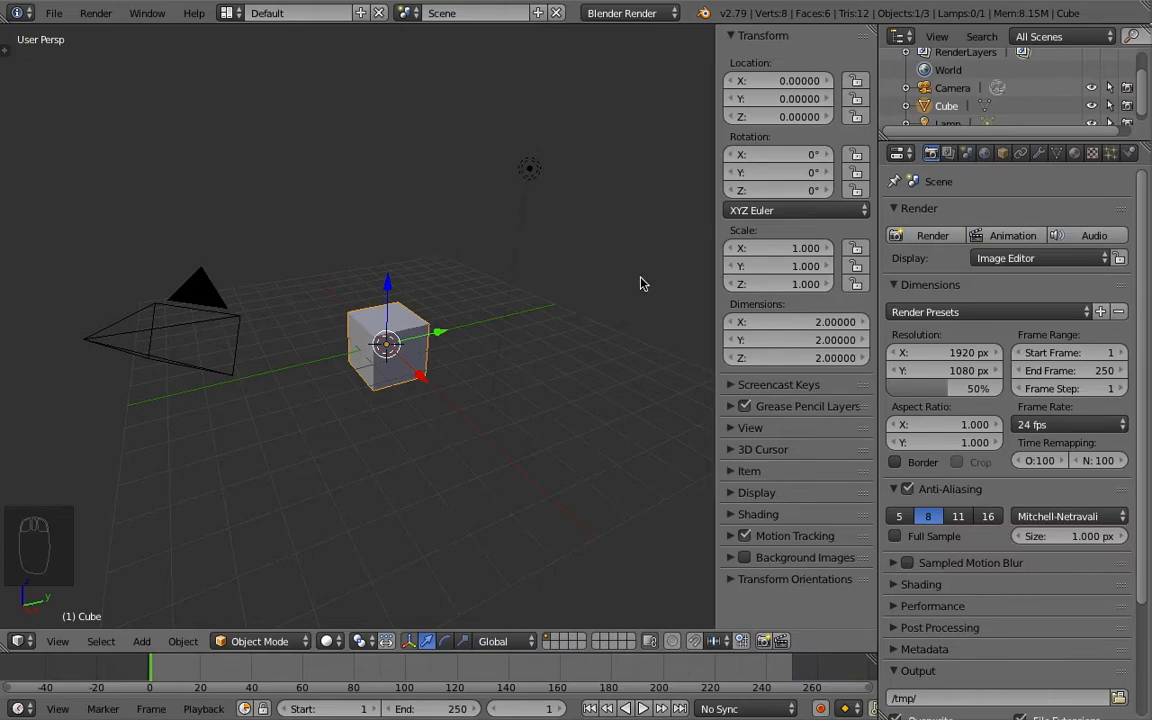
- Raise the cube to a Z location of 1
{"action": "middle_click_drag", "start_coordinate": [361, 310], "coordinate": [450, 331]}
{"action": "left_click_drag", "start_coordinate": [446, 314], "coordinate": [448, 266]}
{"action": "middle_click_drag", "start_coordinate": [420, 350], "coordinate": [475, 433]}
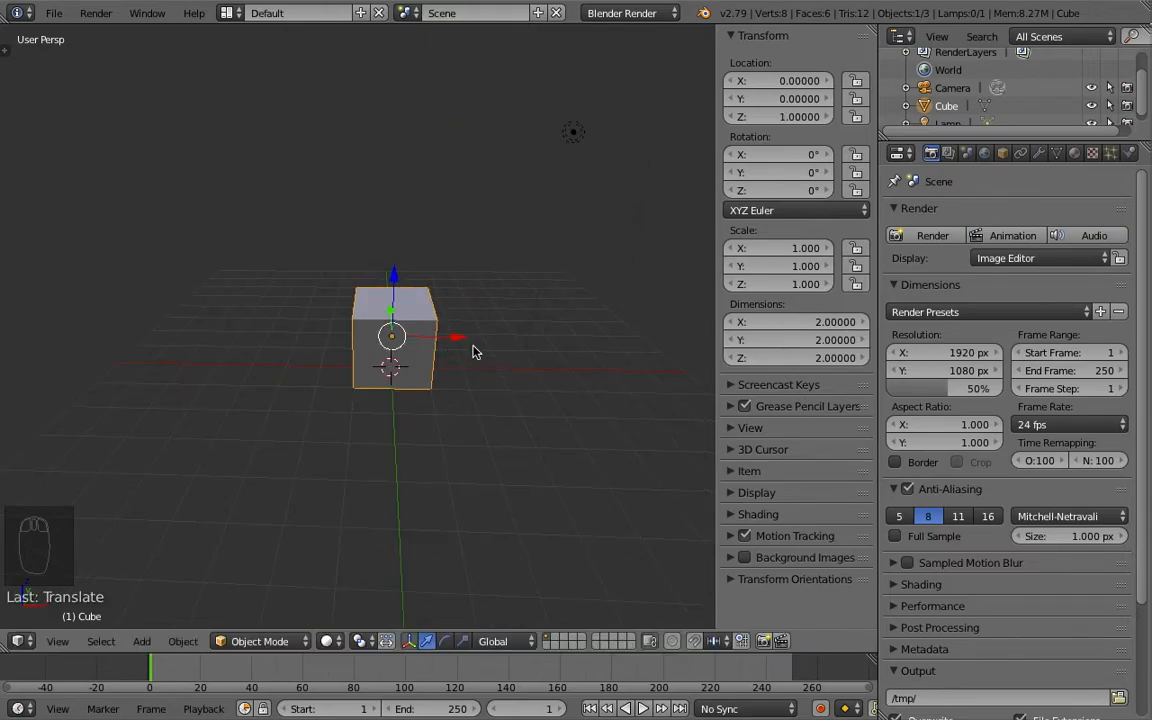
- Move the cube along X to about -7.03 and insert a single keyframe on its X location at frame 1
{"action": "left_click_drag", "start_coordinate": [460, 338], "coordinate": [216, 334]}
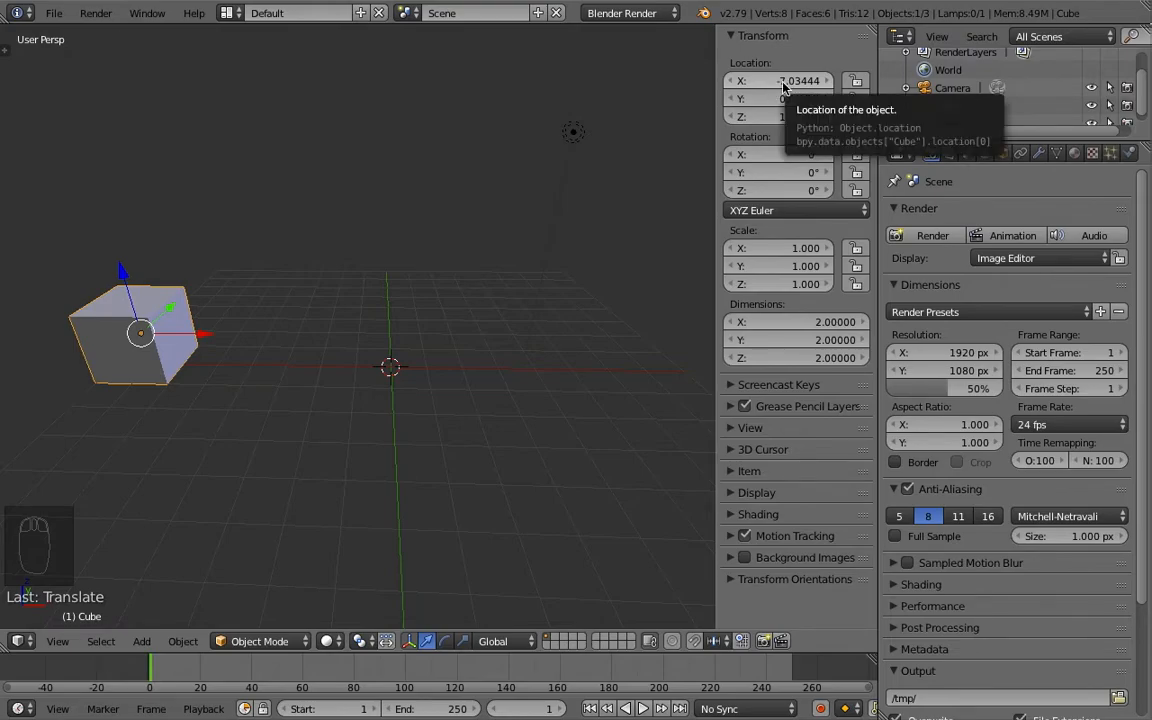
{"action": "right_click", "coordinate": [783, 86]}
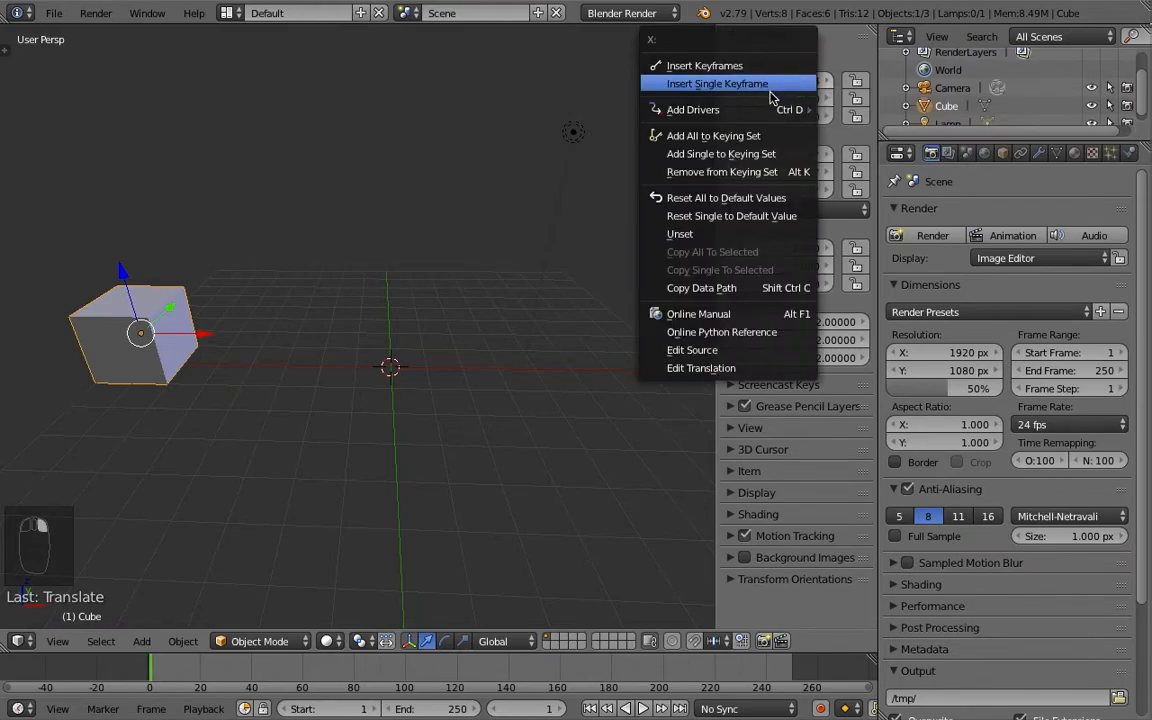
{"action": "left_click", "coordinate": [751, 88]}
- At frame 20, move the cube along X to about 6.89 and insert a single keyframe on its X location
{"action": "middle_click_drag", "start_coordinate": [393, 360], "coordinate": [405, 327]}
{"action": "left_click_drag", "start_coordinate": [160, 674], "coordinate": [200, 608]}
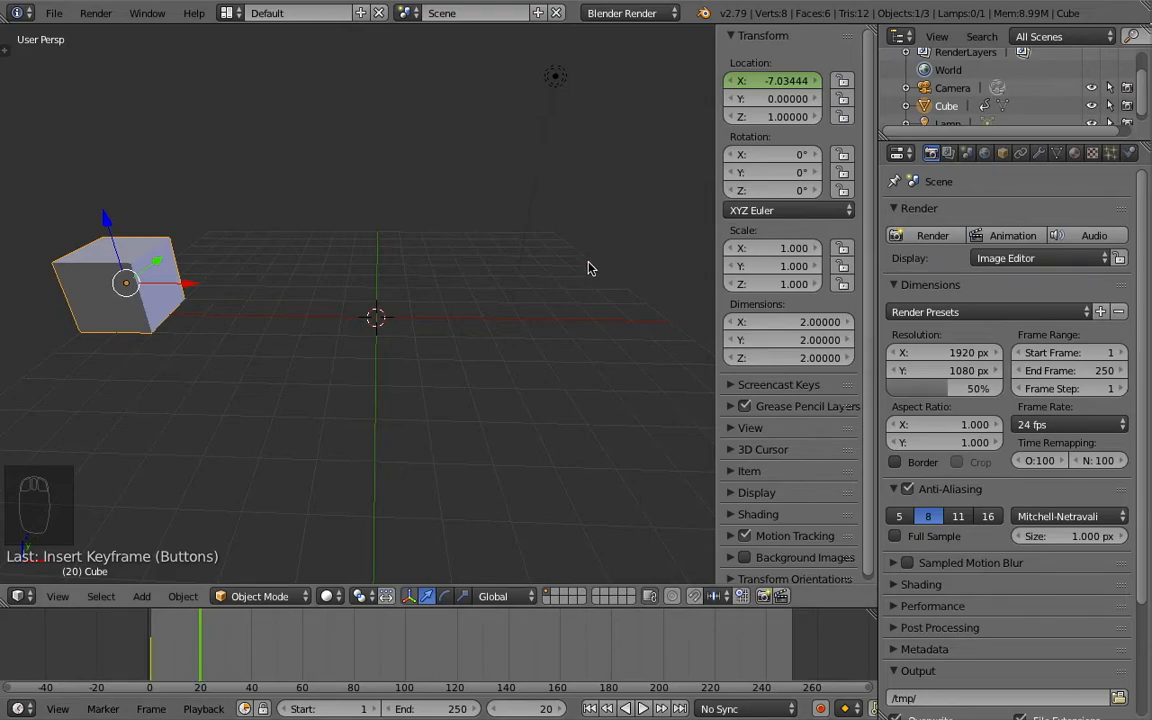
{"action": "left_click_drag", "start_coordinate": [180, 285], "coordinate": [676, 331]}
{"action": "middle_click_drag", "start_coordinate": [555, 325], "coordinate": [426, 356]}
{"action": "scroll", "coordinate": [440, 327], "scroll_direction": "down", "scroll_amount": 2}
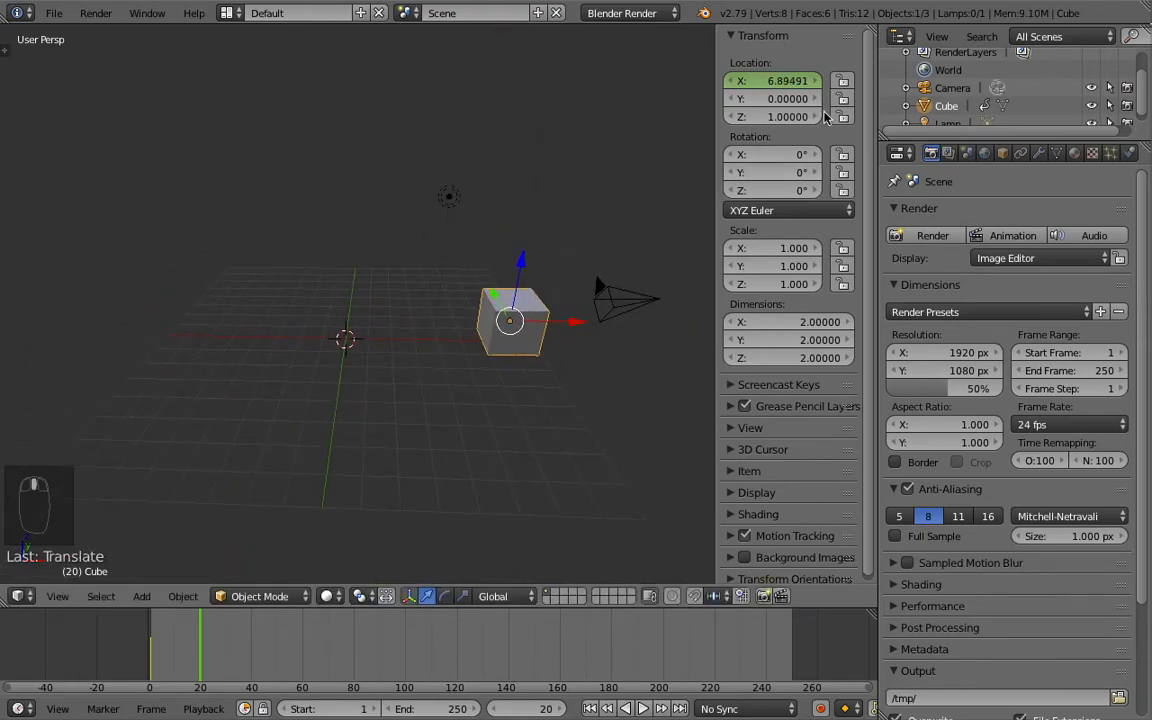
{"action": "right_click", "coordinate": [760, 86]}
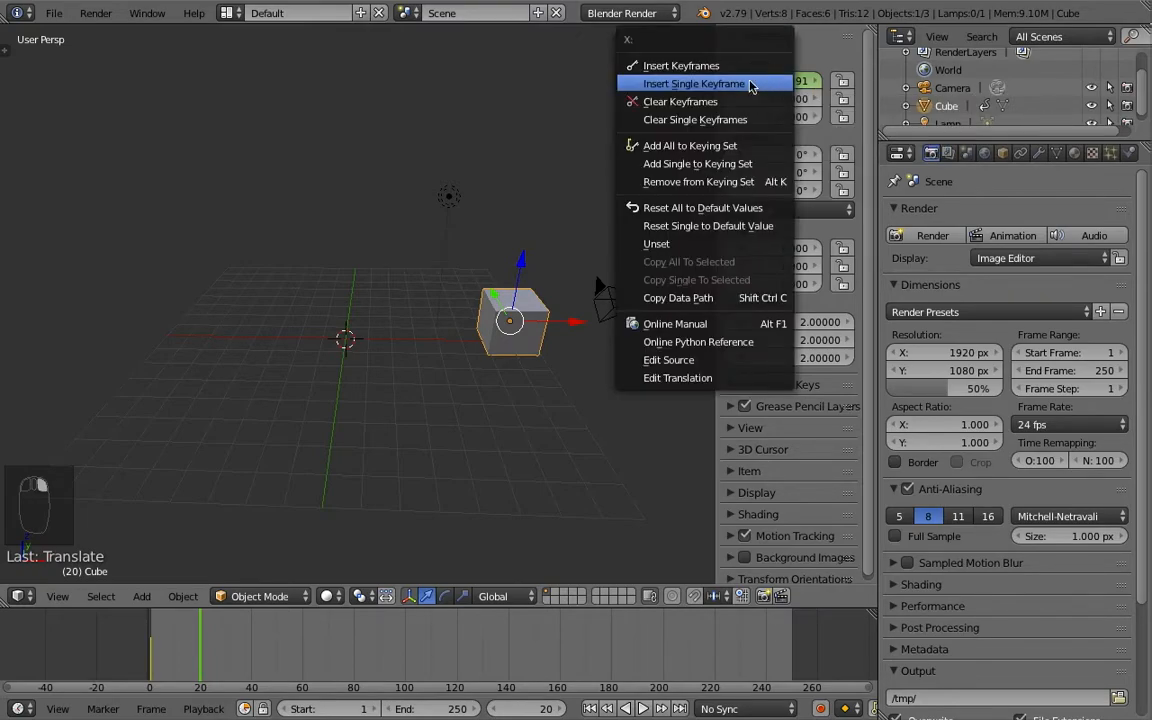
{"action": "left_click", "coordinate": [698, 84]}
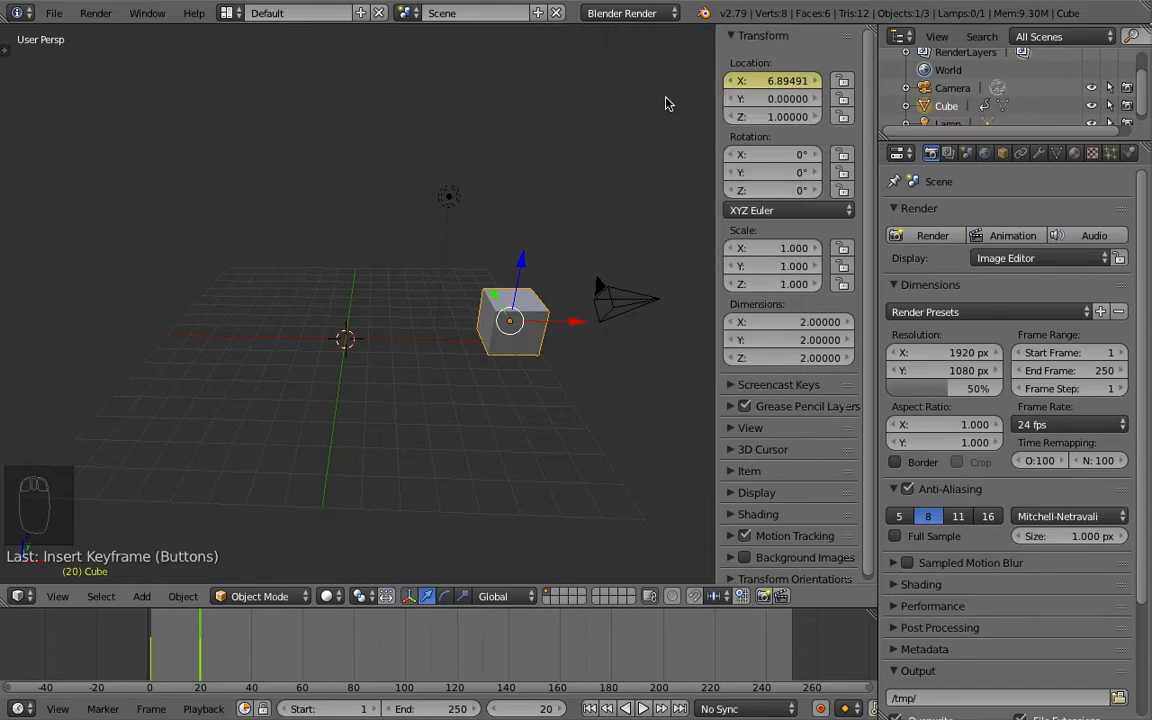
- Scrub the timeline between the keyframes at frames 1 and 20 and briefly play the animation
{"action": "scroll", "coordinate": [196, 645], "scroll_direction": "down", "scroll_amount": 2}
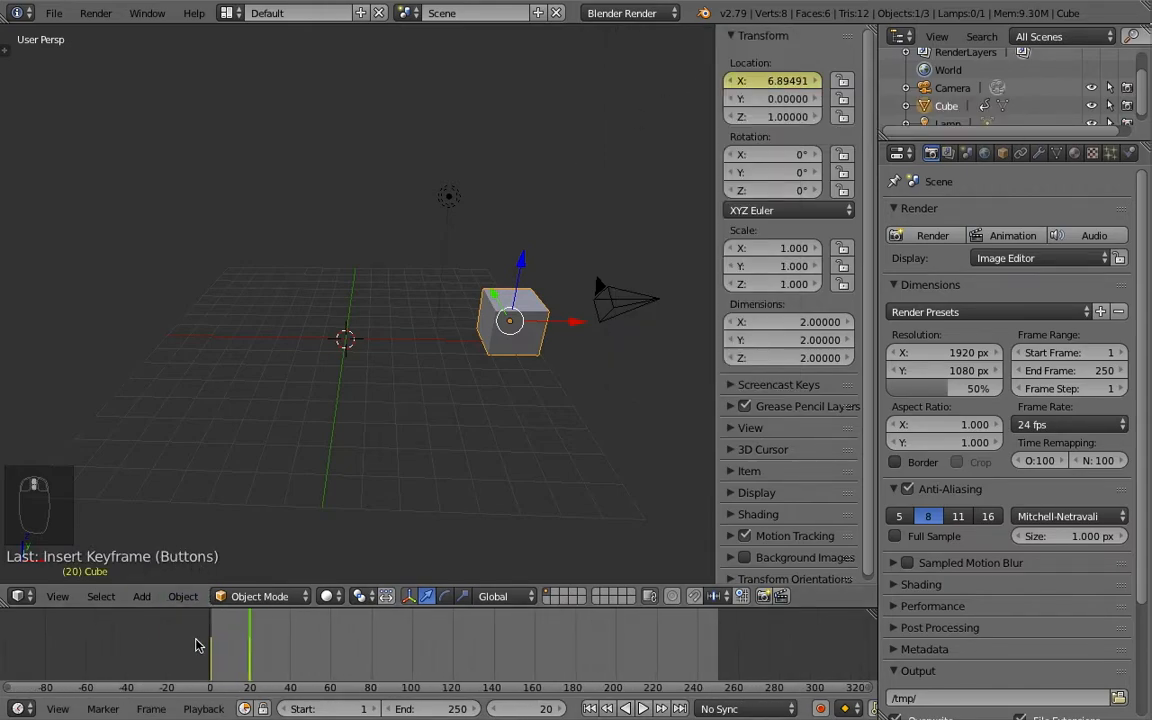
{"action": "scroll", "coordinate": [196, 645], "scroll_direction": "up", "scroll_amount": 3}
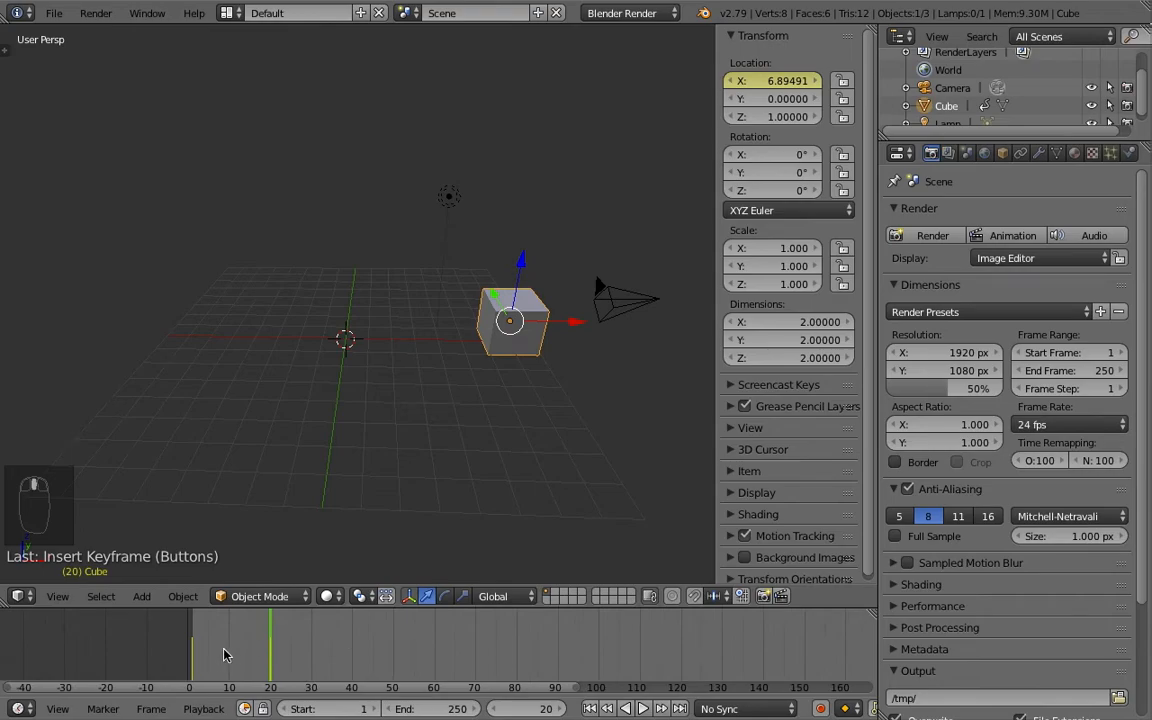
{"action": "scroll", "coordinate": [225, 655], "scroll_direction": "up", "scroll_amount": 1}
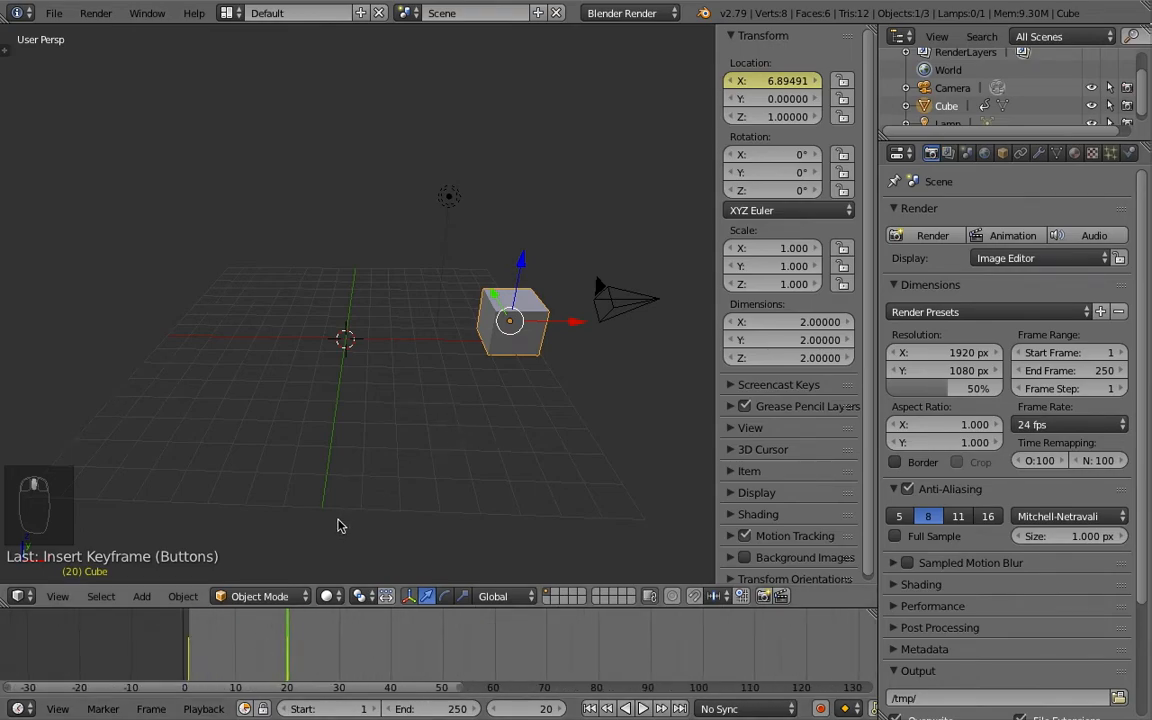
{"action": "left_click", "coordinate": [188, 665]}
{"action": "left_click_drag", "start_coordinate": [188, 665], "coordinate": [286, 662]}
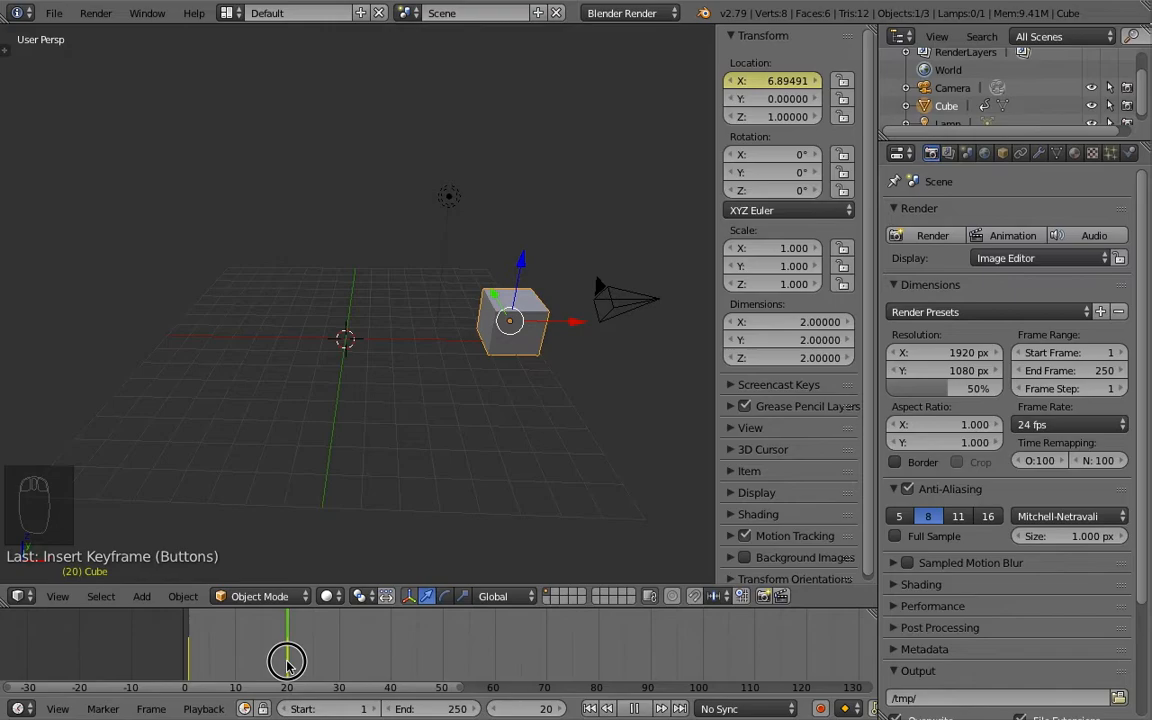
{"action": "key", "text": "alt+a"}
{"action": "key", "text": "Escape"}
- Set the animation's end frame to 25, preview the cube's looping motion in the 3D view and stop playback
{"action": "left_click", "coordinate": [312, 664]}
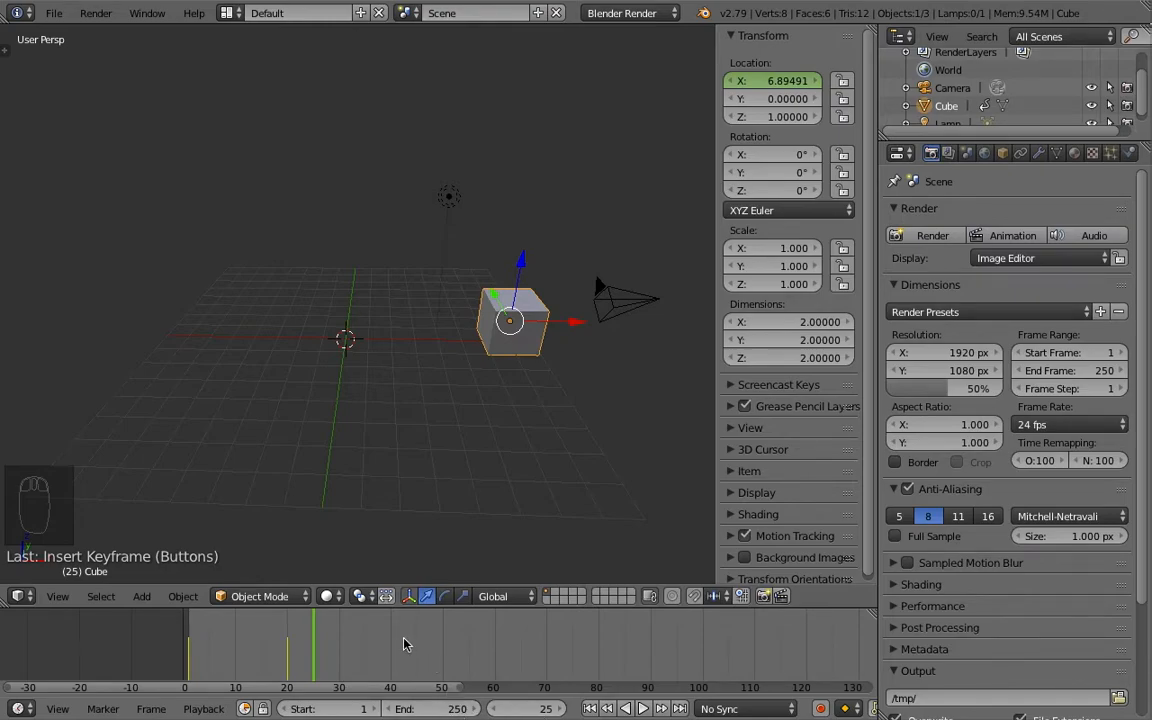
{"action": "key", "text": "e"}
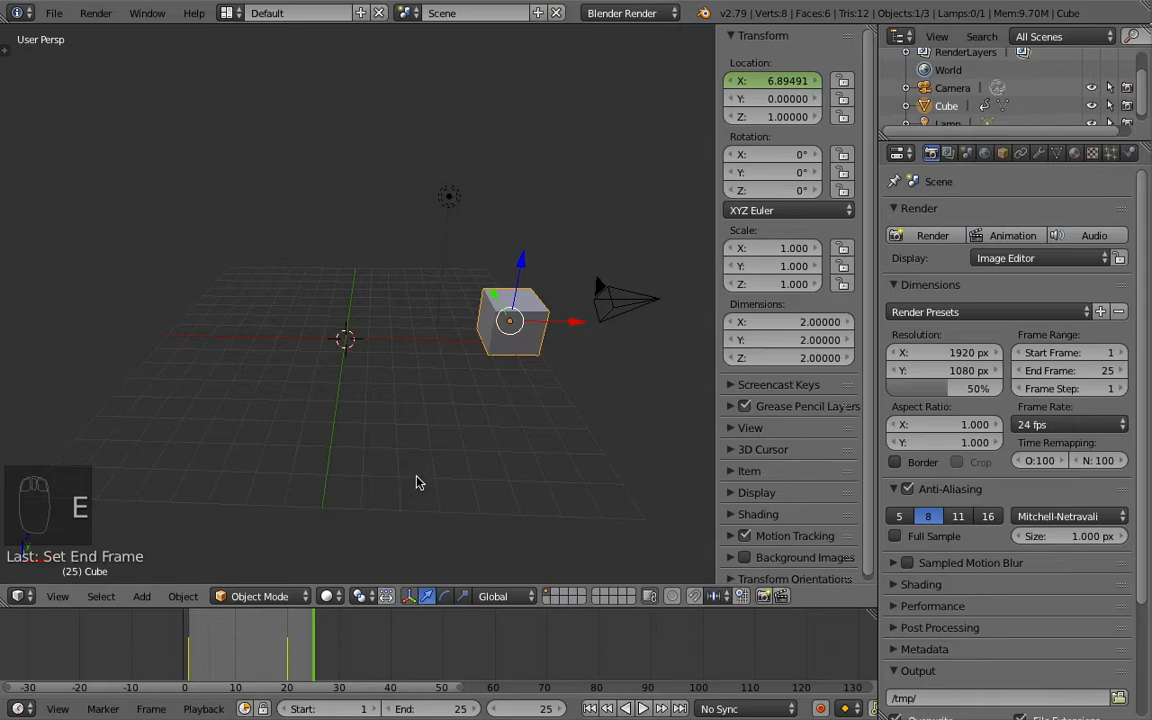
{"action": "key", "text": "alt+a"}
{"action": "scroll", "coordinate": [355, 440], "scroll_direction": "down", "scroll_amount": 2}
{"action": "scroll", "coordinate": [349, 433], "scroll_direction": "up", "scroll_amount": 2}
{"action": "middle_click_drag", "start_coordinate": [349, 433], "coordinate": [359, 401]}
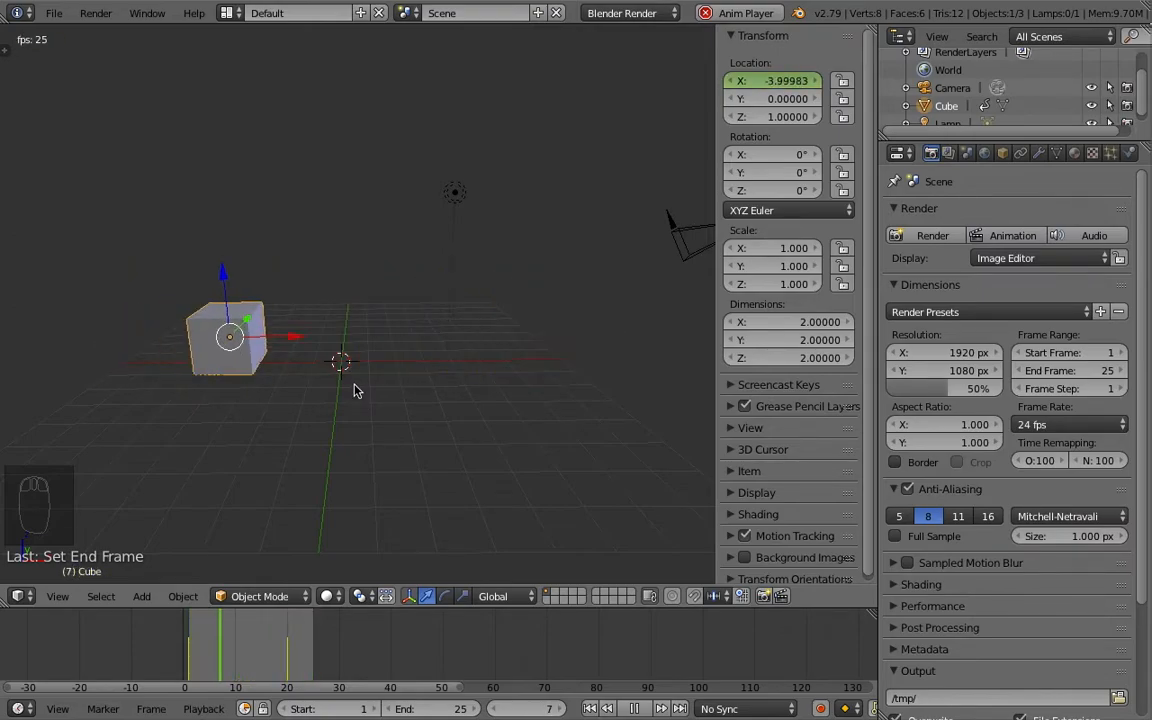
{"action": "middle_click_drag", "start_coordinate": [381, 390], "coordinate": [411, 401]}
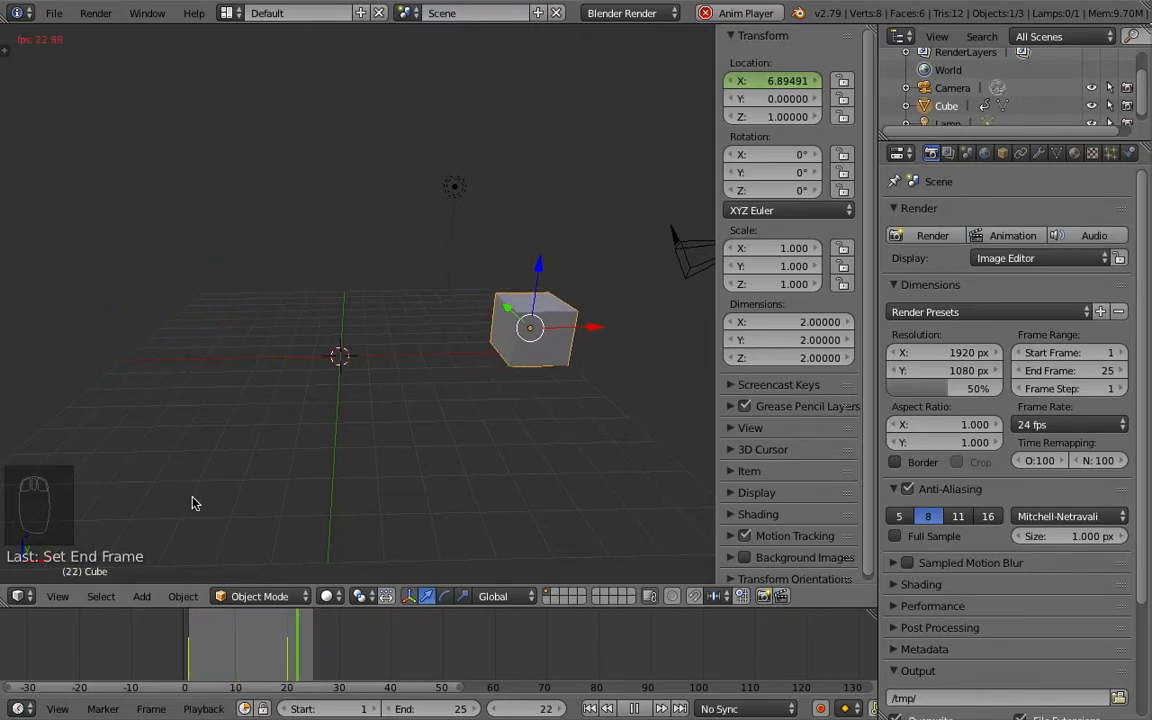
{"action": "key", "text": "Escape"}
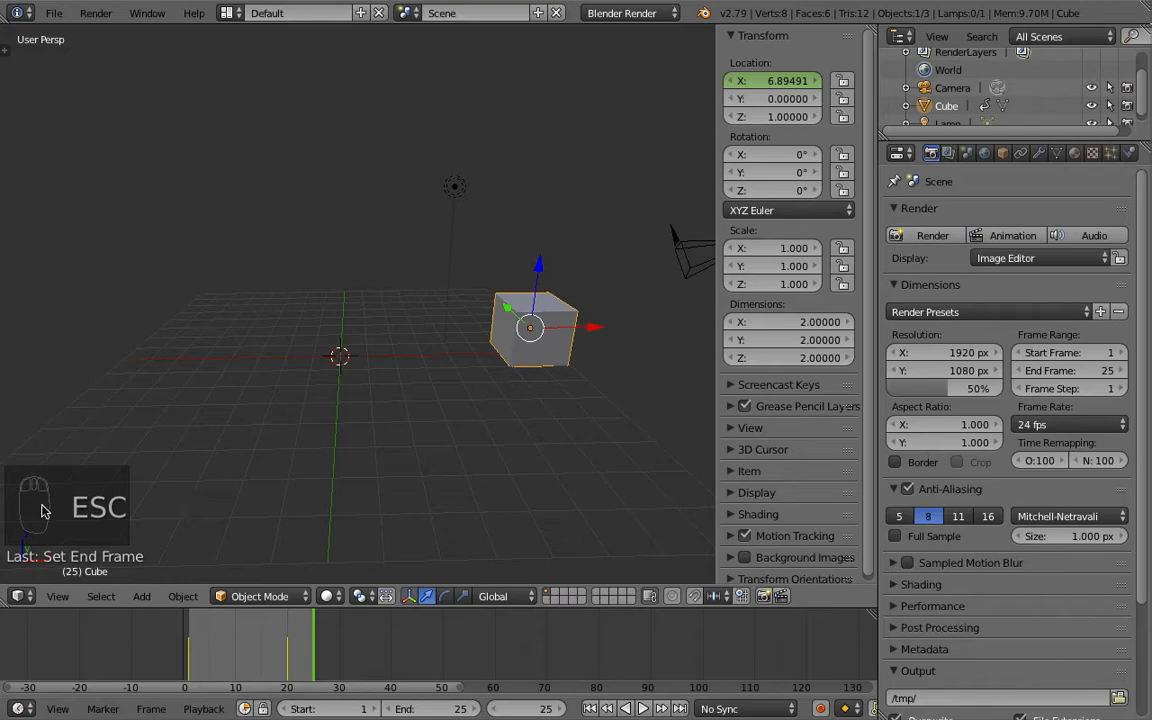
- Enlarge the timeline area, switch it to the Graph Editor and fit the cube's X Location curve in view
{"action": "left_click_drag", "start_coordinate": [72, 607], "coordinate": [97, 456]}
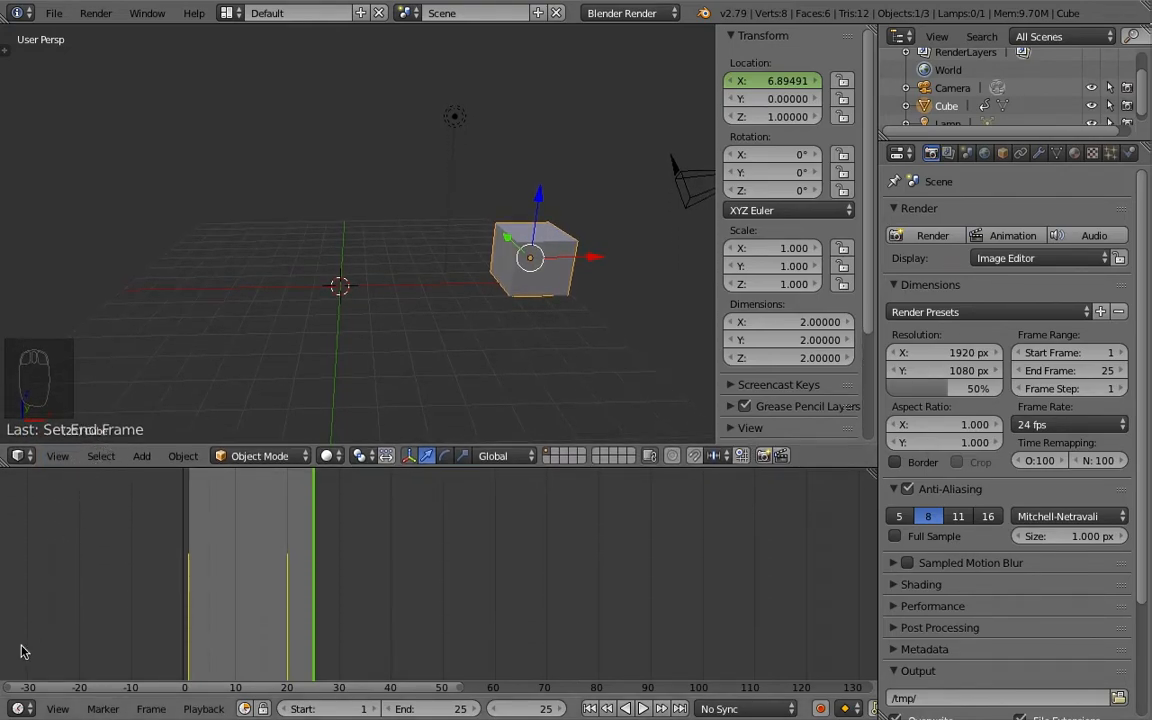
{"action": "left_click", "coordinate": [17, 710]}
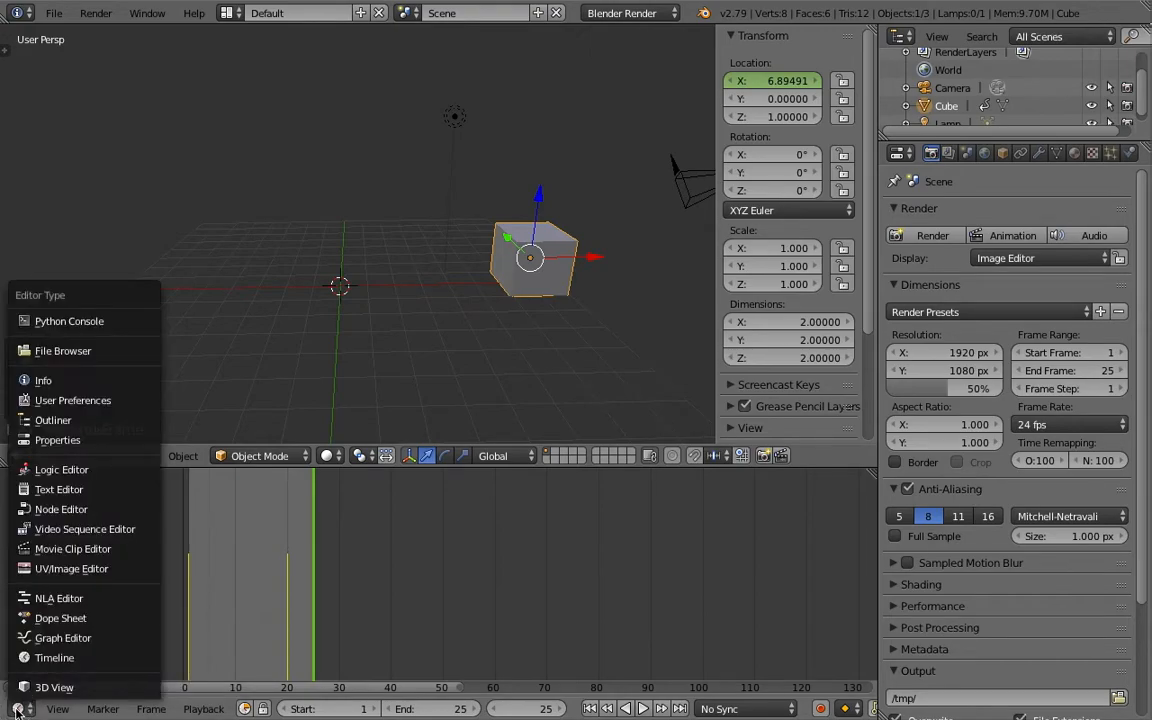
{"action": "left_click", "coordinate": [48, 640]}
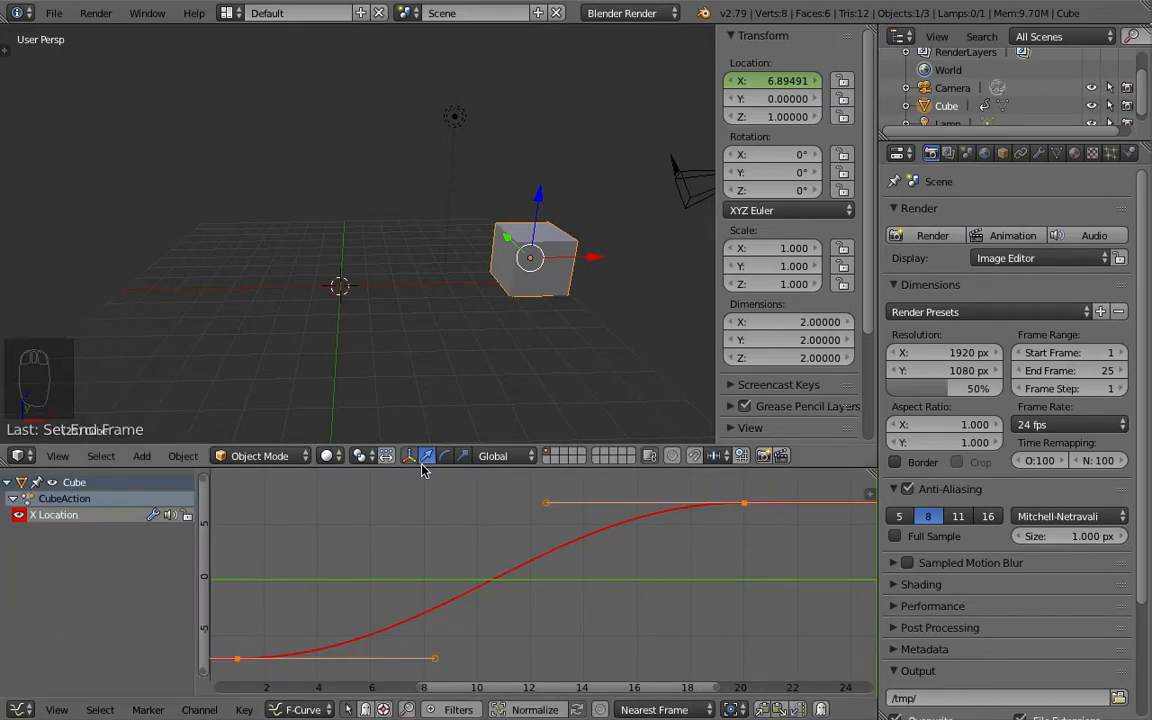
{"action": "left_click_drag", "start_coordinate": [421, 467], "coordinate": [420, 425]}
{"action": "key", "text": "Home"}
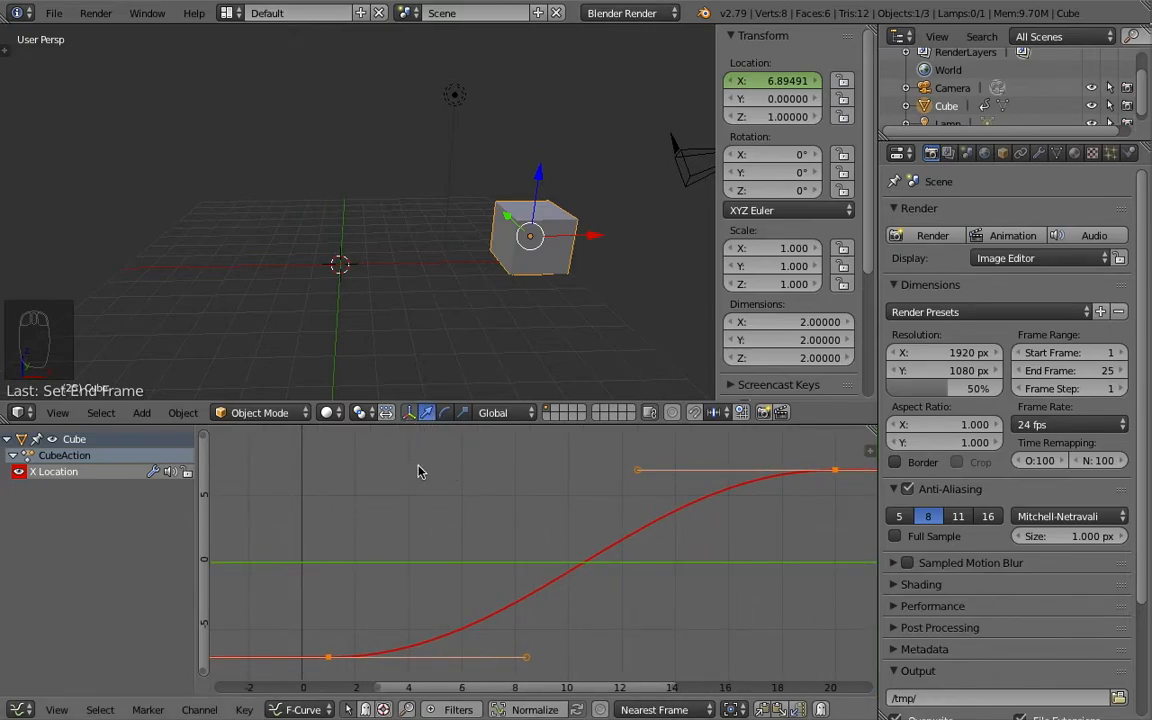
- Examine the shape of the cube's X Location curve between its two keyframes in the Graph Editor
{"action": "scroll", "coordinate": [480, 507], "scroll_direction": "up", "scroll_amount": 1}
{"action": "scroll", "coordinate": [481, 501], "scroll_direction": "down", "scroll_amount": 4}
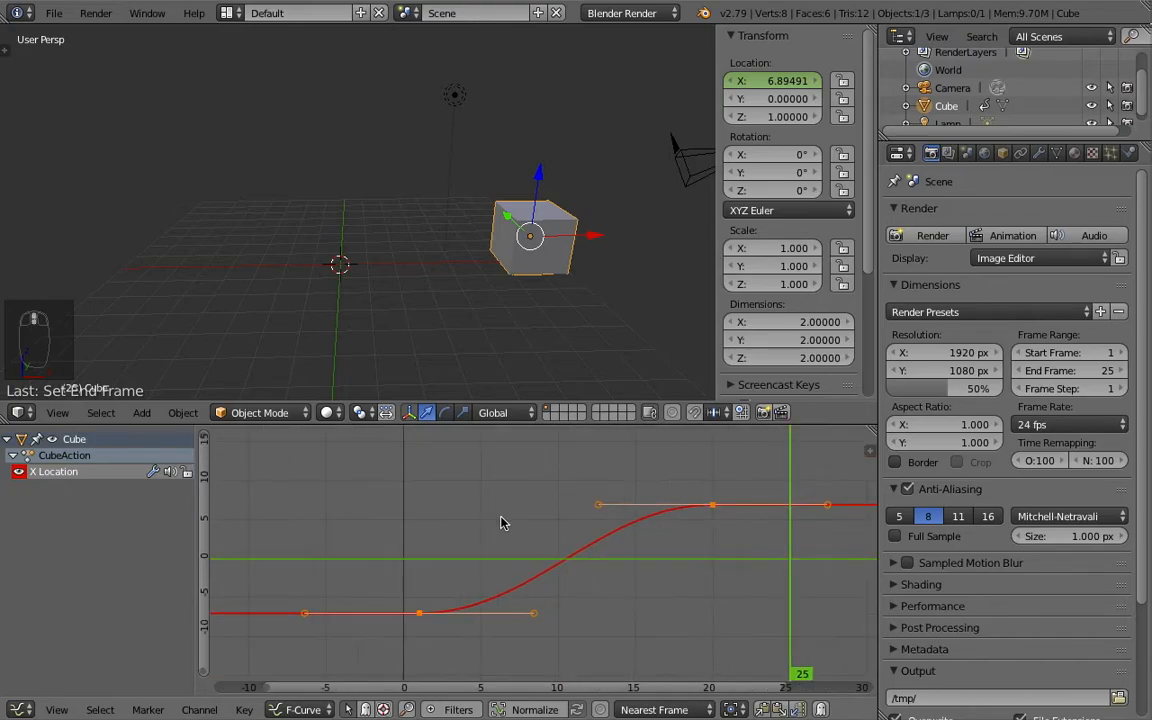
{"action": "scroll", "coordinate": [447, 511], "scroll_direction": "up", "scroll_amount": 2}
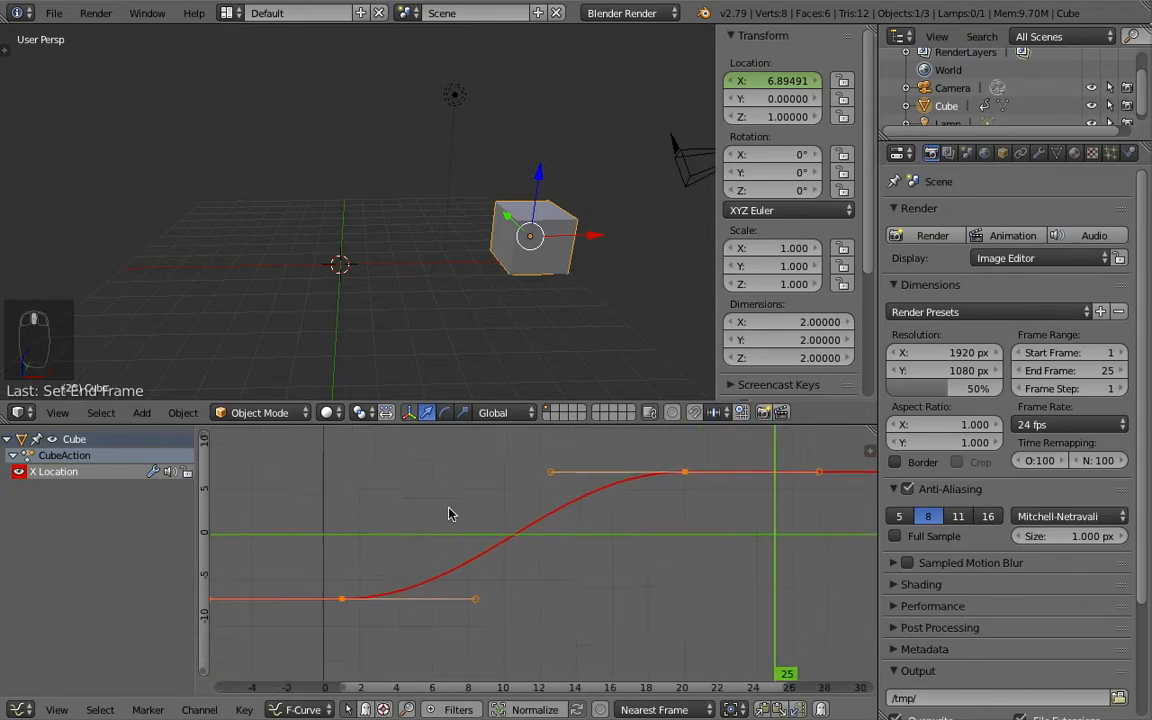
{"action": "scroll", "coordinate": [449, 493], "scroll_direction": "up", "scroll_amount": 1}
{"action": "scroll", "coordinate": [449, 493], "scroll_direction": "down", "scroll_amount": 3}
{"action": "scroll", "coordinate": [449, 493], "scroll_direction": "up", "scroll_amount": 3}
{"action": "scroll", "coordinate": [448, 493], "scroll_direction": "down", "scroll_amount": 4}
{"action": "scroll", "coordinate": [448, 498], "scroll_direction": "up", "scroll_amount": 2}
{"action": "mouse_move", "coordinate": [445, 497]}
{"action": "middle_mouse_down"}
{"action": "mouse_move", "coordinate": [594, 525]}
{"action": "mouse_move", "coordinate": [463, 504]}
{"action": "mouse_move", "coordinate": [480, 512]}
{"action": "mouse_move", "coordinate": [445, 516]}
{"action": "middle_mouse_up"}
{"action": "scroll", "coordinate": [445, 512], "scroll_direction": "up", "scroll_amount": 4, "text": "ctrl"}
{"action": "middle_click_drag", "start_coordinate": [523, 528], "coordinate": [568, 511], "text": "ctrl"}
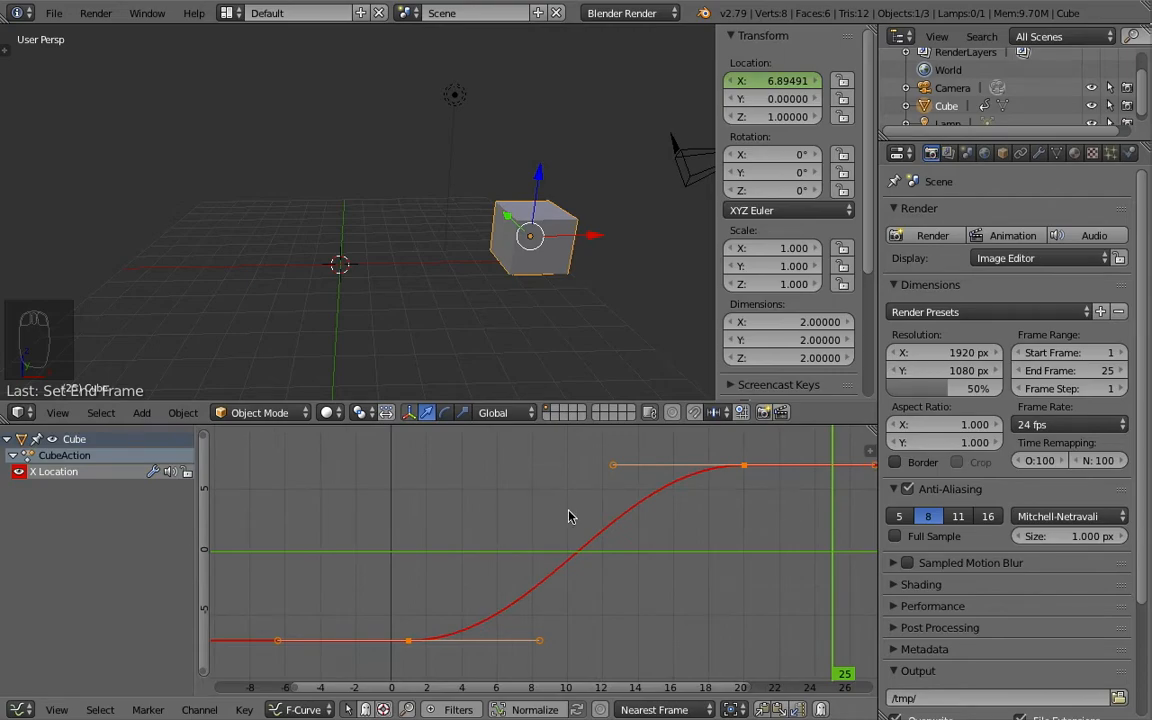
{"action": "mouse_move", "coordinate": [571, 514]}
{"action": "middle_mouse_down", "text": "ctrl"}
{"action": "mouse_move", "coordinate": [545, 507]}
{"action": "mouse_move", "coordinate": [601, 525]}
{"action": "mouse_move", "coordinate": [560, 507]}
{"action": "mouse_move", "coordinate": [558, 535]}
{"action": "mouse_move", "coordinate": [589, 525]}
{"action": "mouse_move", "coordinate": [586, 506]}
{"action": "mouse_move", "coordinate": [560, 510]}
{"action": "middle_mouse_up", "text": "ctrl"}
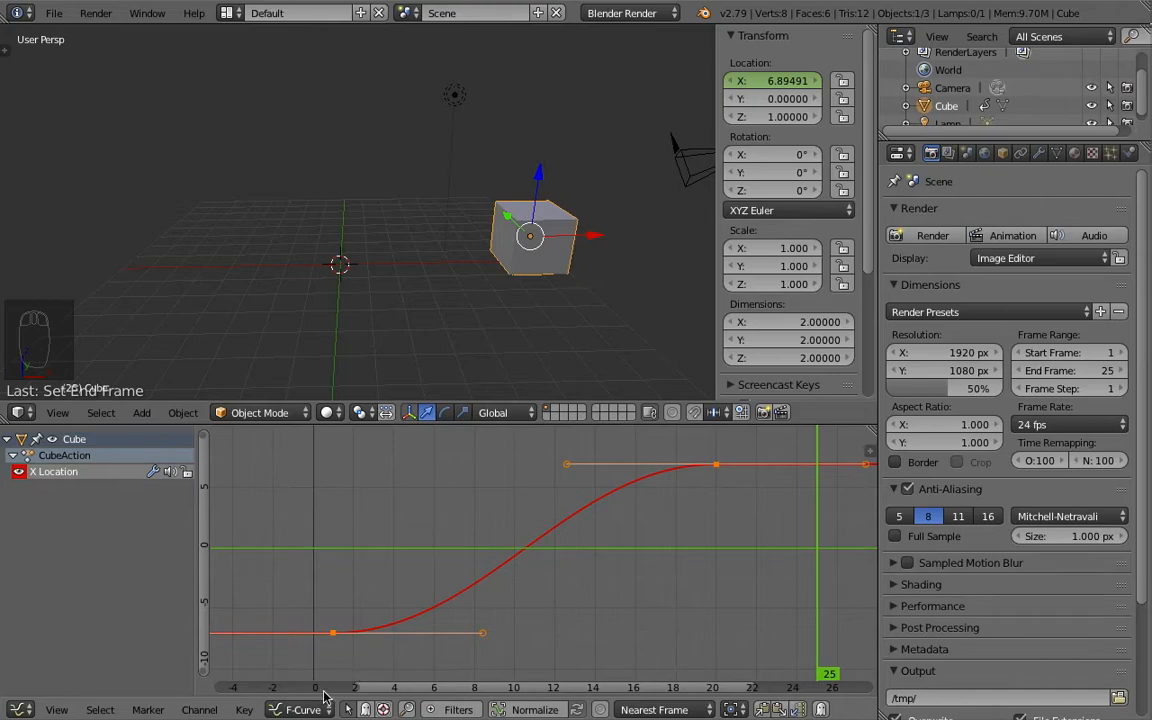
- Scrub the Graph Editor cursor to frame 8 and back to frame 1 to compare the curve with the cube's position
{"action": "scroll", "coordinate": [432, 669], "scroll_direction": "up", "scroll_amount": 3}
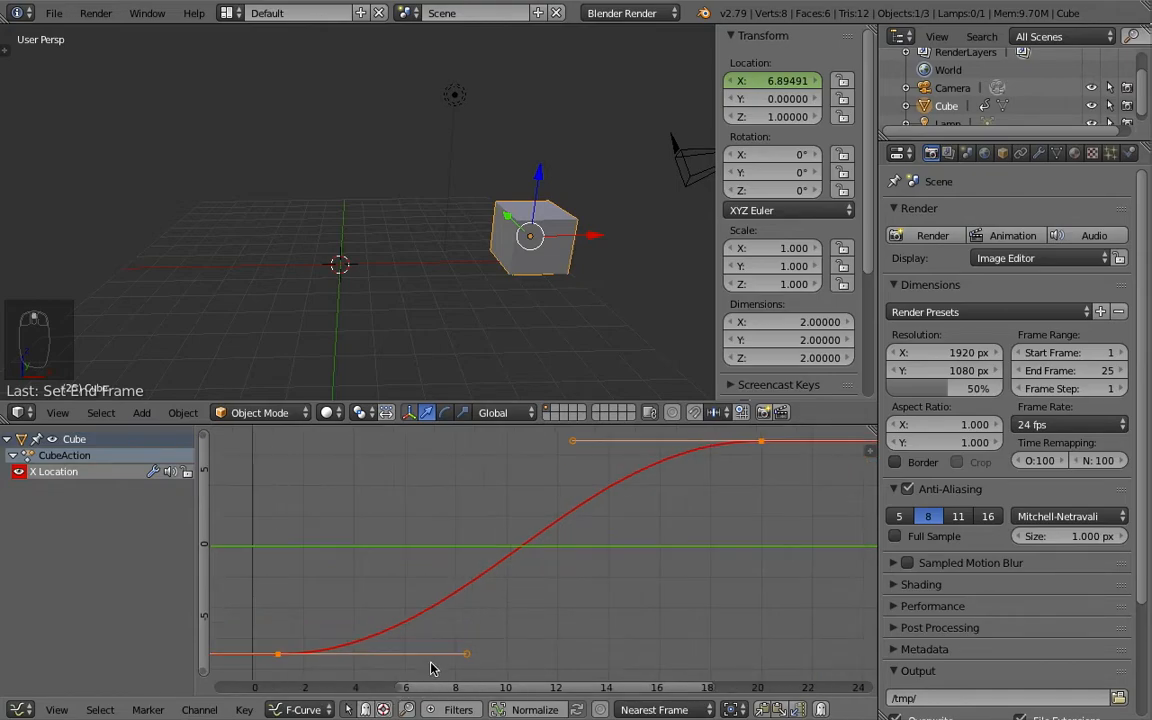
{"action": "middle_click_drag", "start_coordinate": [417, 666], "coordinate": [517, 571]}
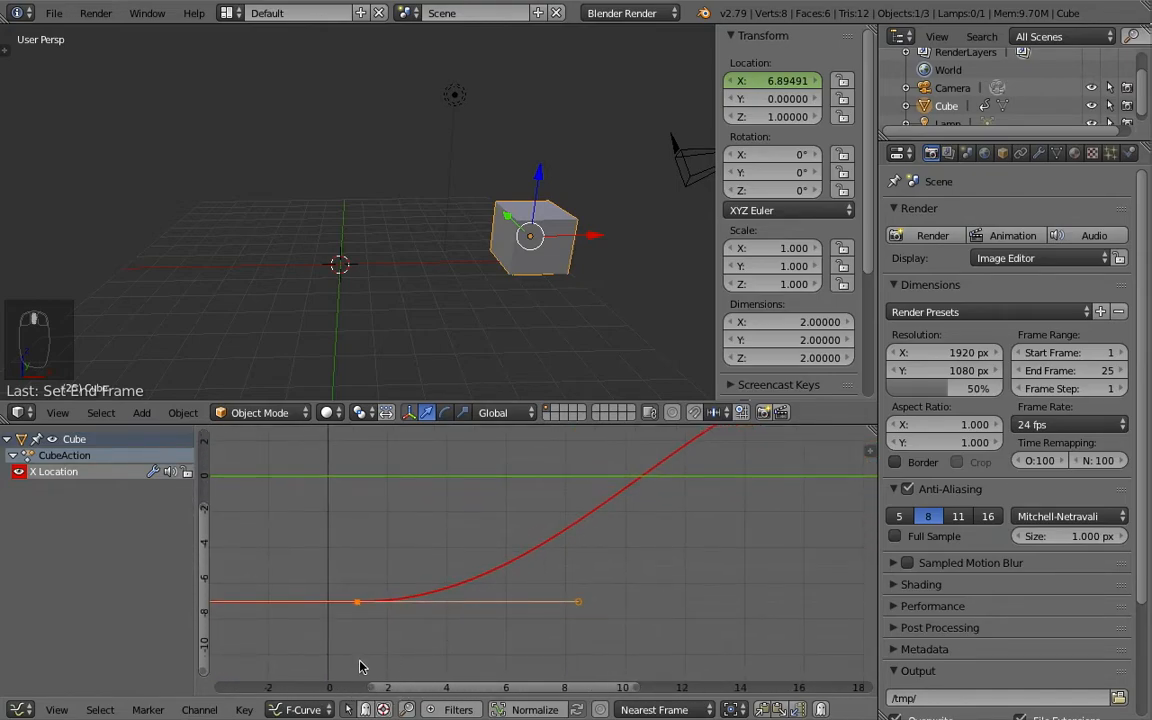
{"action": "left_click", "coordinate": [352, 676]}
{"action": "left_click_drag", "start_coordinate": [360, 677], "coordinate": [568, 653]}
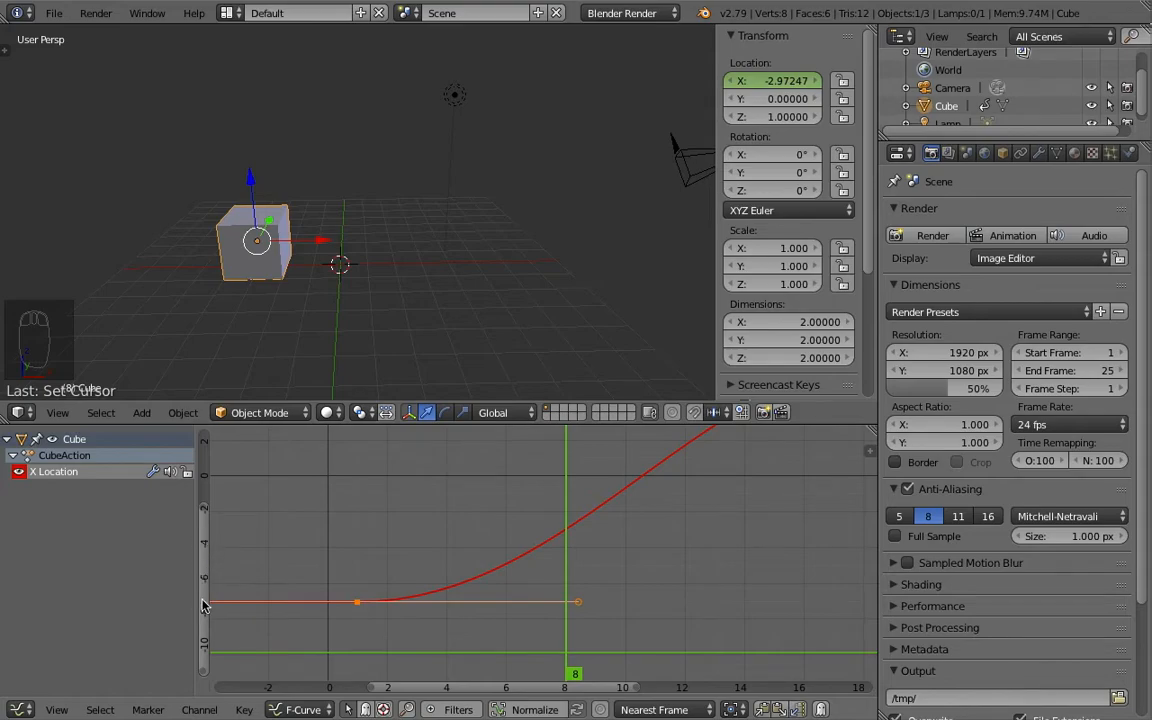
{"action": "scroll", "coordinate": [205, 613], "scroll_direction": "down", "scroll_amount": 3}
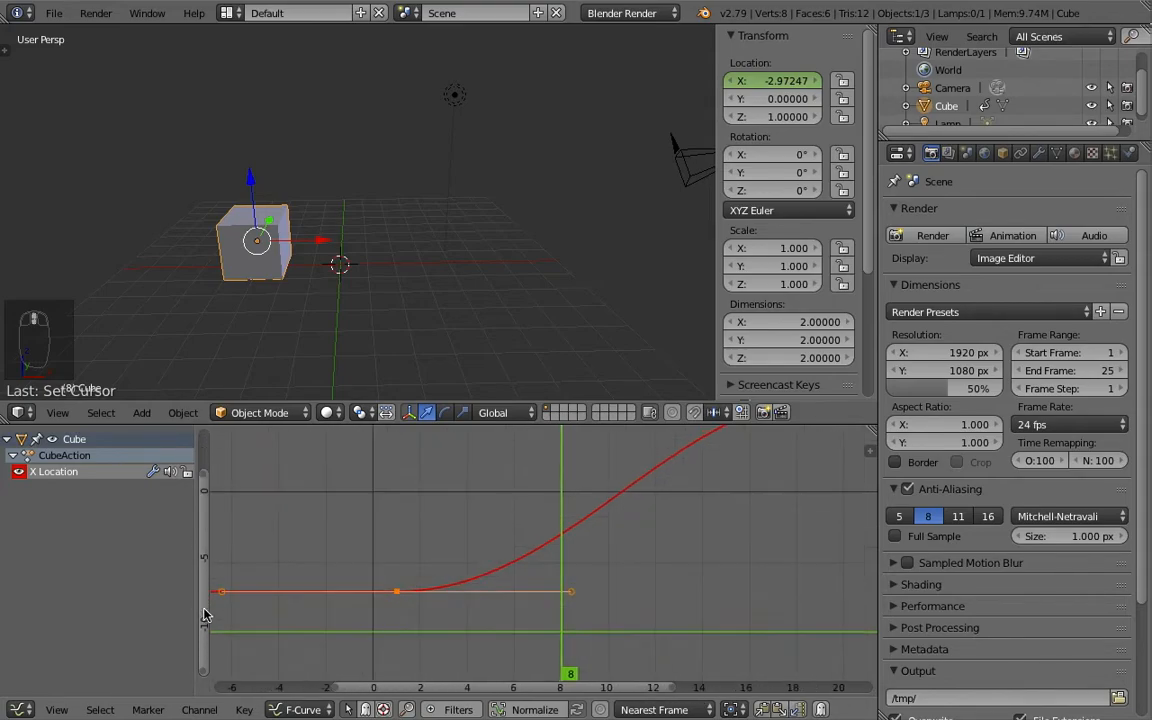
{"action": "scroll", "coordinate": [206, 597], "scroll_direction": "up", "scroll_amount": 3}
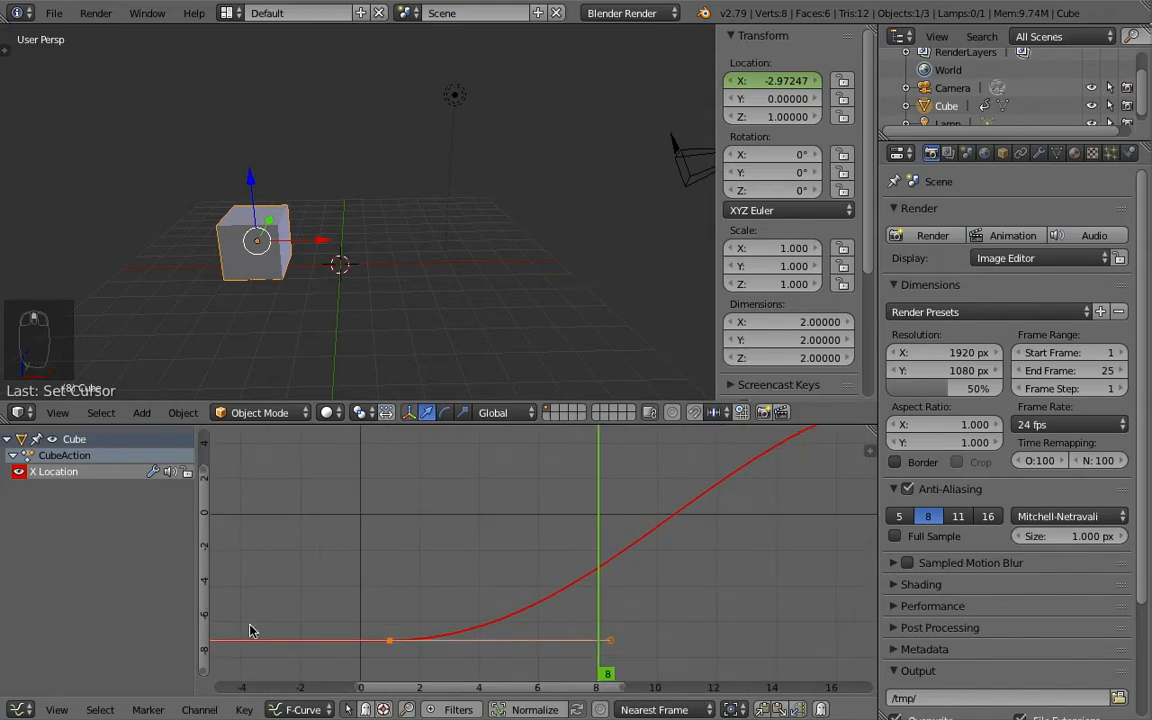
{"action": "left_click_drag", "start_coordinate": [420, 600], "coordinate": [388, 615]}
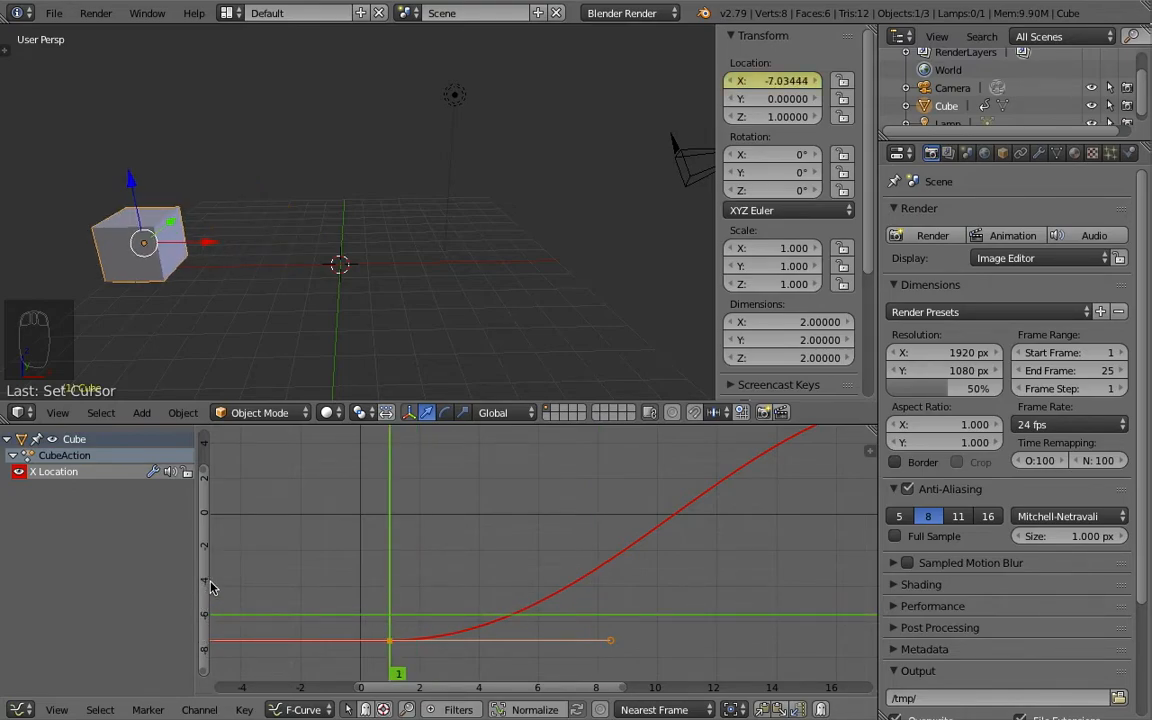
{"action": "middle_click_drag", "start_coordinate": [233, 553], "coordinate": [239, 644]}
- Select the X Location curve's keyframes at frames 1 and 20 in alternation, ending with the one at frame 20
{"action": "scroll", "coordinate": [298, 558], "scroll_direction": "down", "scroll_amount": 2}
{"action": "middle_click_drag", "start_coordinate": [361, 586], "coordinate": [297, 556]}
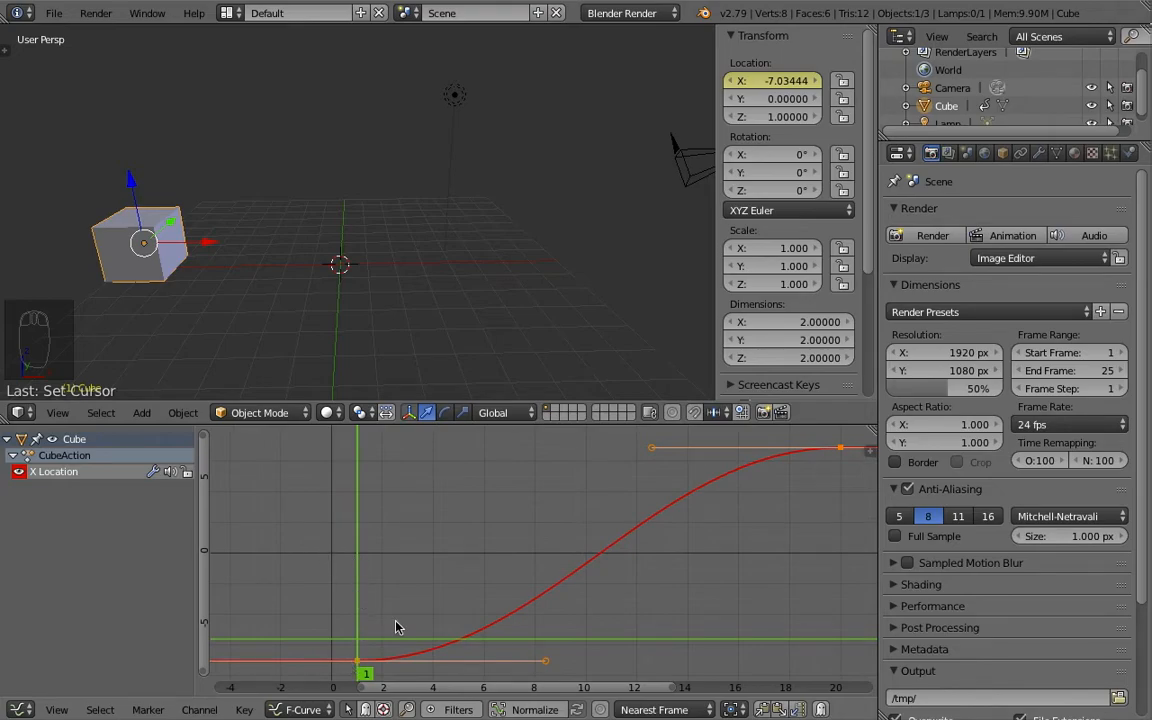
{"action": "scroll", "coordinate": [373, 597], "scroll_direction": "down", "scroll_amount": 1}
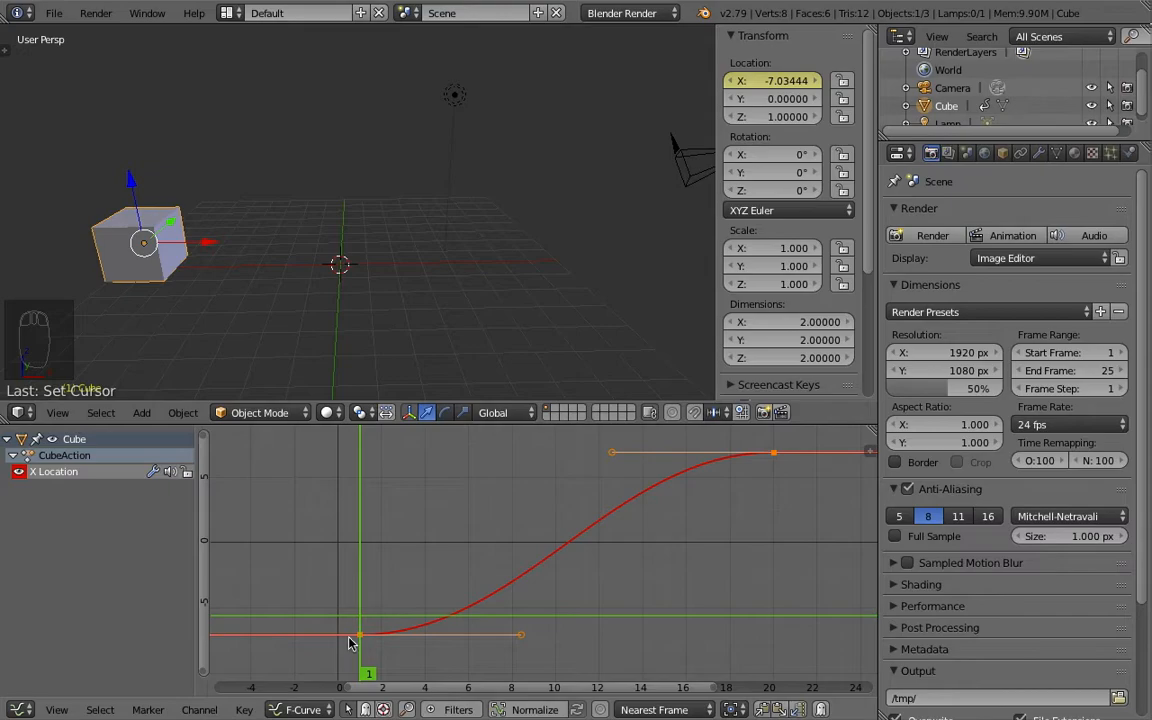
{"action": "right_click", "coordinate": [359, 634]}
{"action": "right_click", "coordinate": [774, 459]}
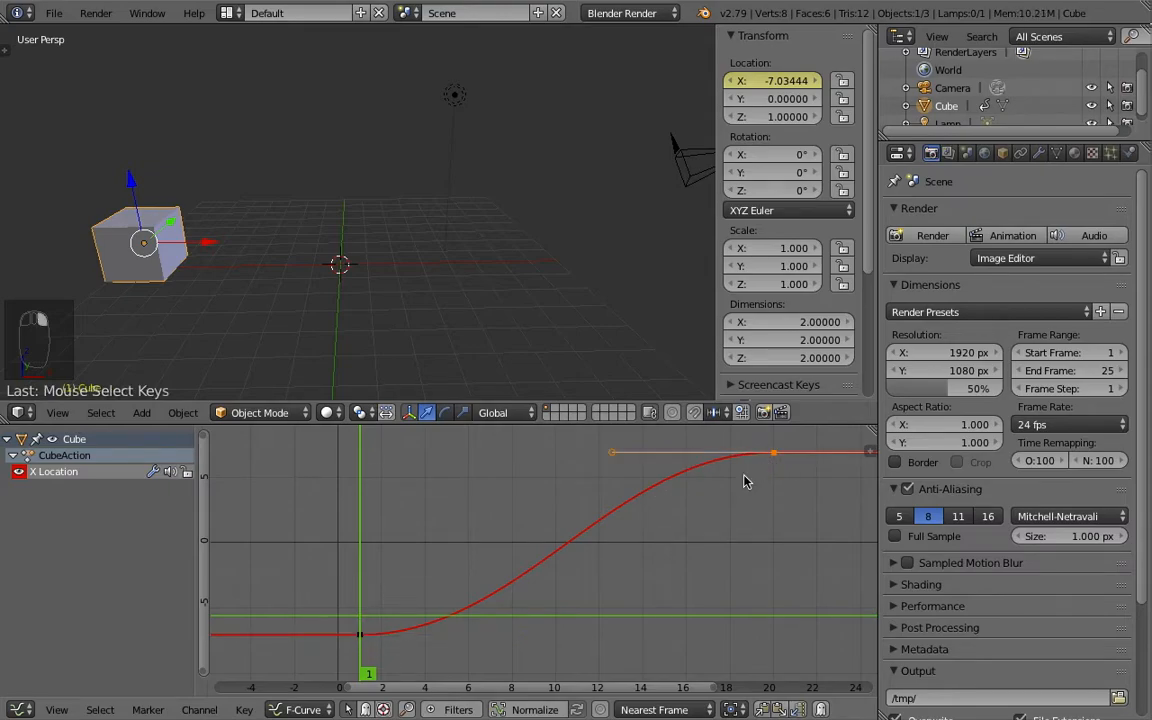
{"action": "right_click", "coordinate": [365, 638]}
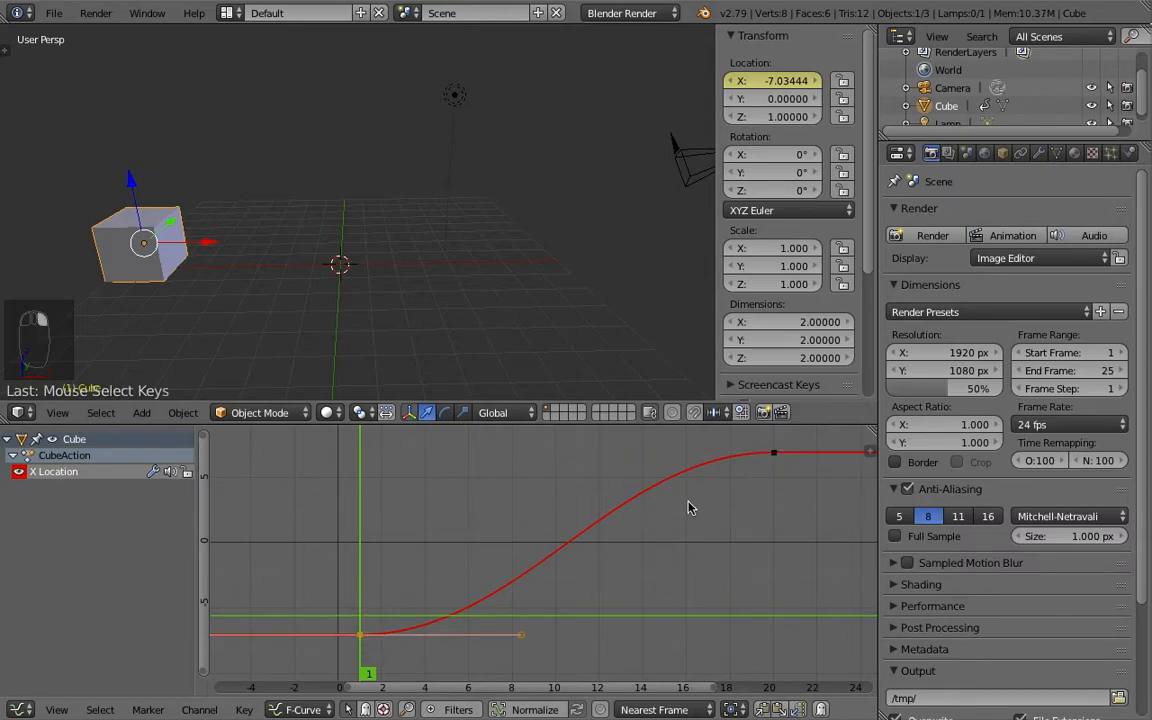
{"action": "right_click", "coordinate": [774, 454]}
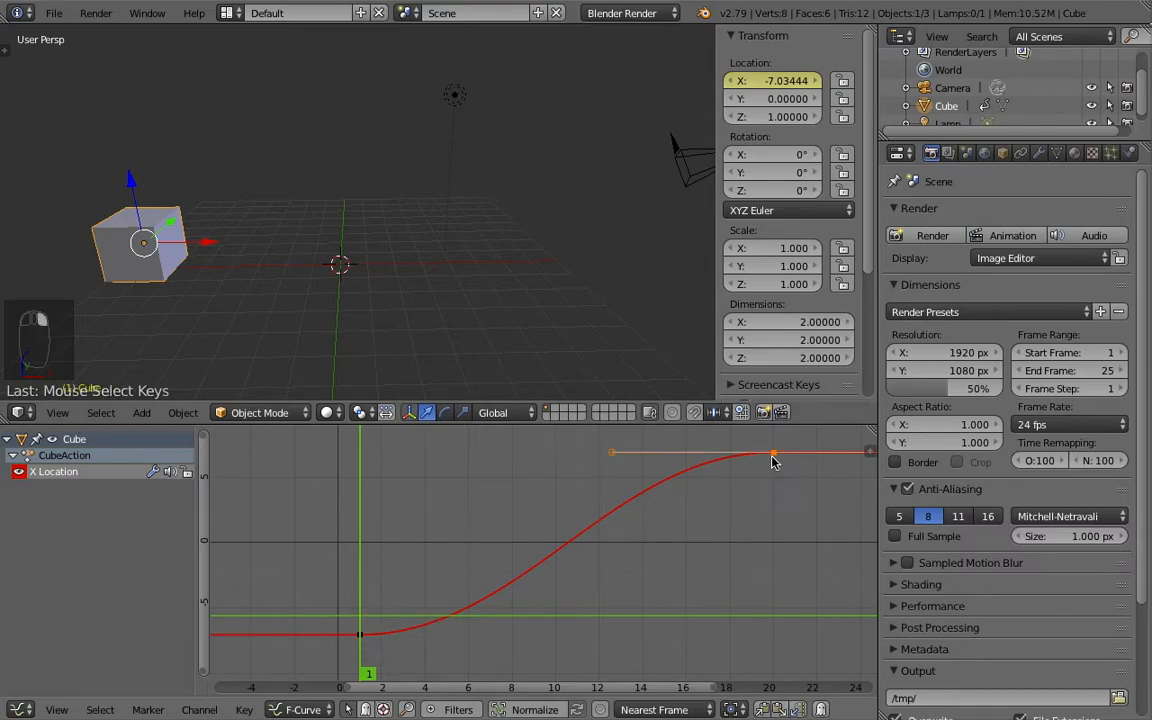
- Try moving the X Location curve's keyframe at frame 1 up to a higher value
{"action": "right_click", "coordinate": [354, 640]}
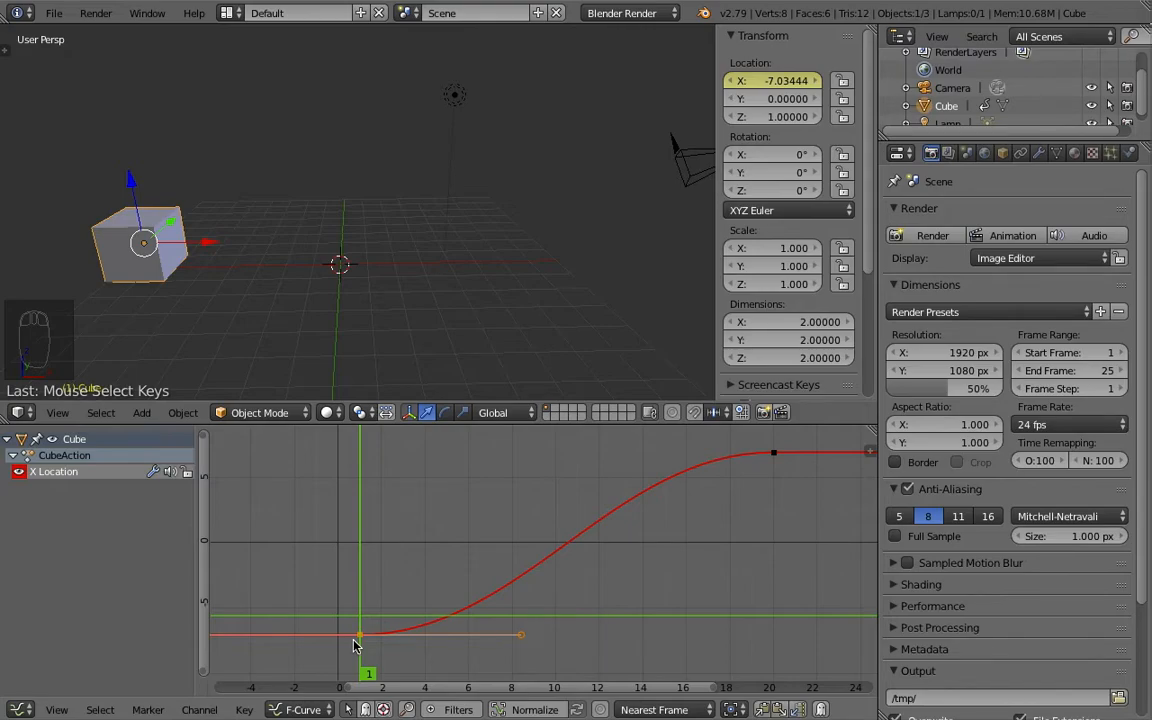
{"action": "scroll", "coordinate": [331, 618], "scroll_direction": "down", "scroll_amount": 2, "text": "ctrl"}
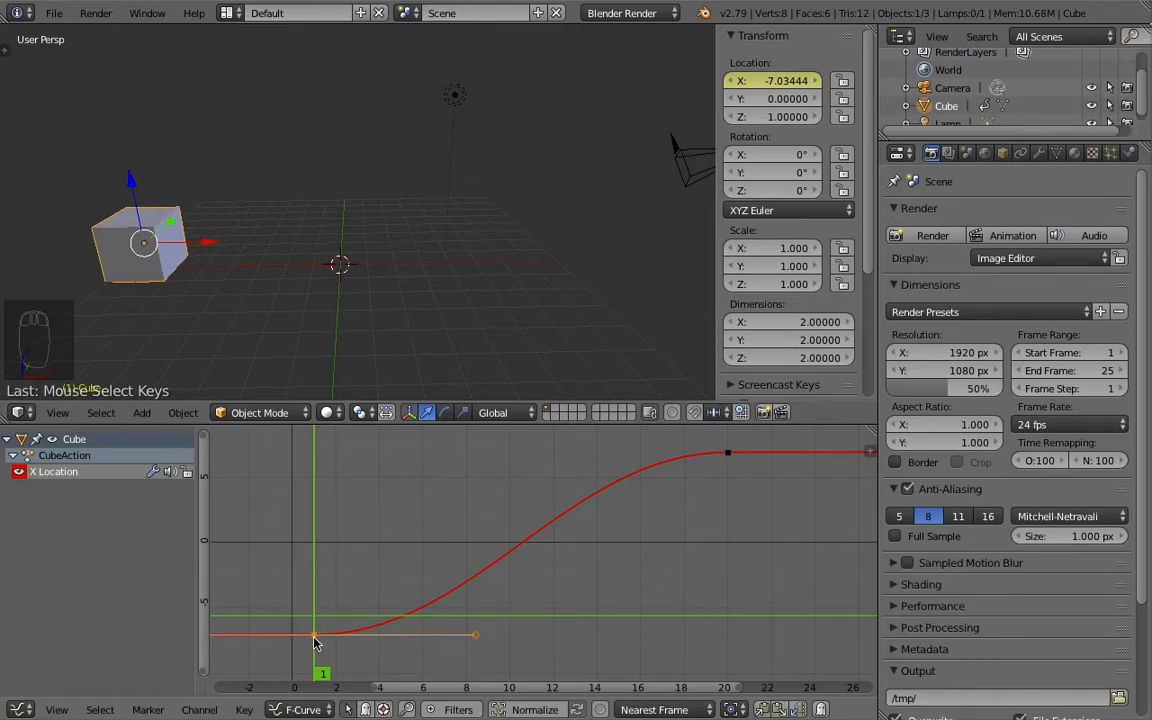
{"action": "key", "text": "g"}
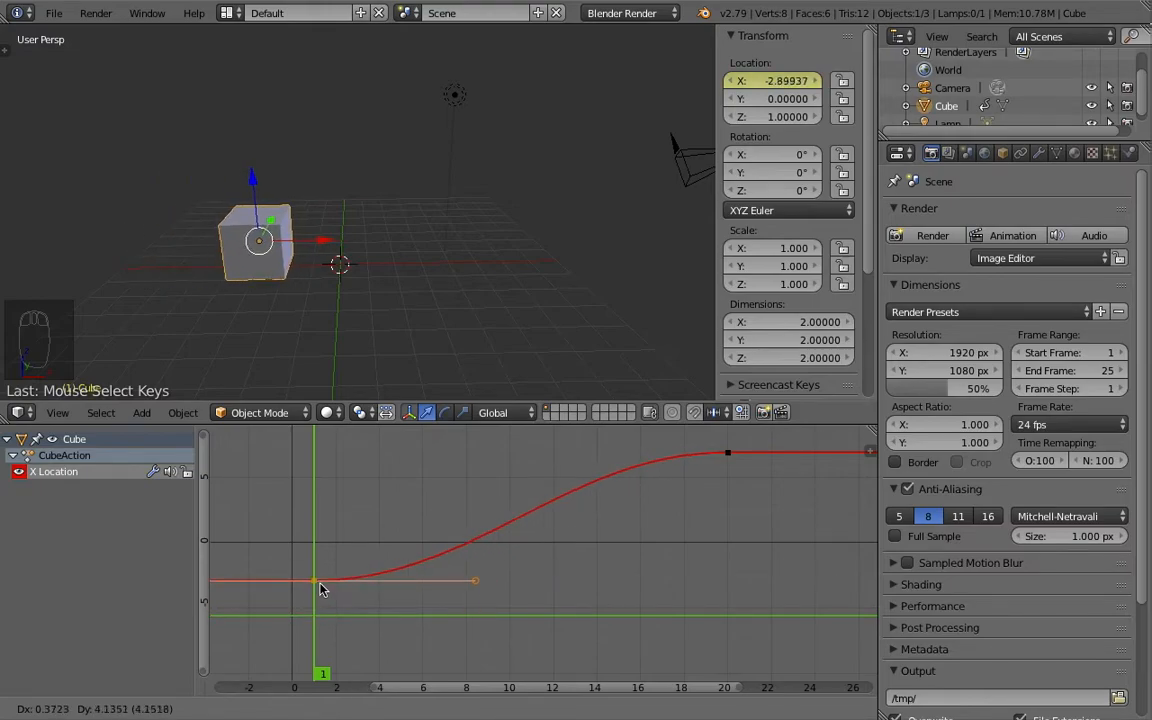
{"action": "right_click", "coordinate": [316, 591]}
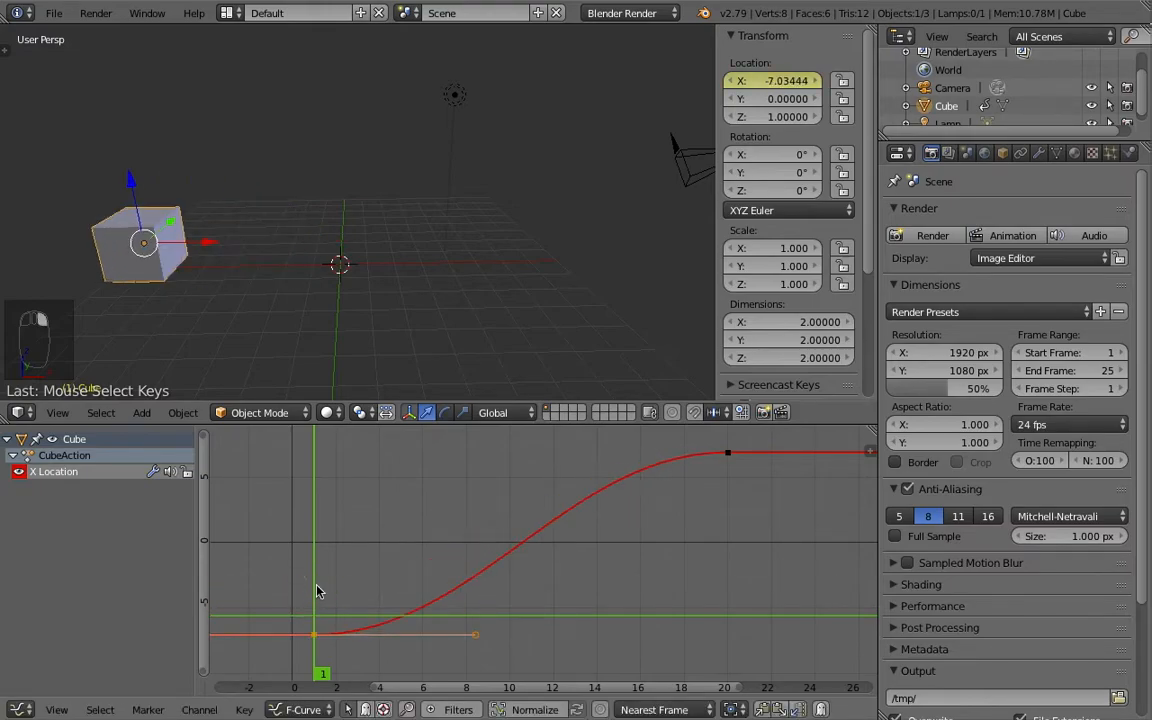
- Show the Graph Editor's properties sidebar and compare the Active Keyframe settings of the keyframes at frames 1 and 20
{"action": "mouse_move", "coordinate": [316, 591]}
{"action": "middle_mouse_down"}
{"action": "mouse_move", "coordinate": [347, 560]}
{"action": "mouse_move", "coordinate": [327, 592]}
{"action": "middle_mouse_up"}
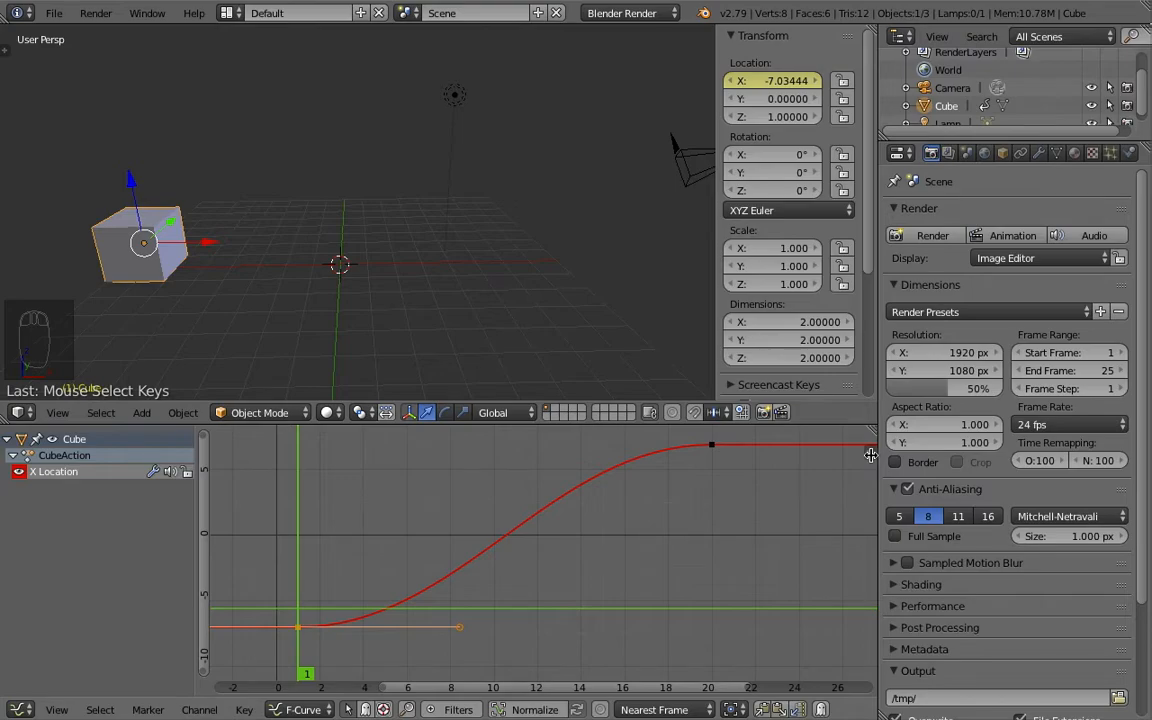
{"action": "key", "text": "n"}
{"action": "scroll", "coordinate": [778, 533], "scroll_direction": "down", "scroll_amount": 4}
{"action": "scroll", "coordinate": [772, 531], "scroll_direction": "up", "scroll_amount": 4}
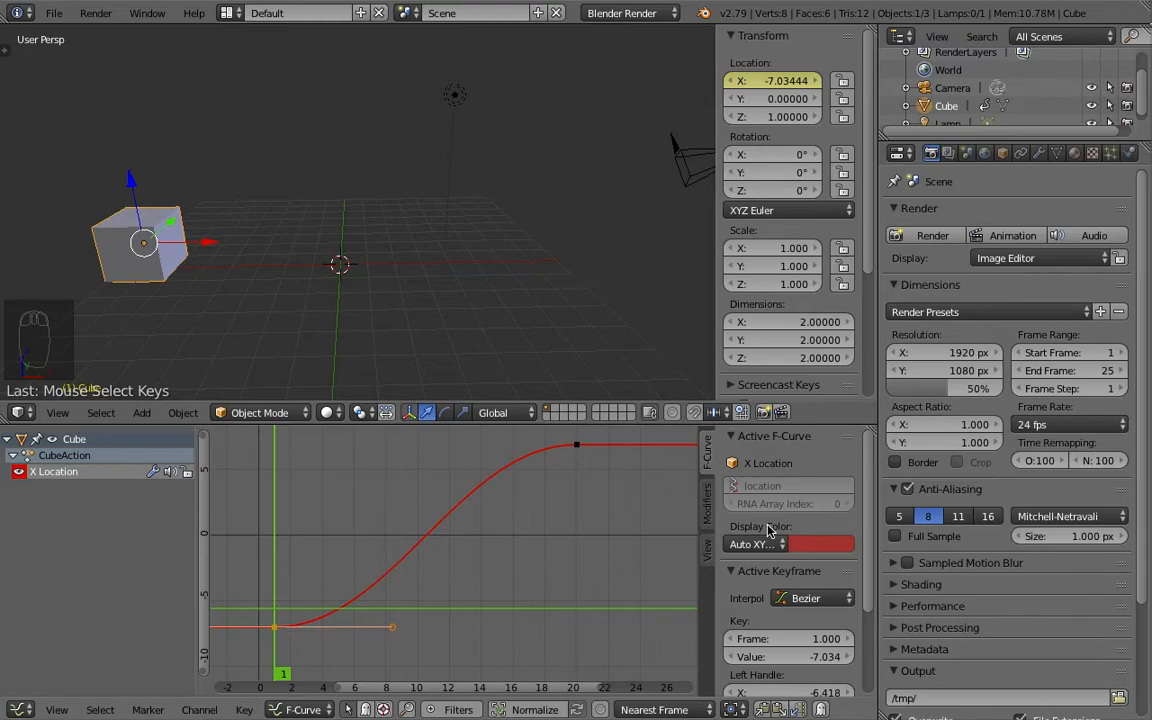
{"action": "scroll", "coordinate": [768, 530], "scroll_direction": "down", "scroll_amount": 3}
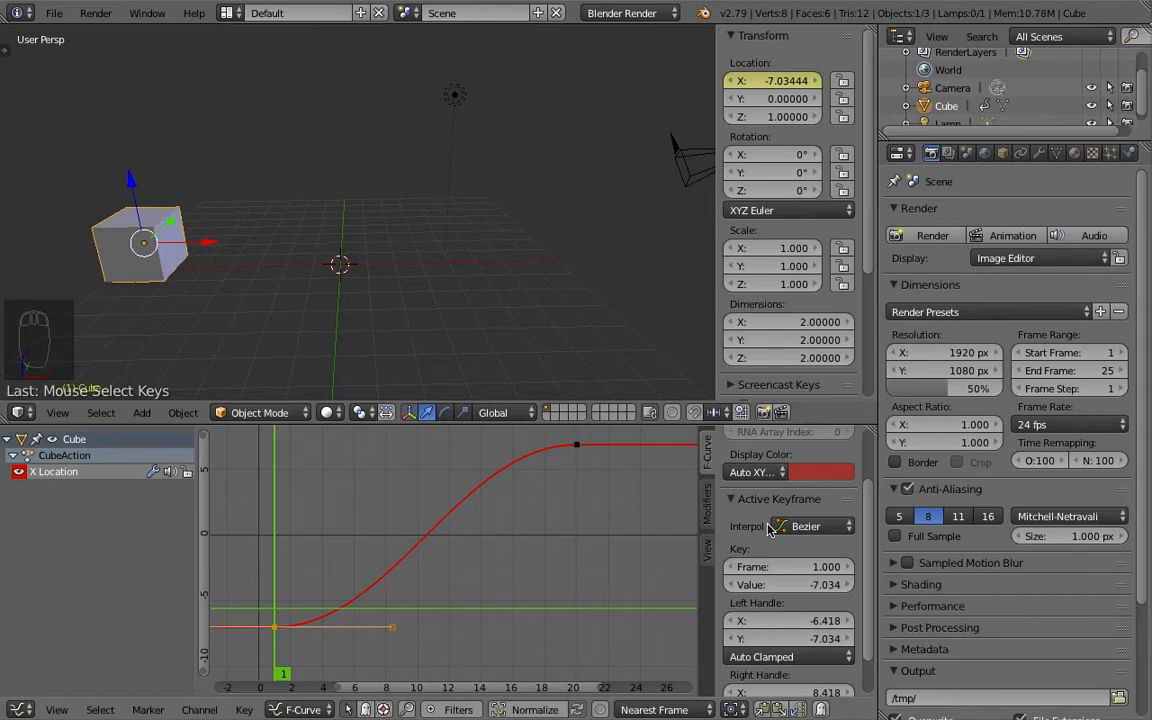
{"action": "right_click", "coordinate": [578, 456]}
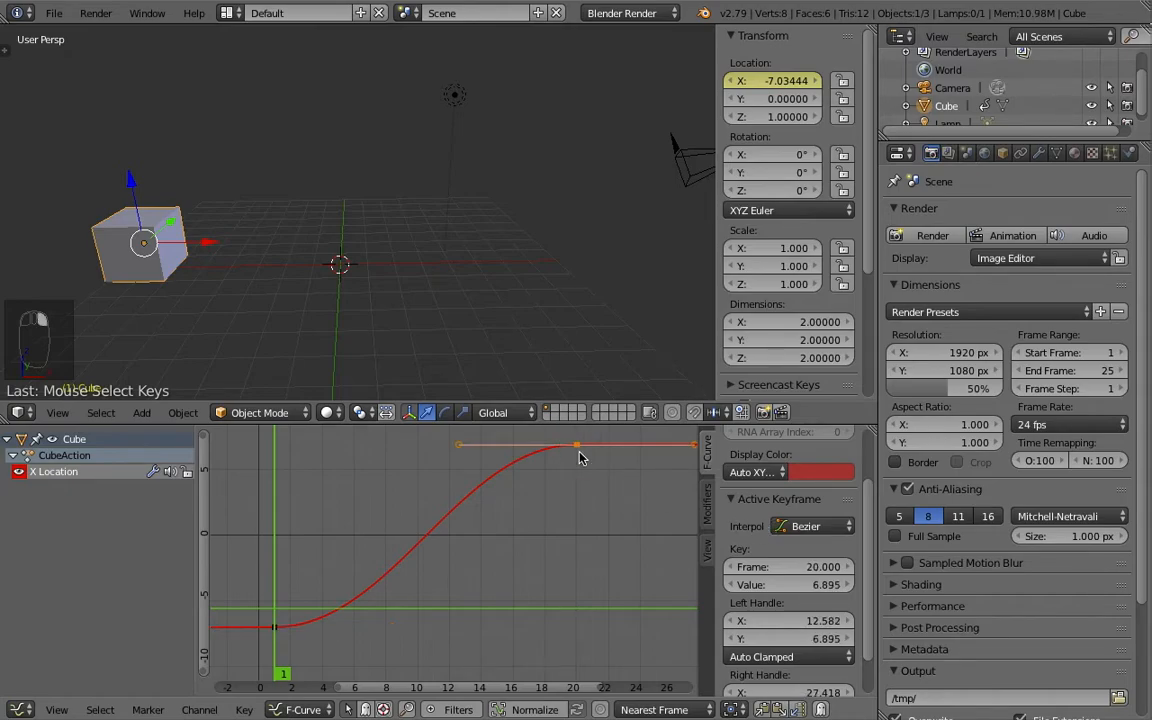
{"action": "right_click", "coordinate": [275, 625]}
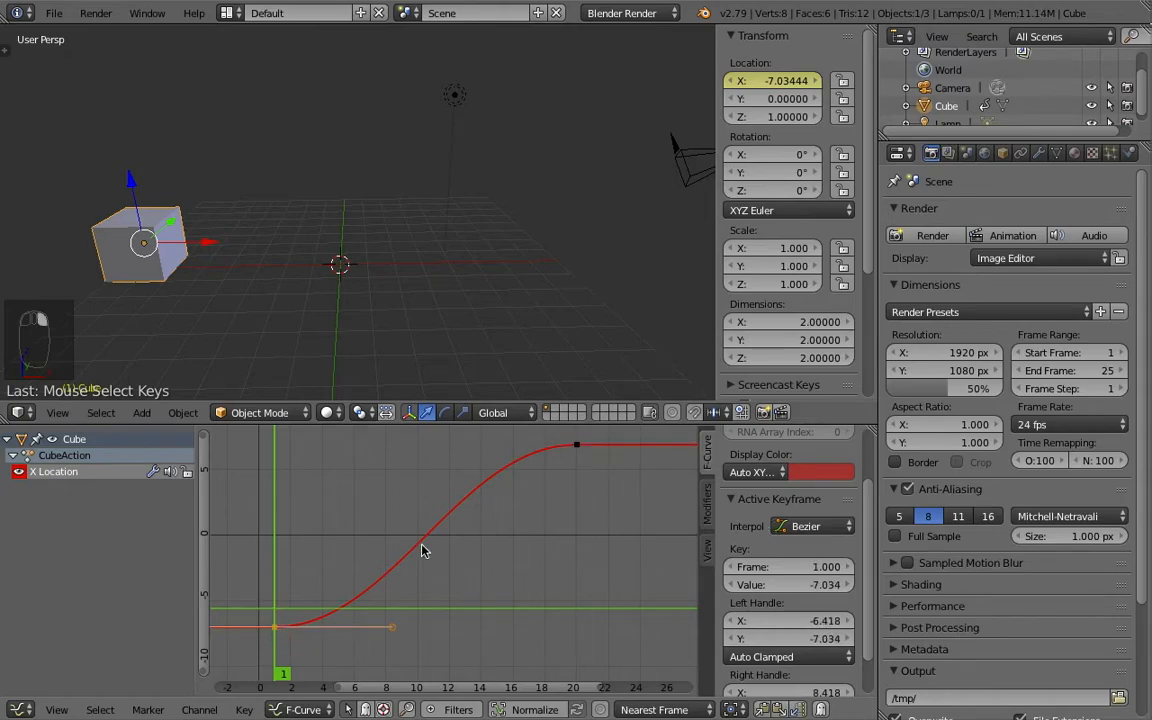
{"action": "right_click", "coordinate": [577, 447]}
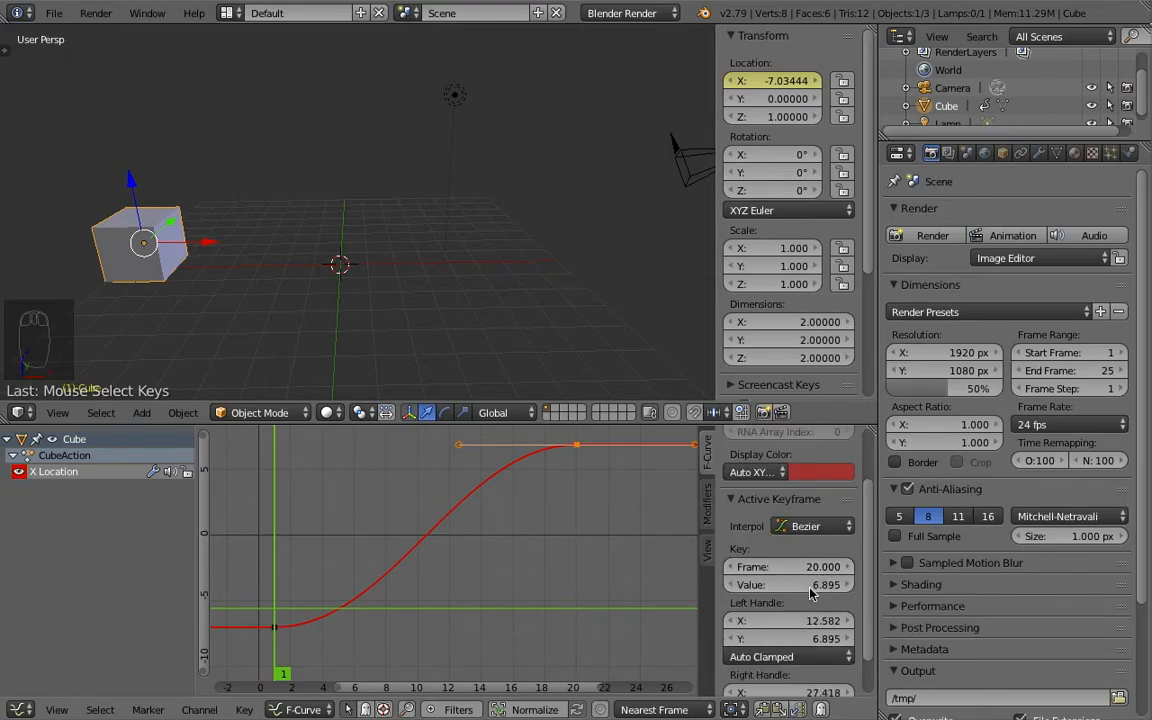
- Set the value of the X Location keyframe at frame 1 to -10 and refresh the cube's position at frame 1
{"action": "right_click", "coordinate": [276, 628]}
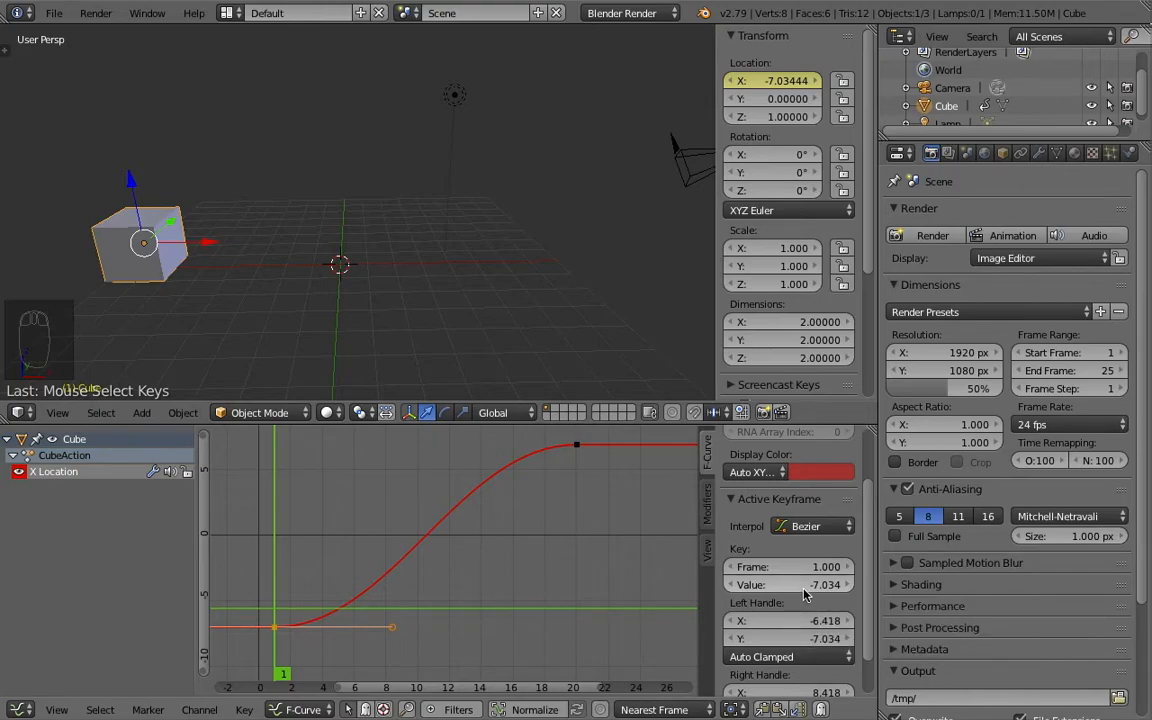
{"action": "left_click", "coordinate": [790, 585]}
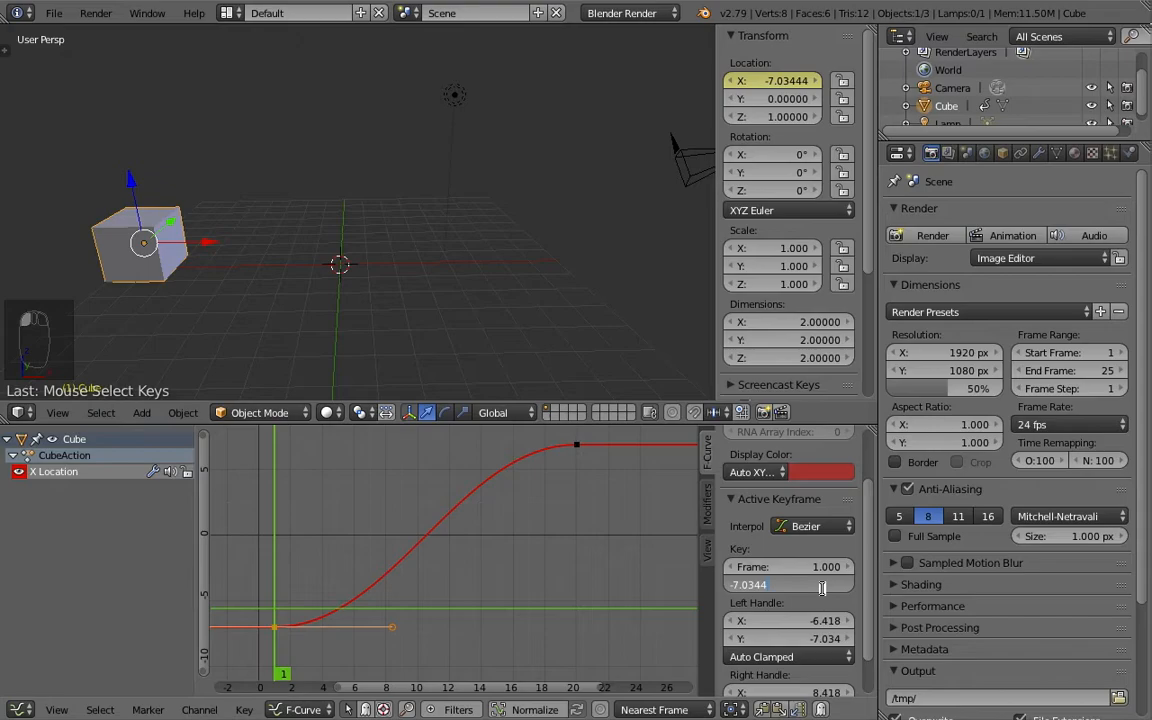
{"action": "key", "text": "BackSpace"}
{"action": "key", "text": "BackSpace"}
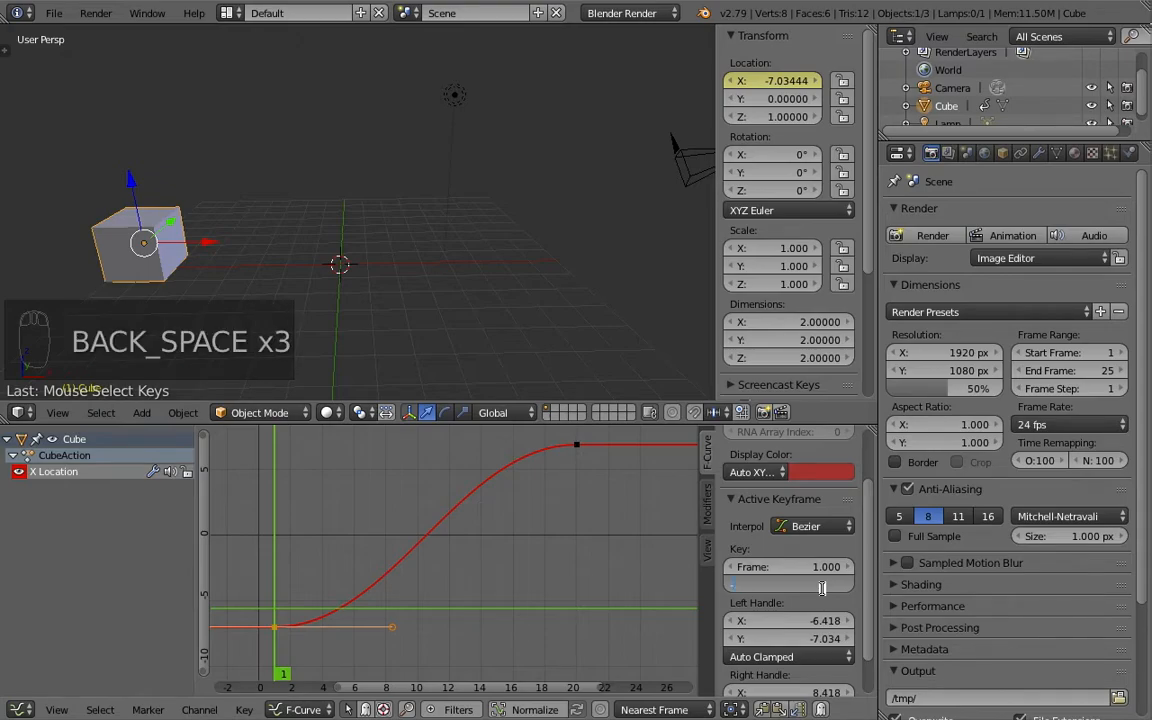
{"action": "type", "text": "10"}
{"action": "key", "text": "Return"}
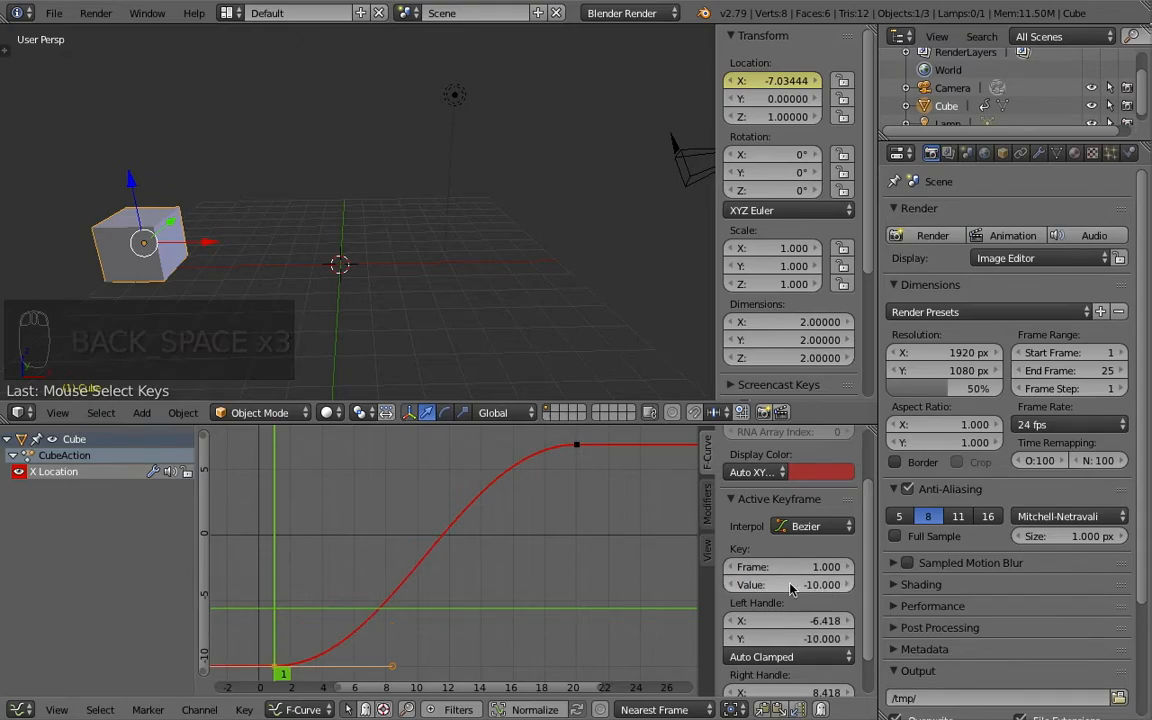
{"action": "mouse_move", "coordinate": [402, 560]}
{"action": "middle_mouse_down"}
{"action": "mouse_move", "coordinate": [432, 523]}
{"action": "mouse_move", "coordinate": [399, 555]}
{"action": "mouse_move", "coordinate": [397, 581]}
{"action": "middle_mouse_up"}
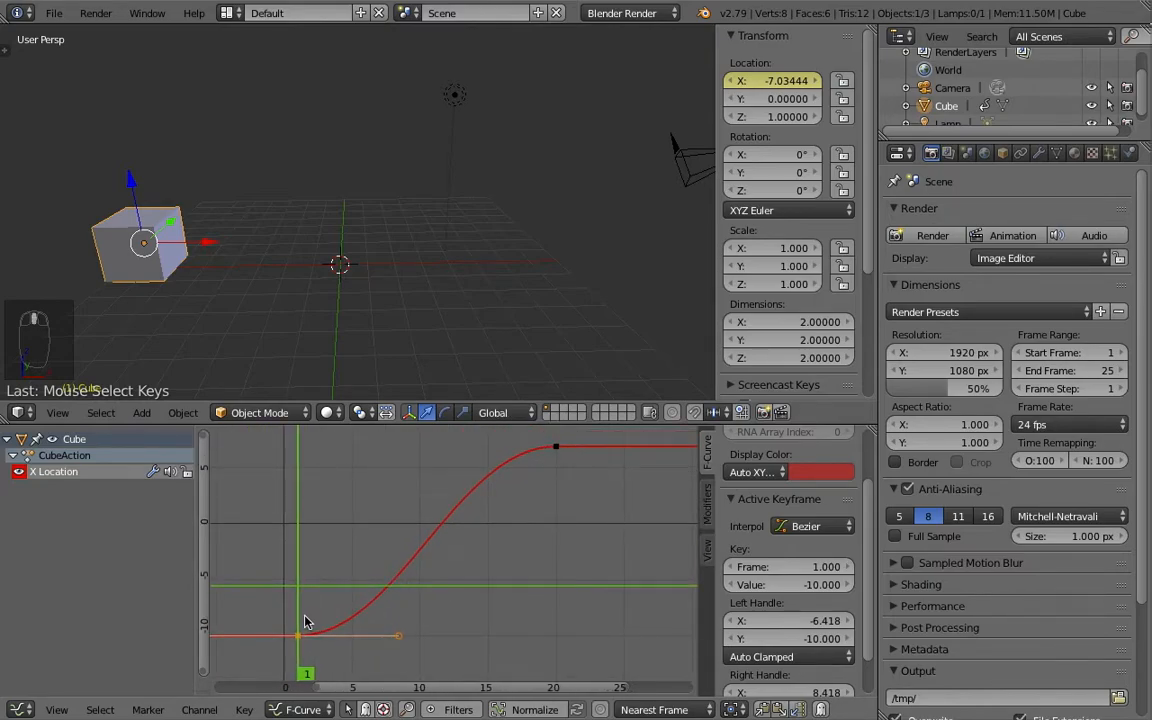
{"action": "mouse_move", "coordinate": [300, 643]}
{"action": "left_mouse_down"}
{"action": "mouse_move", "coordinate": [301, 628]}
{"action": "mouse_move", "coordinate": [312, 630]}
{"action": "left_mouse_up"}
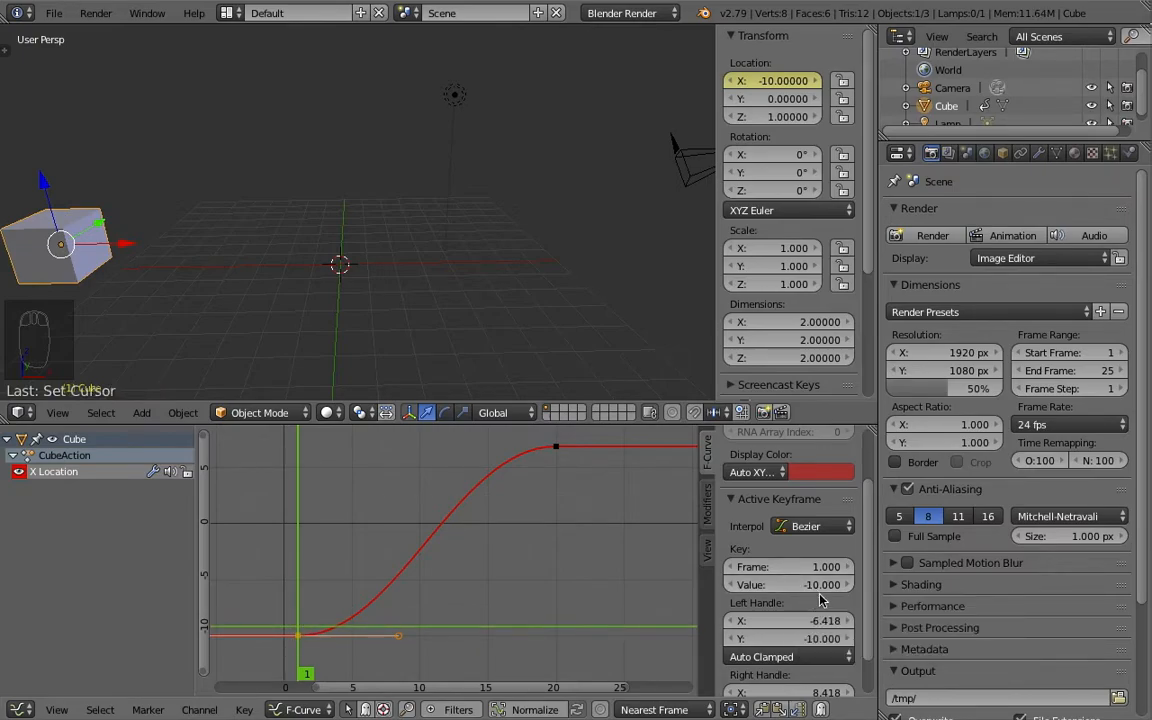
- Set the value of the X Location keyframe at frame 20 to 8, with the current frame moved to 20
{"action": "right_click", "coordinate": [553, 449]}
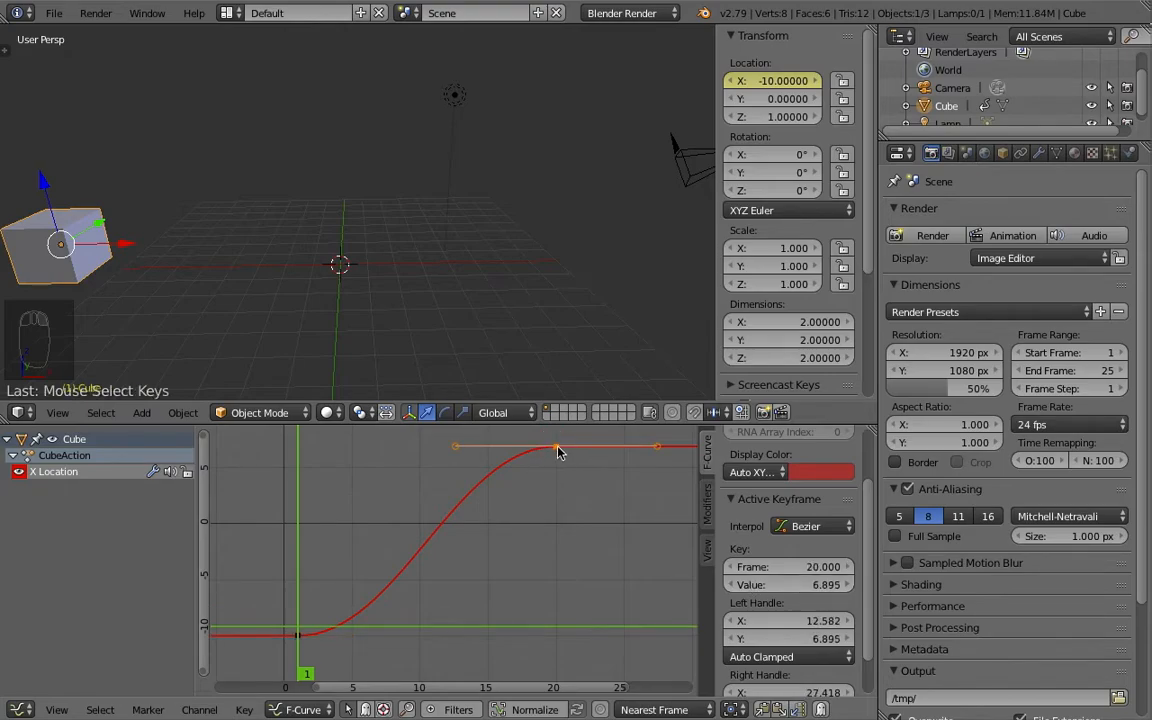
{"action": "left_click_drag", "start_coordinate": [501, 500], "coordinate": [556, 520]}
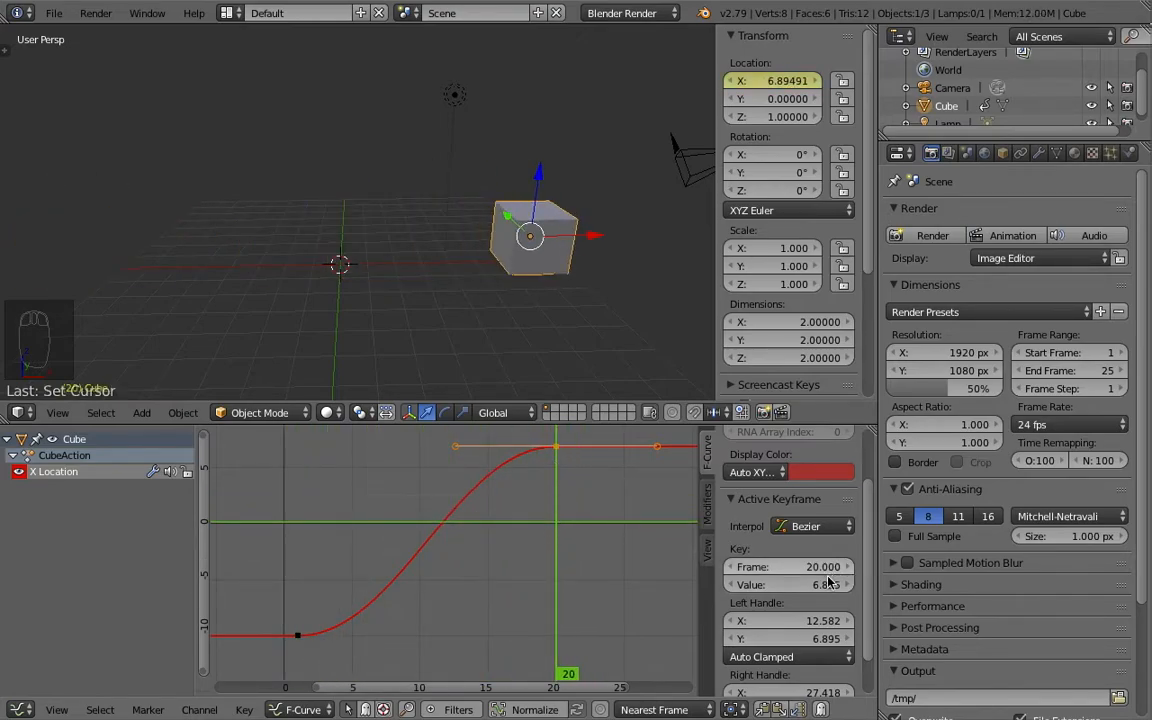
{"action": "left_click", "coordinate": [810, 587]}
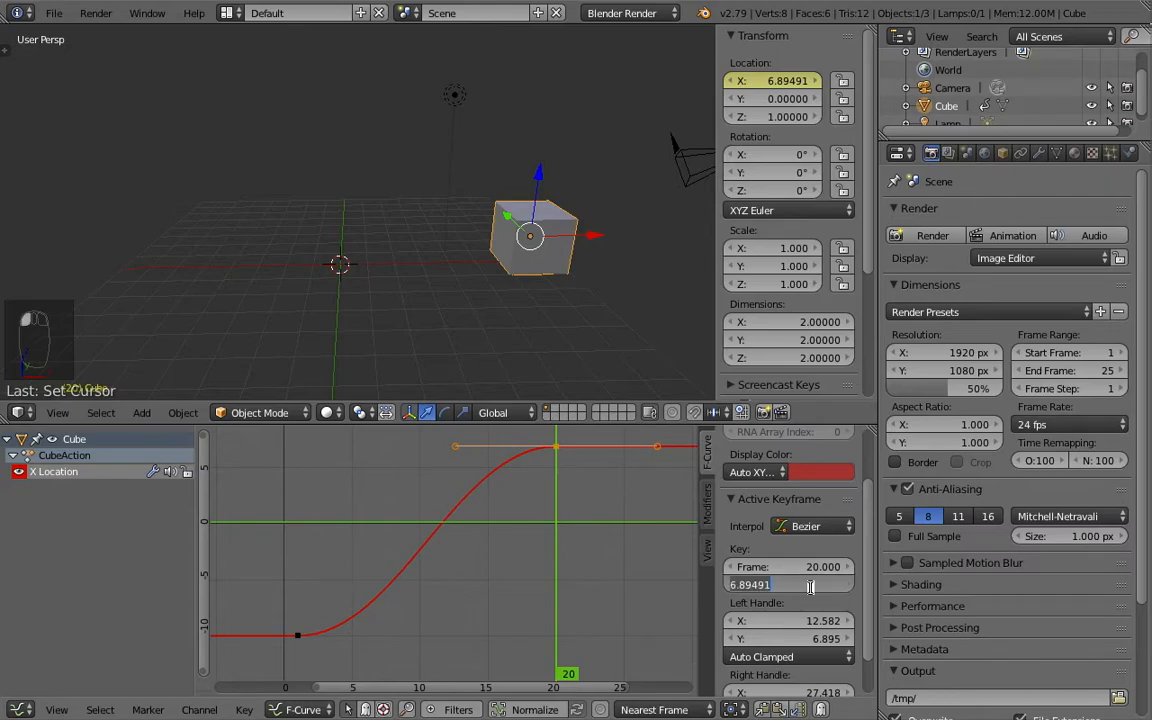
{"action": "type", "text": "8"}
{"action": "key", "text": "Return"}
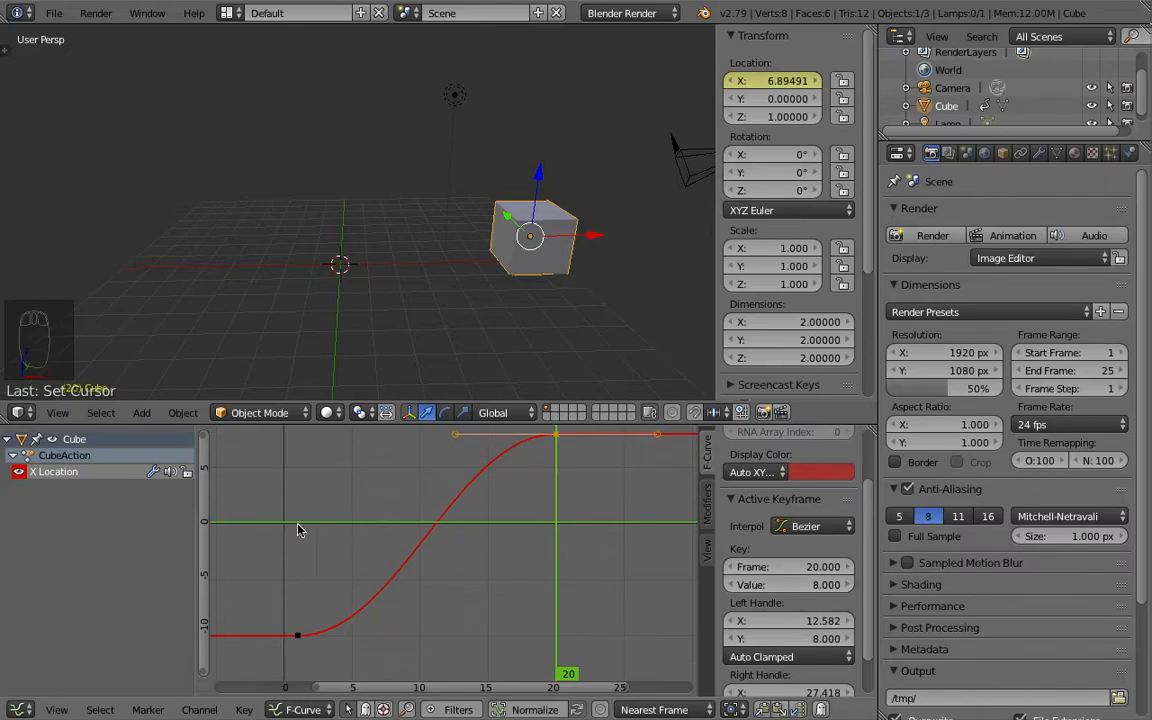
- Return to frame 1, hide the properties sidebar and alternate the selection between the two keyframes, ending on the one at frame 1
{"action": "scroll", "coordinate": [333, 520], "scroll_direction": "down", "scroll_amount": 1}
{"action": "middle_click_drag", "start_coordinate": [380, 512], "coordinate": [380, 524]}
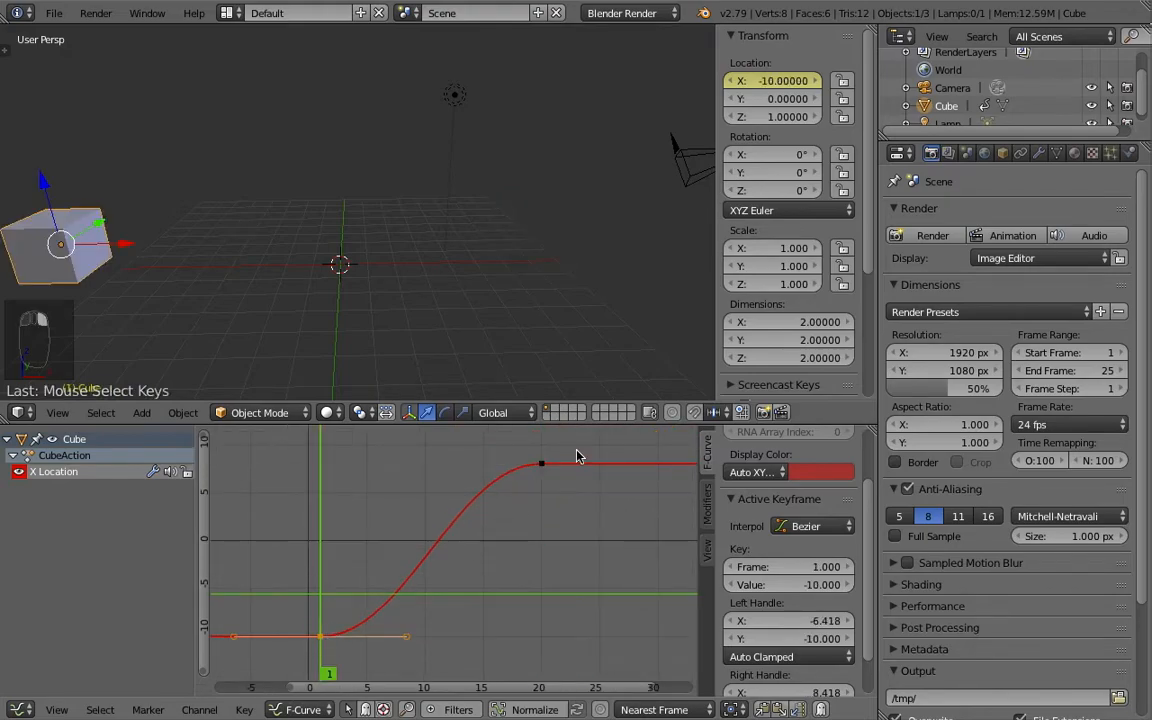
{"action": "right_click", "coordinate": [545, 465]}
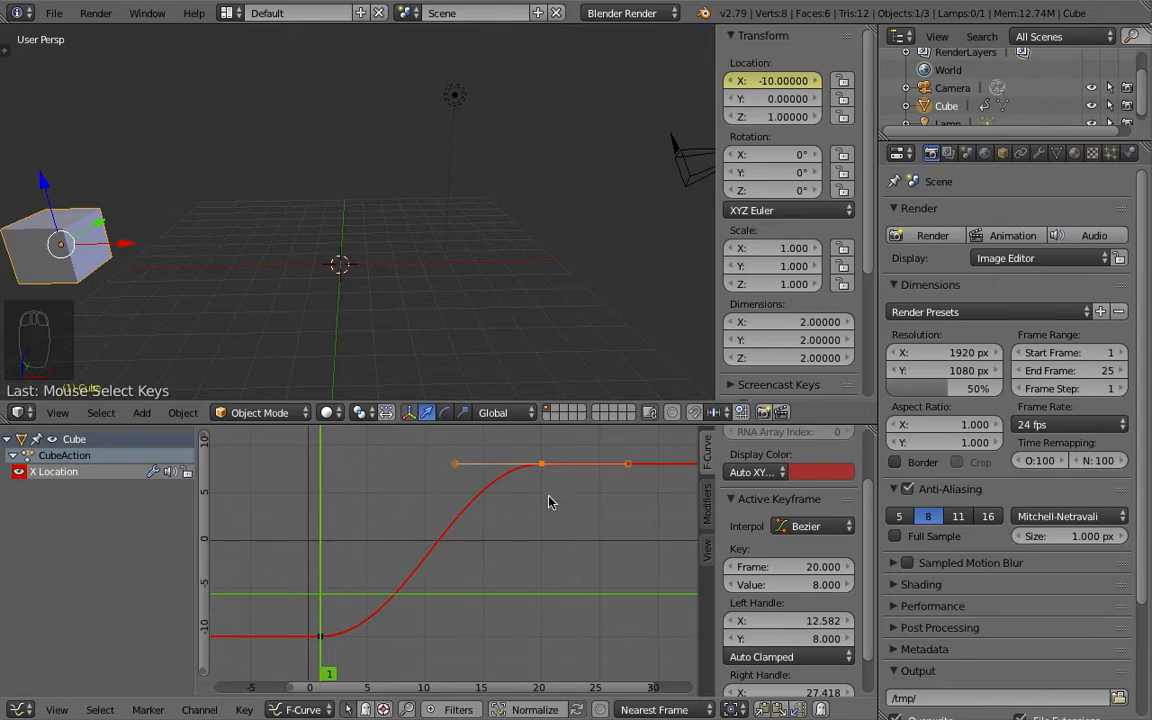
{"action": "key", "text": "n"}
{"action": "right_click", "coordinate": [360, 637]}
{"action": "middle_click_drag", "start_coordinate": [447, 612], "coordinate": [455, 595]}
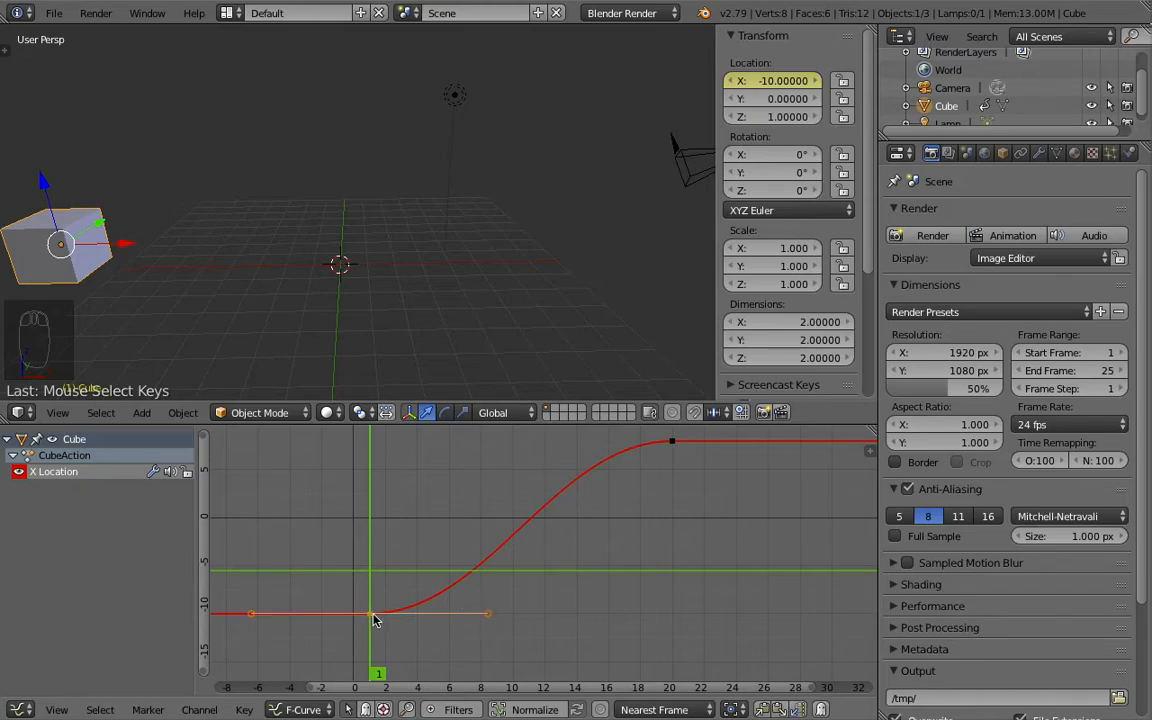
{"action": "right_click", "coordinate": [672, 443]}
{"action": "right_click", "coordinate": [372, 620]}
- Lower the right handle of the frame 1 keyframe to a value of about -20 so the curve dips after it
{"action": "right_click", "coordinate": [484, 620]}
{"action": "right_click", "coordinate": [482, 618]}
{"action": "right_click", "coordinate": [486, 617]}
{"action": "key", "text": "g"}
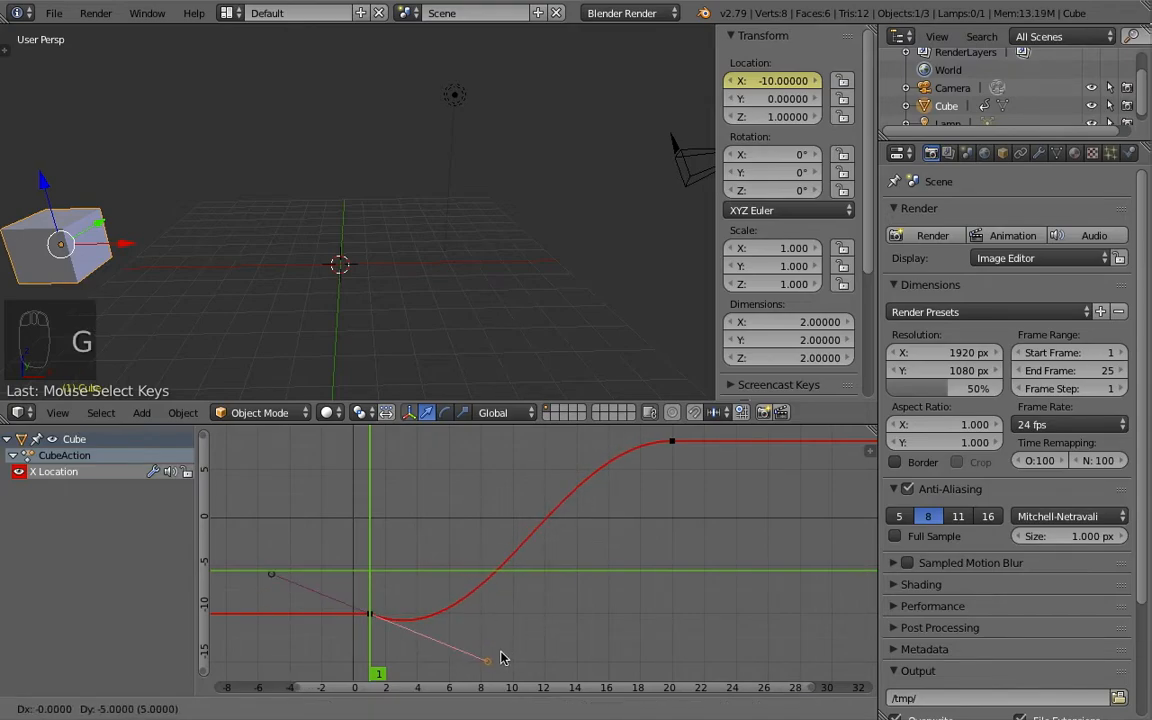
{"action": "left_click", "coordinate": [503, 666]}
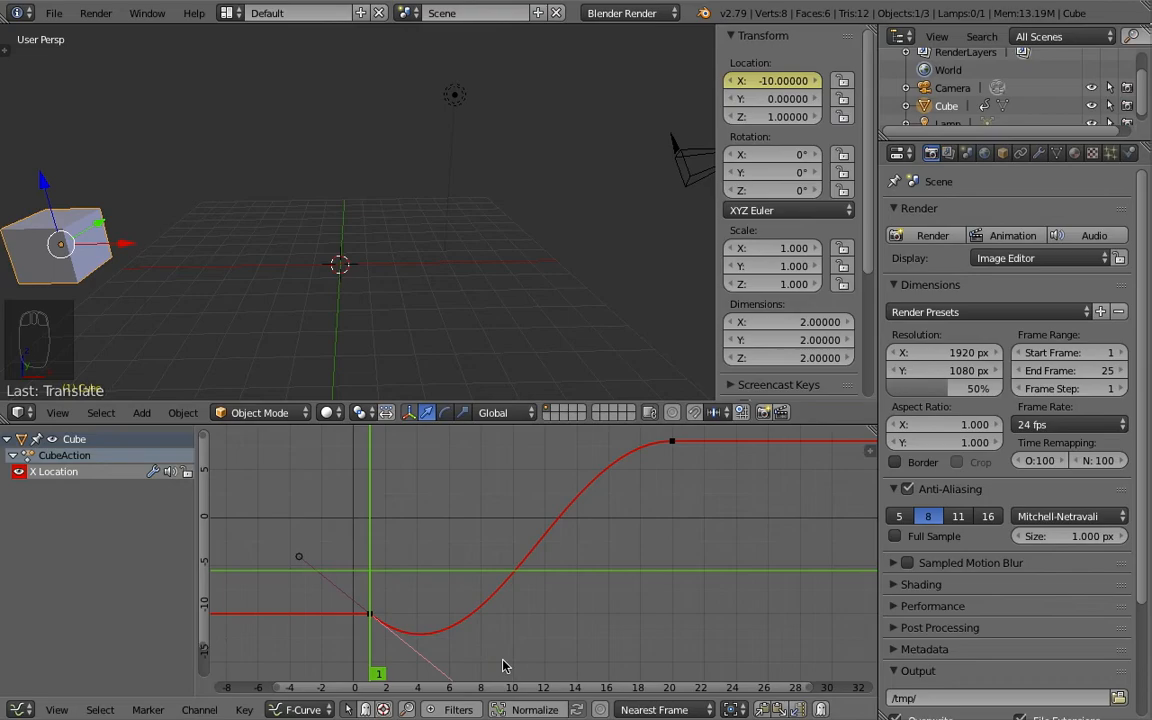
- Raise the left handle of the frame 20 keyframe to a value of about 18 so the curve overshoots before it
{"action": "scroll", "coordinate": [540, 571], "scroll_direction": "down", "scroll_amount": 2}
{"action": "middle_click_drag", "start_coordinate": [549, 547], "coordinate": [527, 585]}
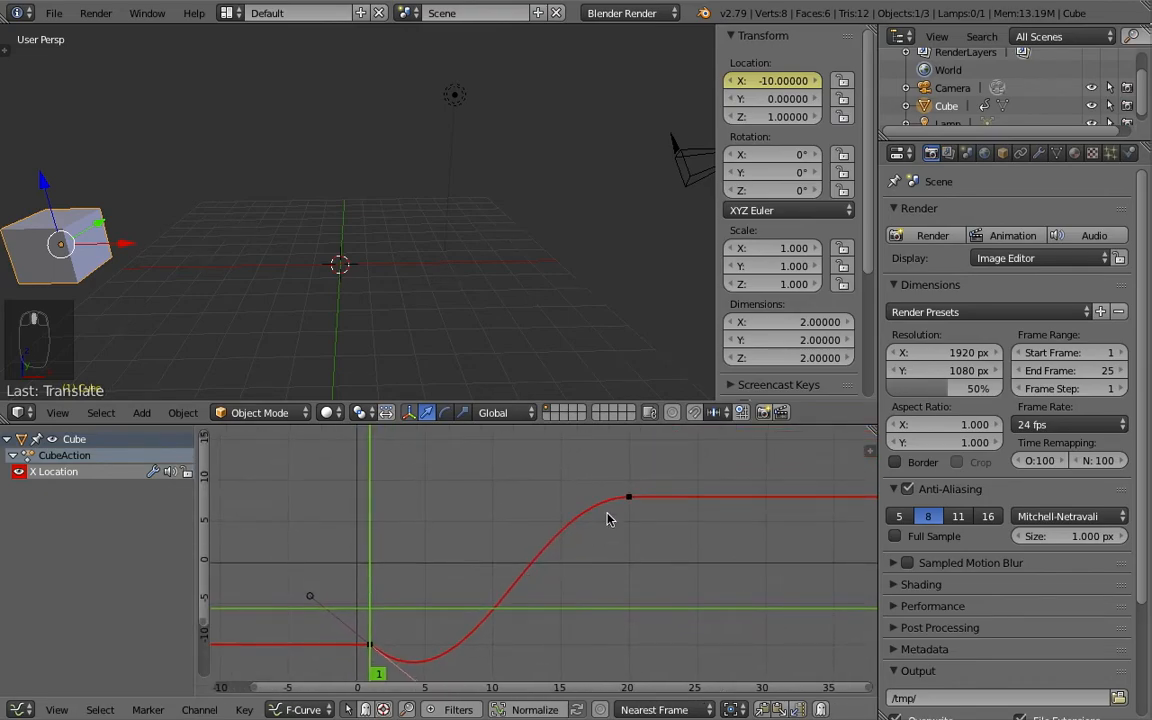
{"action": "right_click", "coordinate": [622, 506]}
{"action": "right_click", "coordinate": [630, 500]}
{"action": "right_click", "coordinate": [528, 498]}
{"action": "key", "text": "g"}
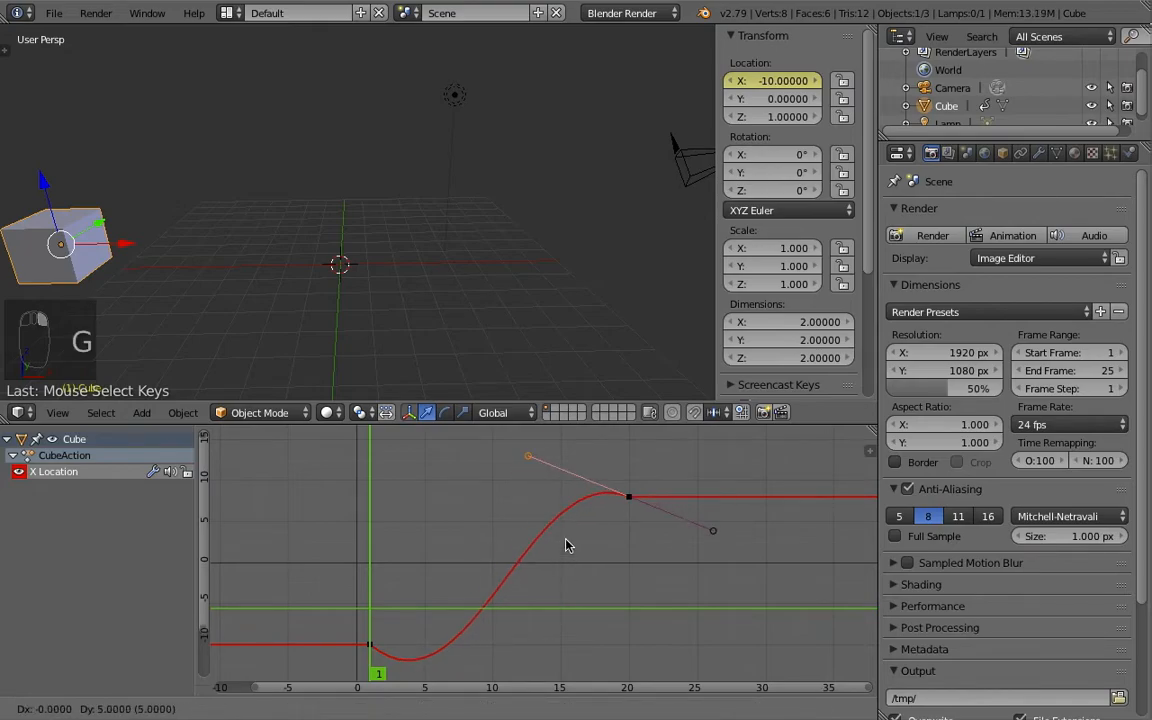
{"action": "left_click", "coordinate": [566, 523]}
{"action": "scroll", "coordinate": [566, 558], "scroll_direction": "down", "scroll_amount": 5}
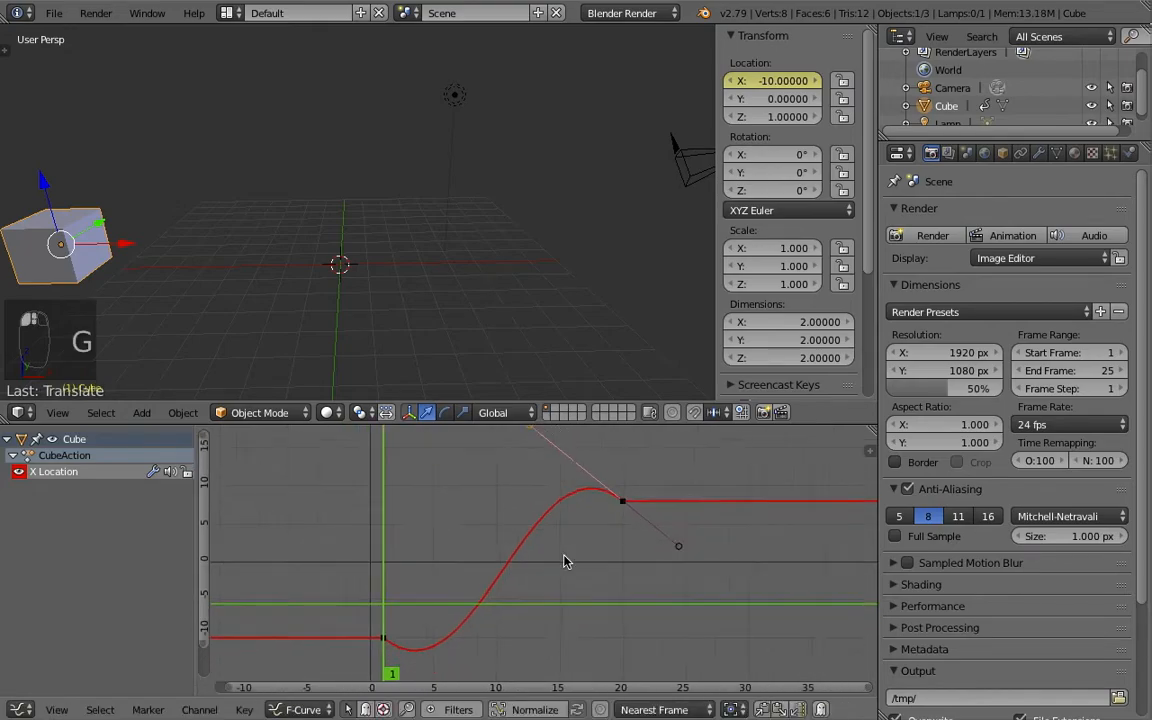
- Reframe the 3D view around the cube's path and play the animation to check the reshaped motion
{"action": "left_click", "coordinate": [472, 581]}
{"action": "middle_click_drag", "start_coordinate": [228, 295], "coordinate": [295, 287], "text": "shift"}
{"action": "scroll", "coordinate": [293, 294], "scroll_direction": "up", "scroll_amount": 1}
{"action": "scroll", "coordinate": [291, 303], "scroll_direction": "down", "scroll_amount": 2}
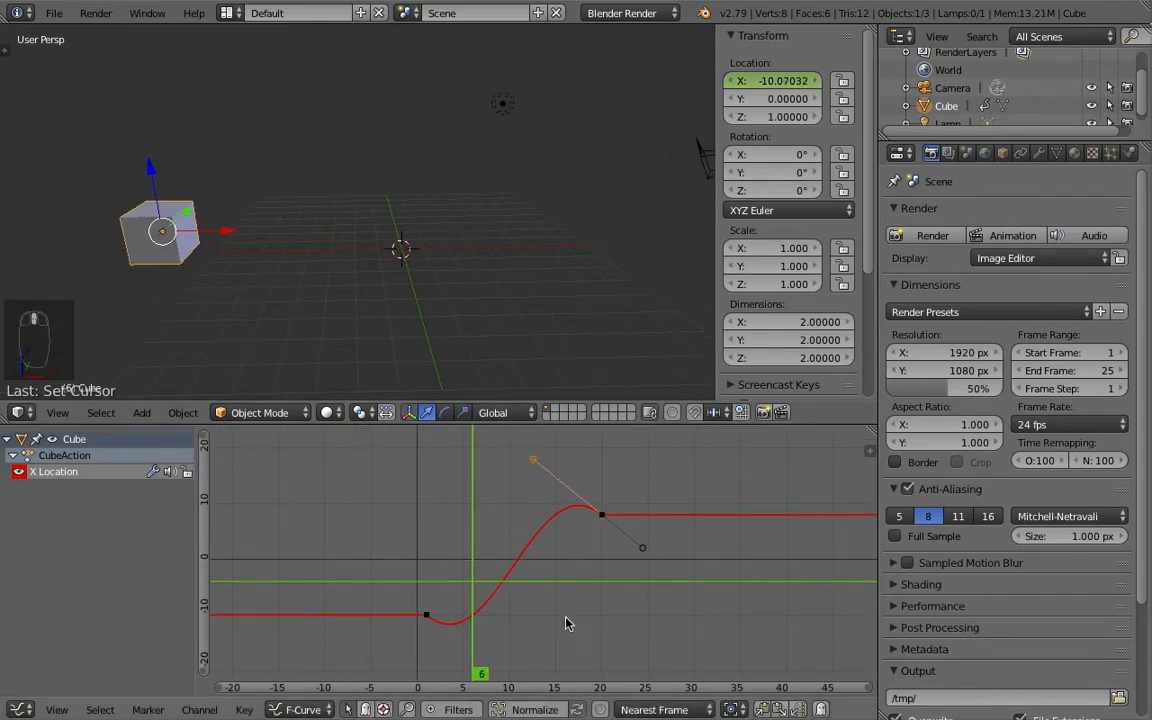
{"action": "key", "text": "alt+a"}
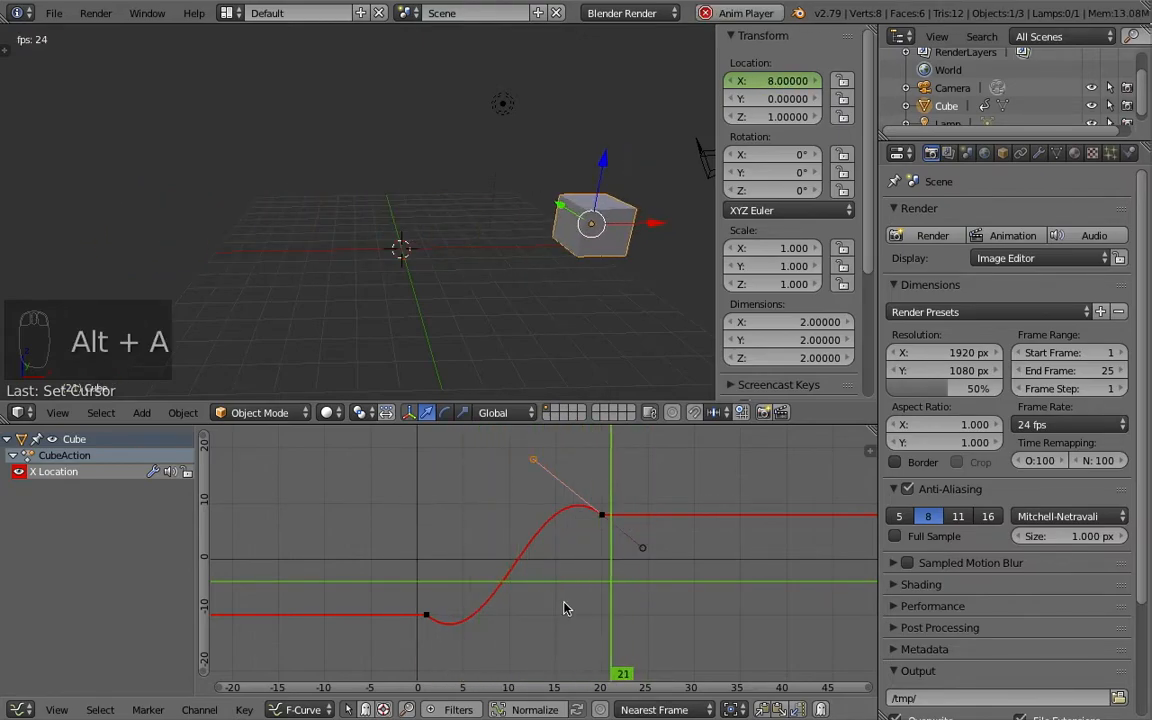
{"action": "key", "text": "Escape"}
- Scrub across the curve's dip near frame 4 and its overshoot near frame 16, and replay the animation
{"action": "left_click_drag", "start_coordinate": [438, 558], "coordinate": [455, 588]}
{"action": "mouse_move", "coordinate": [455, 590]}
{"action": "left_mouse_down"}
{"action": "mouse_move", "coordinate": [417, 589]}
{"action": "mouse_move", "coordinate": [449, 590]}
{"action": "left_mouse_up"}
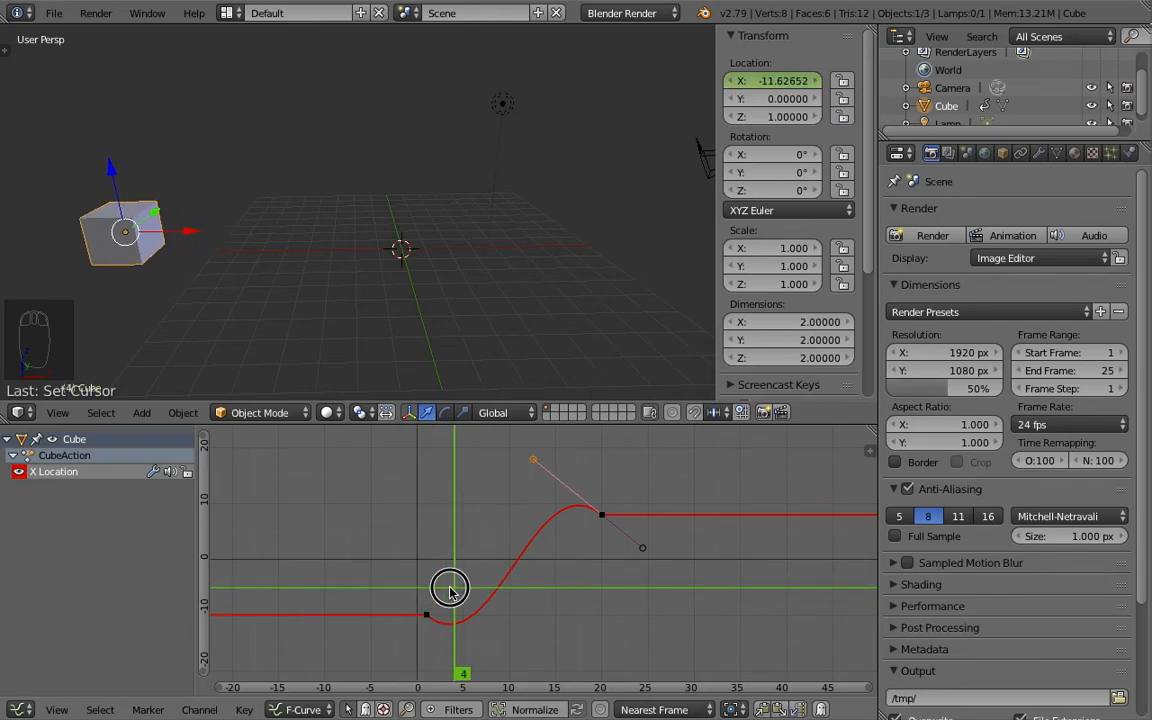
{"action": "mouse_move", "coordinate": [449, 590]}
{"action": "left_mouse_down"}
{"action": "mouse_move", "coordinate": [537, 571]}
{"action": "mouse_move", "coordinate": [602, 576]}
{"action": "mouse_move", "coordinate": [430, 590]}
{"action": "left_mouse_up"}
{"action": "right_click", "coordinate": [430, 590]}
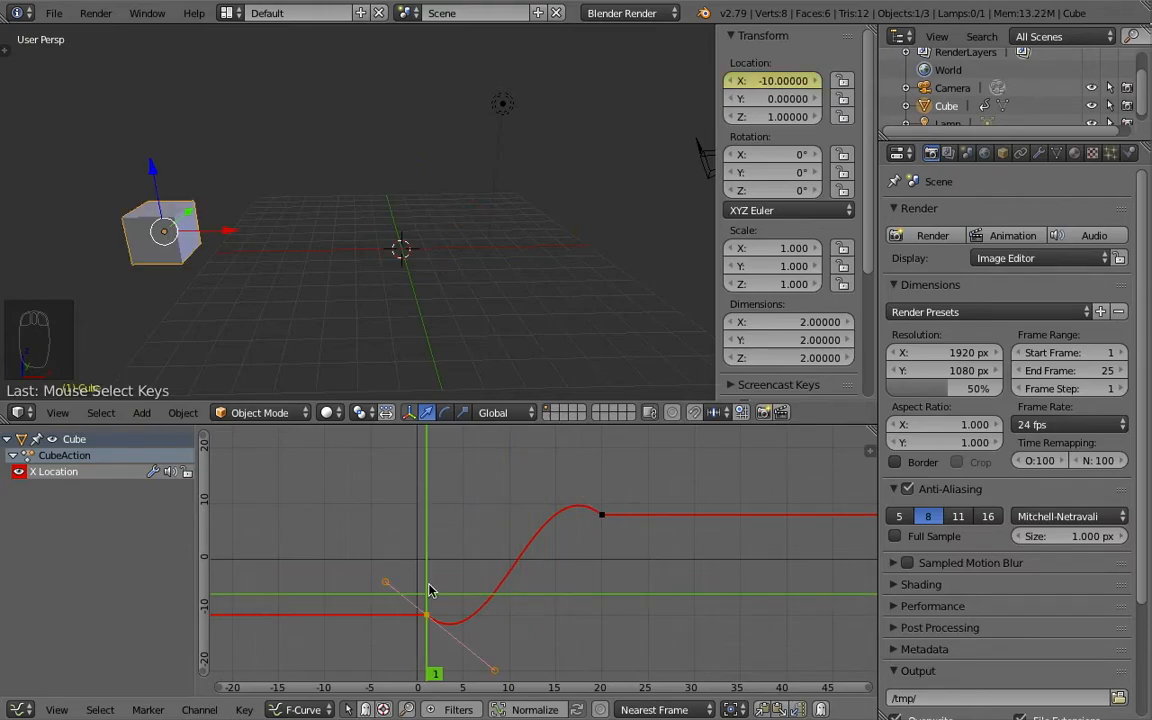
{"action": "left_click_drag", "start_coordinate": [430, 590], "coordinate": [571, 574]}
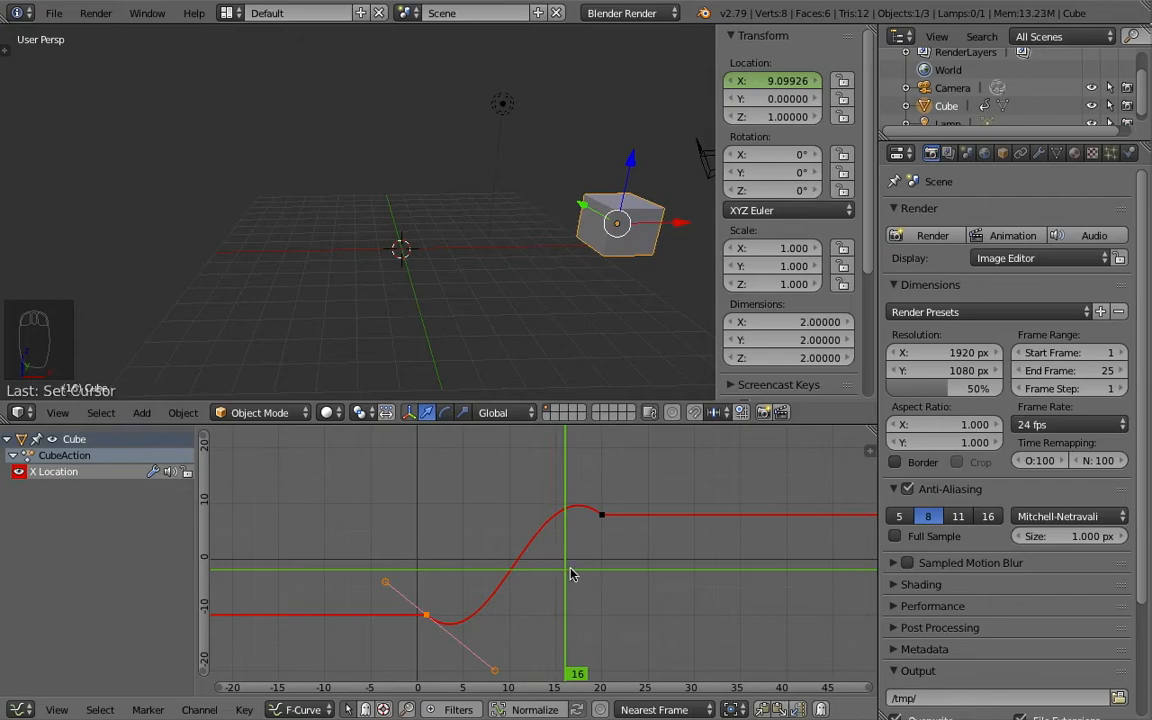
{"action": "left_click", "coordinate": [576, 484]}
{"action": "key", "text": "alt+a"}
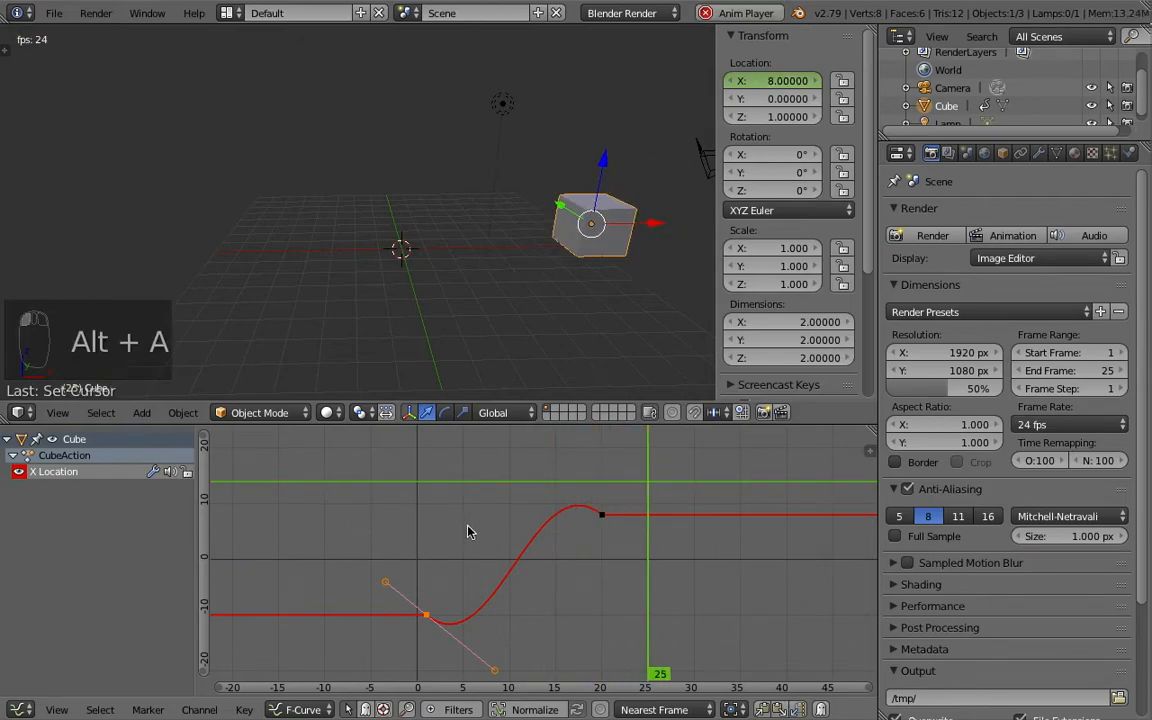
{"action": "key", "text": "Escape"}
- Insert a single keyframe on the cube's Y location at frame 20, where the X movement ends
{"action": "left_click_drag", "start_coordinate": [572, 483], "coordinate": [520, 519]}
{"action": "right_click", "coordinate": [602, 514]}
{"action": "left_click", "coordinate": [511, 565]}
{"action": "left_click_drag", "start_coordinate": [511, 565], "coordinate": [600, 557]}
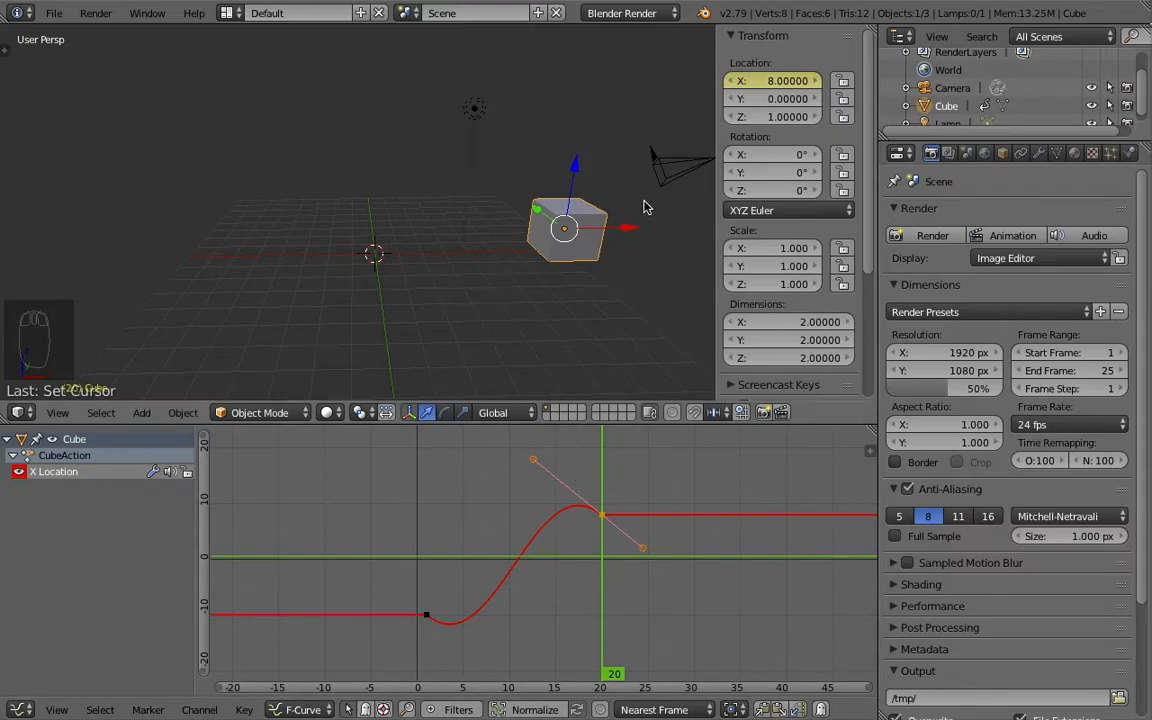
{"action": "right_click", "coordinate": [772, 106]}
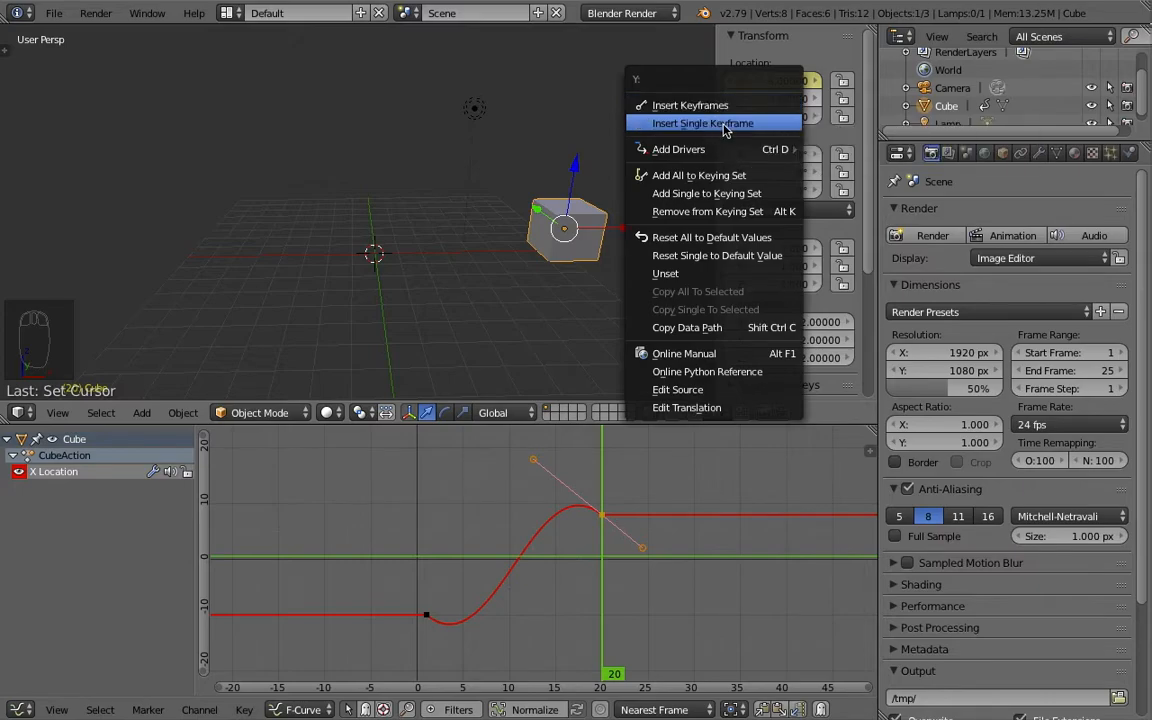
{"action": "left_click", "coordinate": [726, 124]}
- At frame 30, move the cube along Y to about -6.27 and insert a single Y location keyframe
{"action": "left_click_drag", "start_coordinate": [617, 607], "coordinate": [694, 600]}
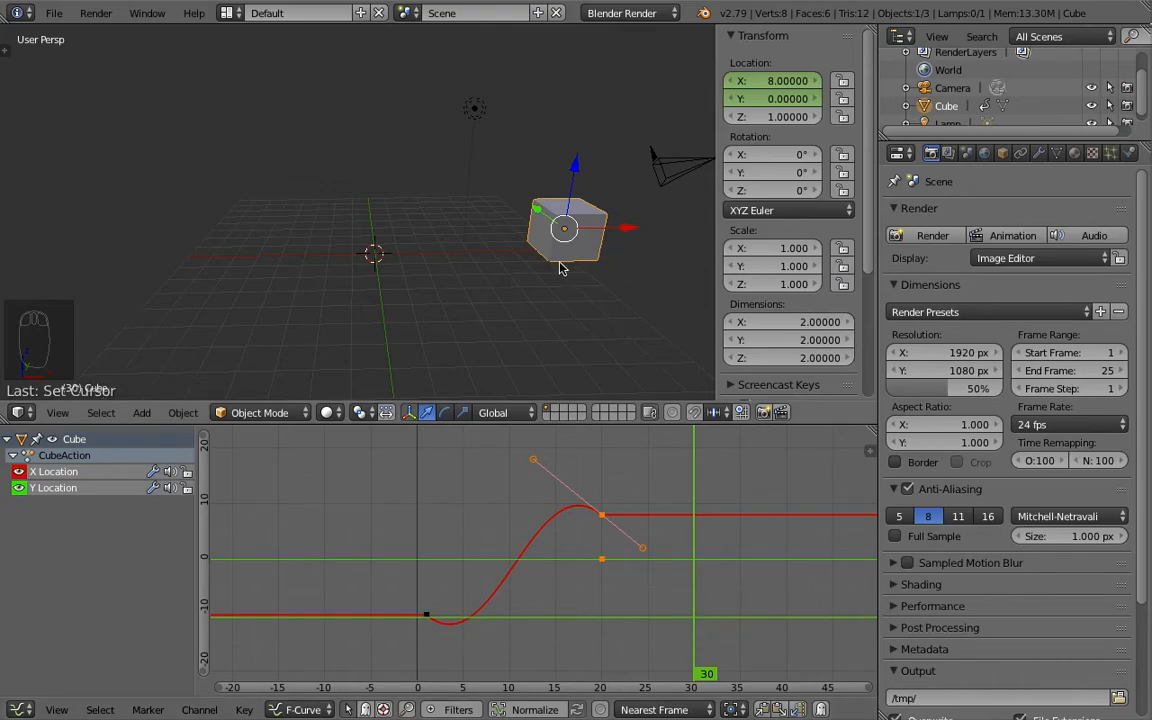
{"action": "left_click_drag", "start_coordinate": [535, 209], "coordinate": [613, 326]}
{"action": "middle_click_drag", "start_coordinate": [584, 281], "coordinate": [450, 252], "text": "shift"}
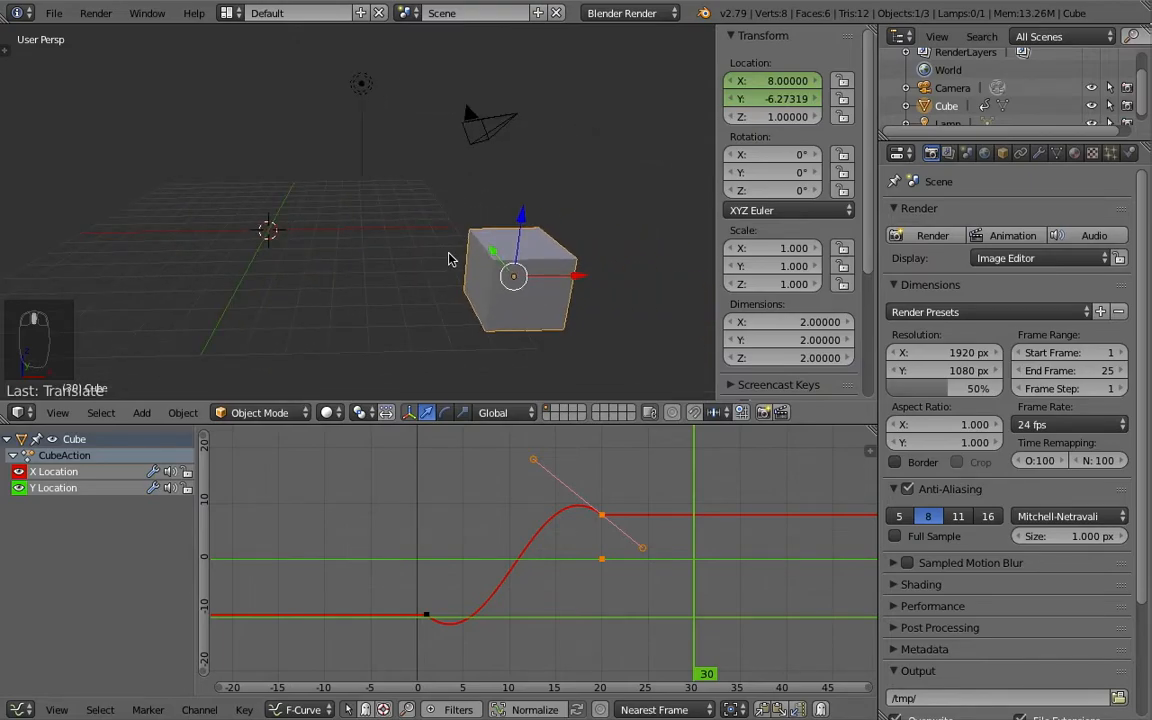
{"action": "right_click", "coordinate": [772, 100]}
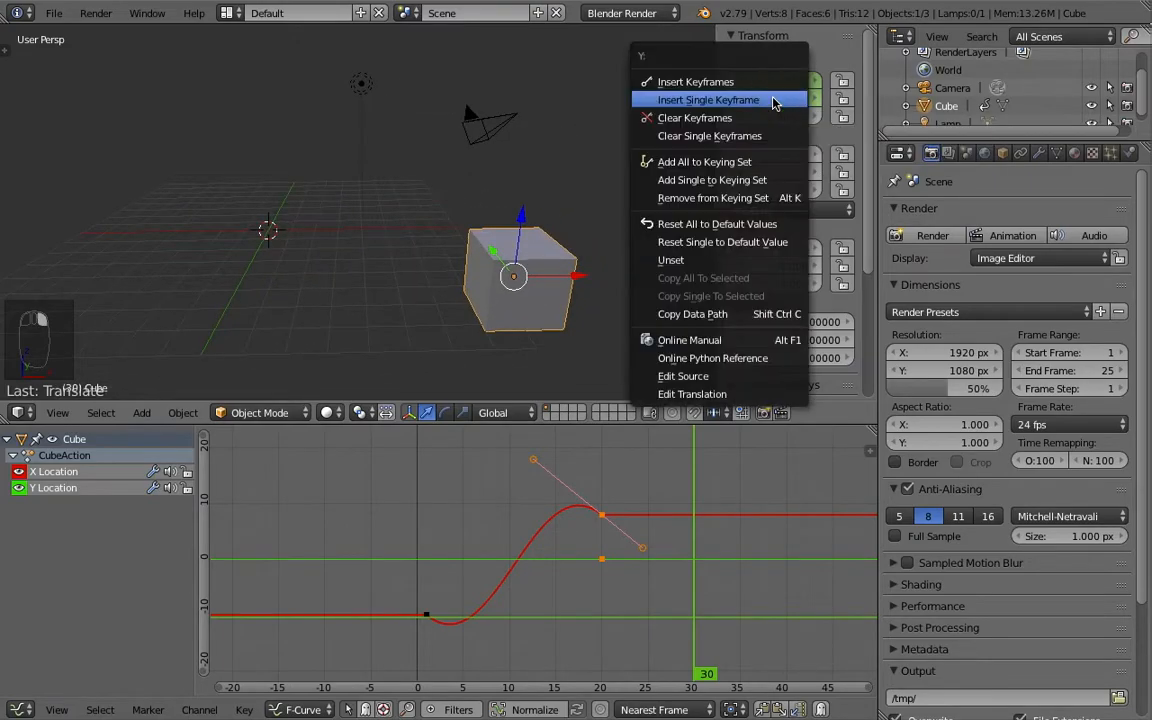
{"action": "left_click", "coordinate": [714, 102]}
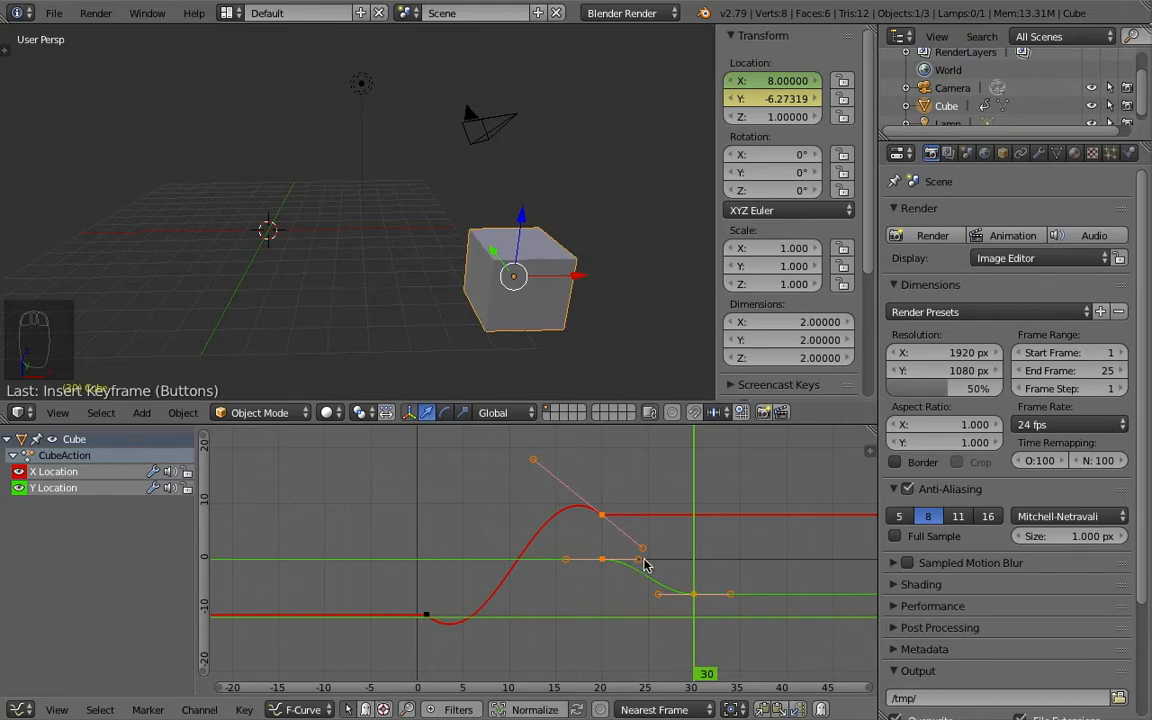
- Set the animation's end frame to 35 in the Timeline and return to the Graph Editor
{"action": "key", "text": "alt+a"}
{"action": "key", "text": "Escape"}
{"action": "left_click", "coordinate": [18, 709]}
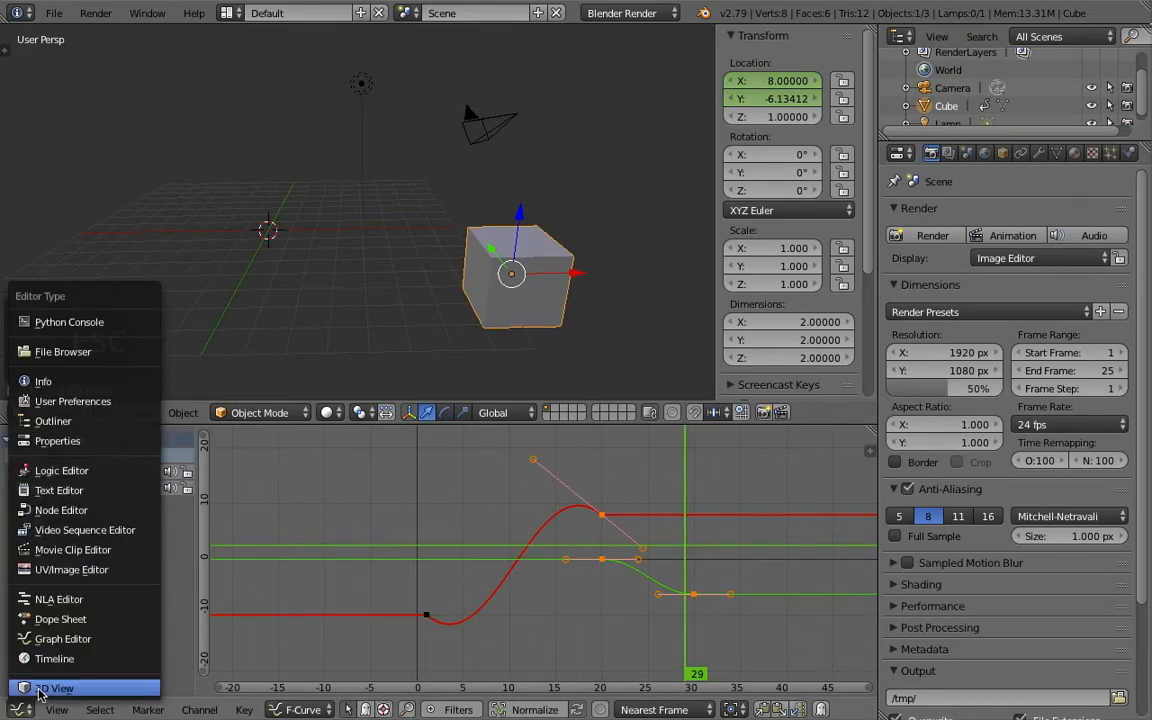
{"action": "left_click", "coordinate": [55, 664]}
{"action": "scroll", "coordinate": [342, 630], "scroll_direction": "up", "scroll_amount": 1}
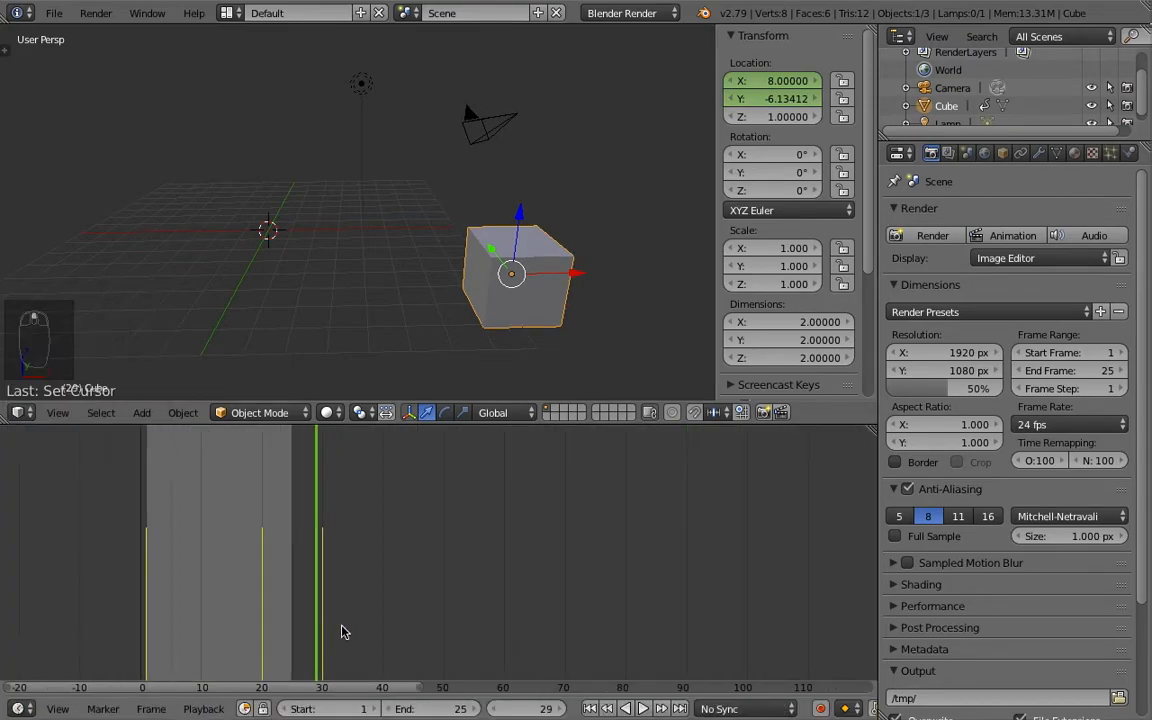
{"action": "left_click", "coordinate": [335, 648]}
{"action": "left_click_drag", "start_coordinate": [335, 648], "coordinate": [353, 648]}
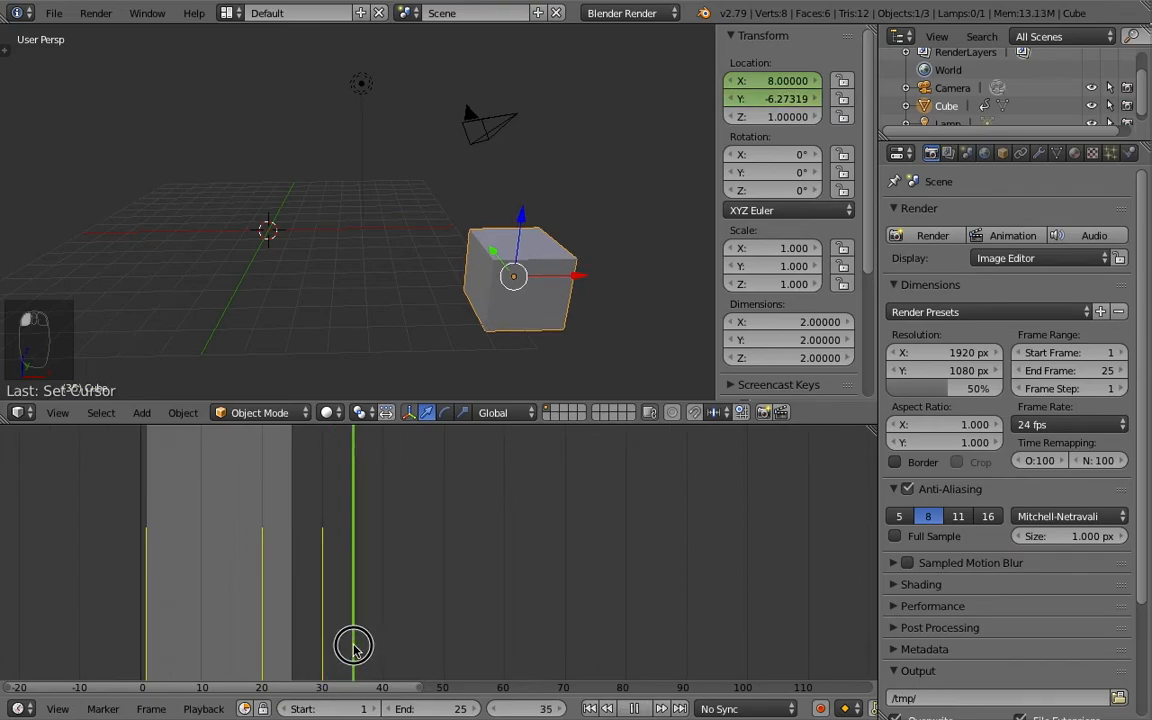
{"action": "key", "text": "e"}
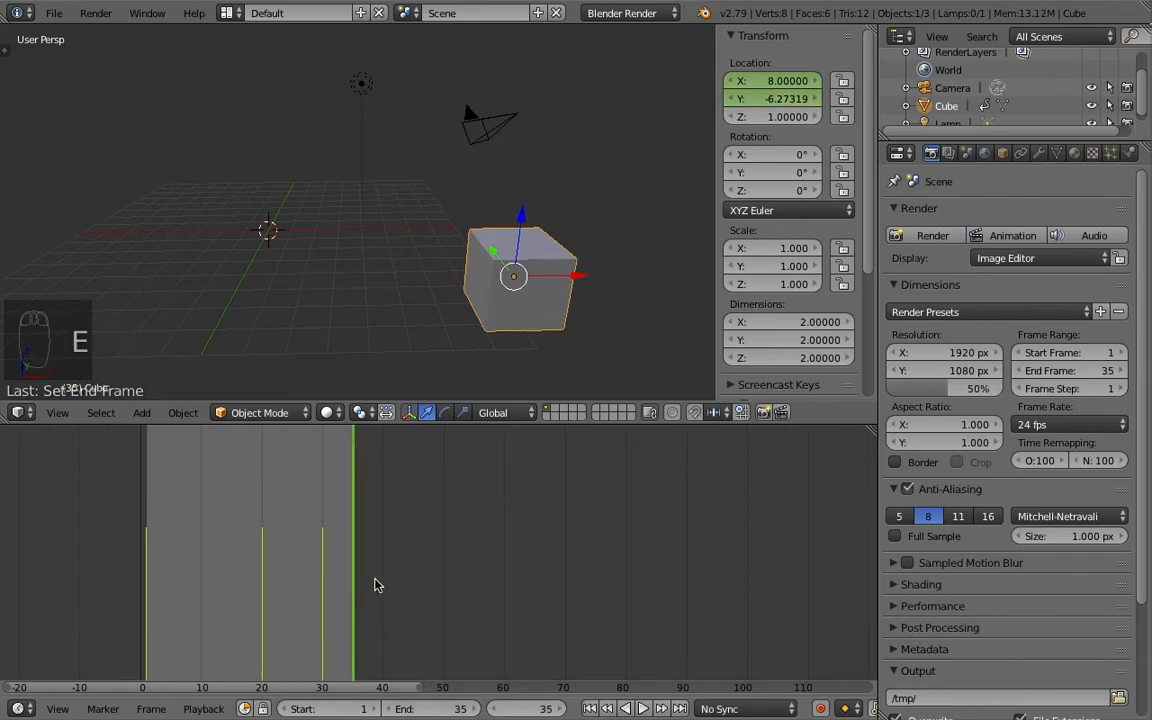
{"action": "left_click", "coordinate": [28, 708]}
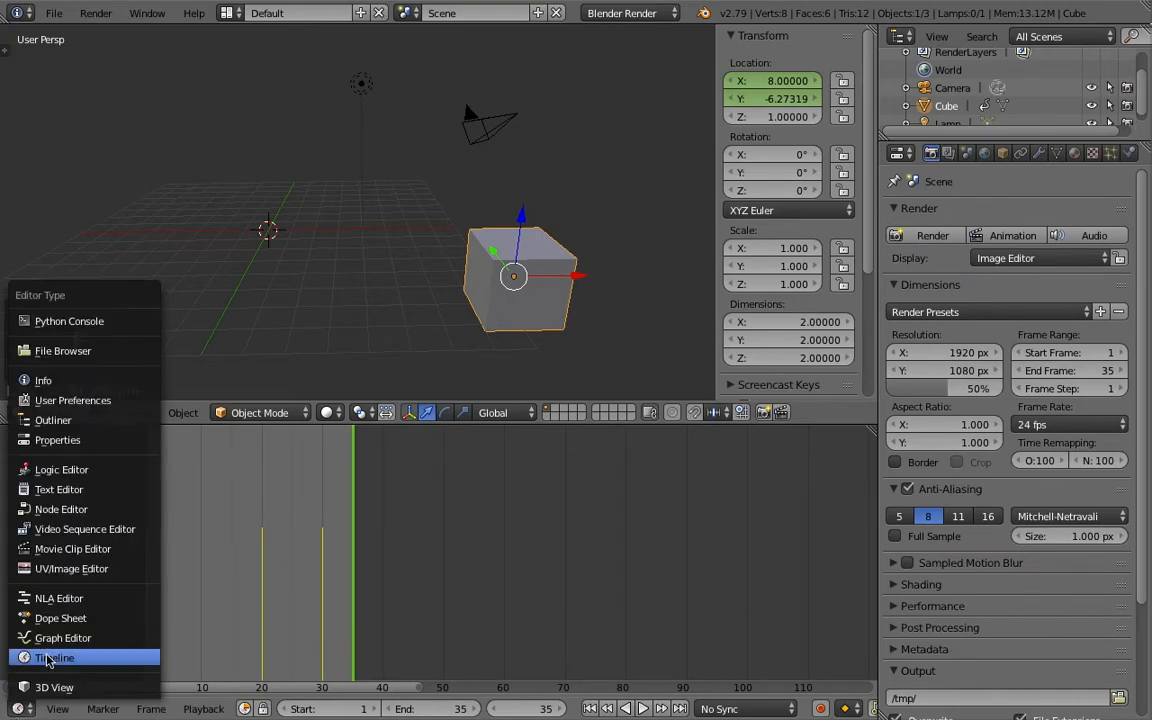
{"action": "left_click", "coordinate": [45, 573]}
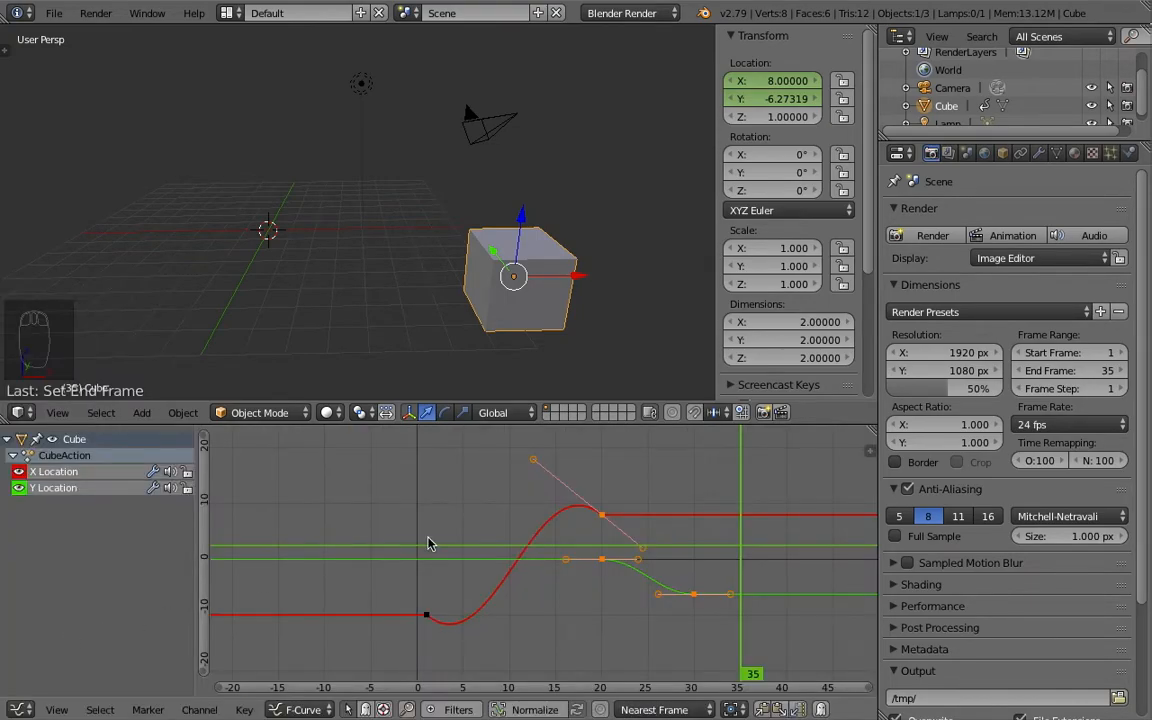
- Play the animation and orbit around the cube to check its X movement followed by the Y movement
{"action": "key", "text": "alt+a"}
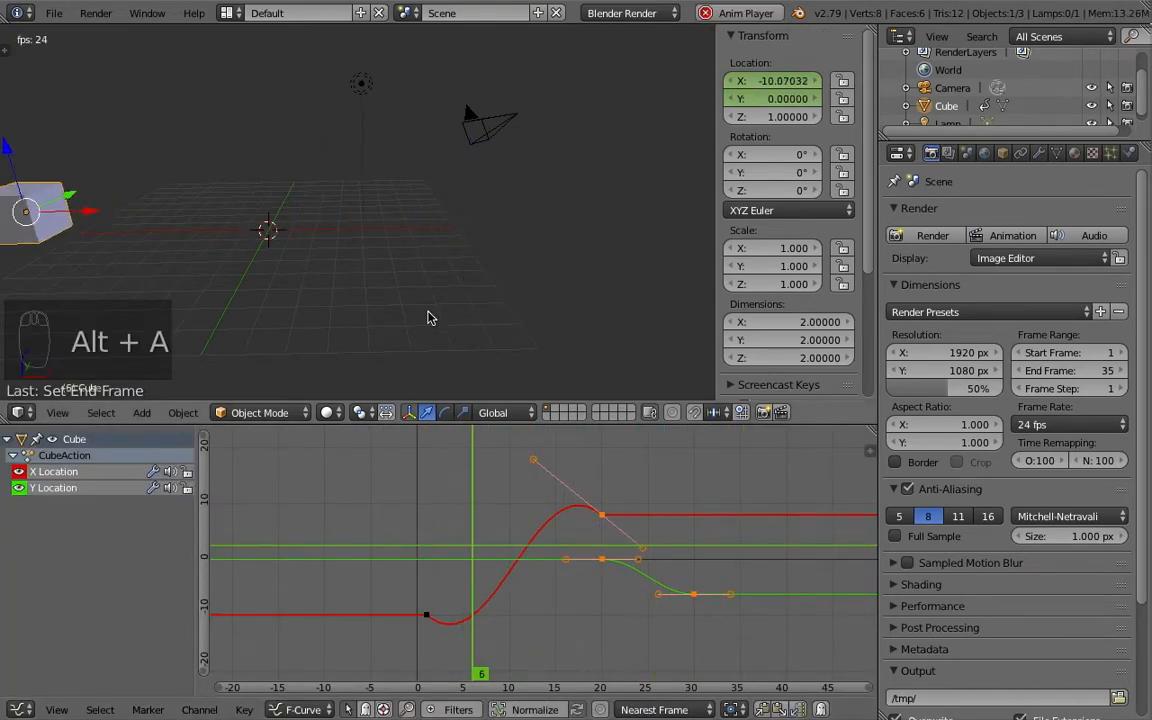
{"action": "middle_click_drag", "start_coordinate": [373, 311], "coordinate": [433, 291]}
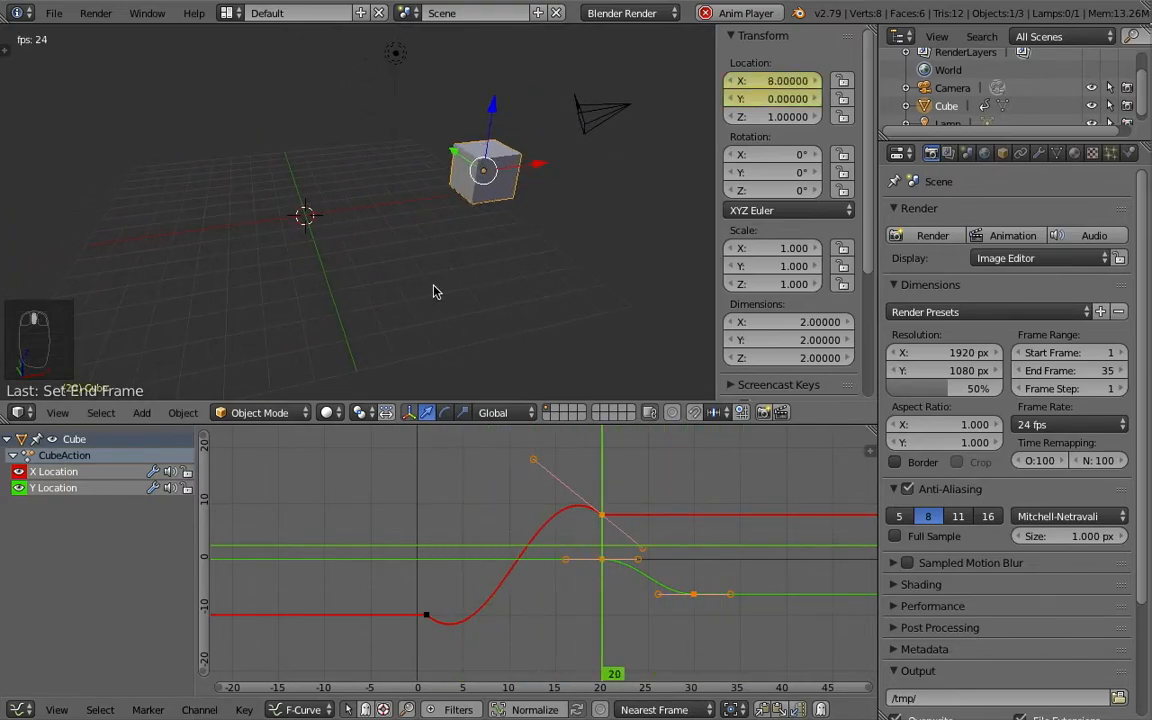
{"action": "scroll", "coordinate": [571, 562], "scroll_direction": "down", "scroll_amount": 2}
{"action": "scroll", "coordinate": [571, 562], "scroll_direction": "up", "scroll_amount": 2}
{"action": "middle_click_drag", "start_coordinate": [620, 576], "coordinate": [594, 552]}
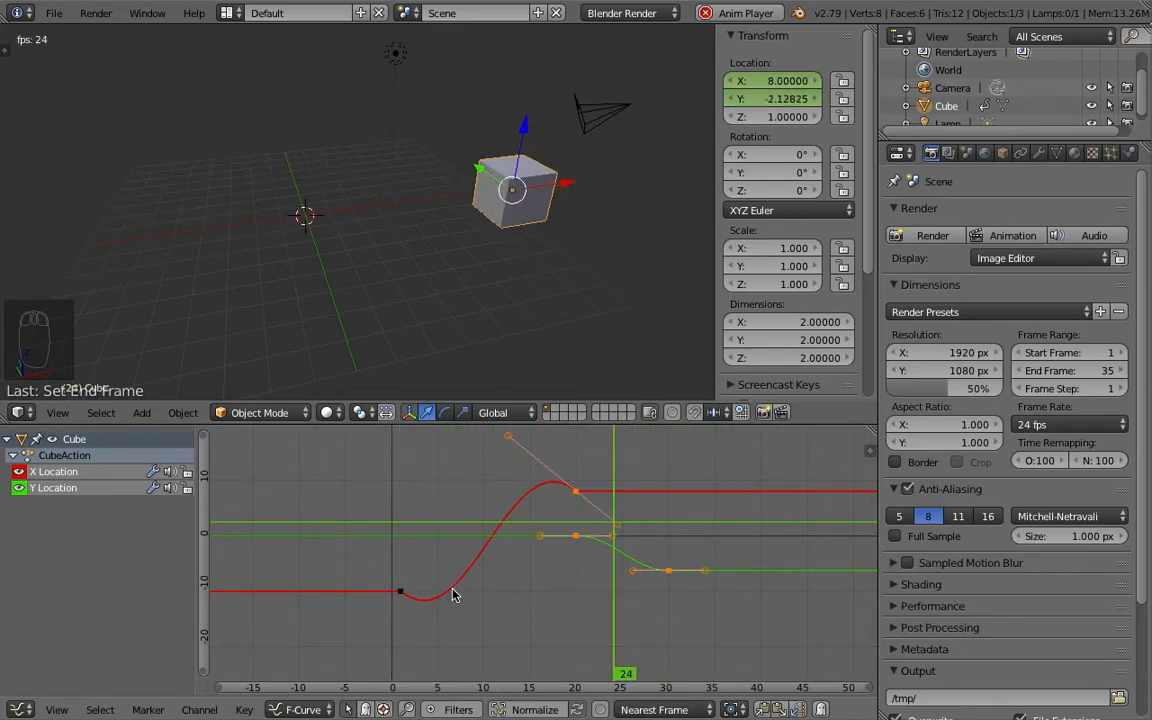
{"action": "key", "text": "Escape"}
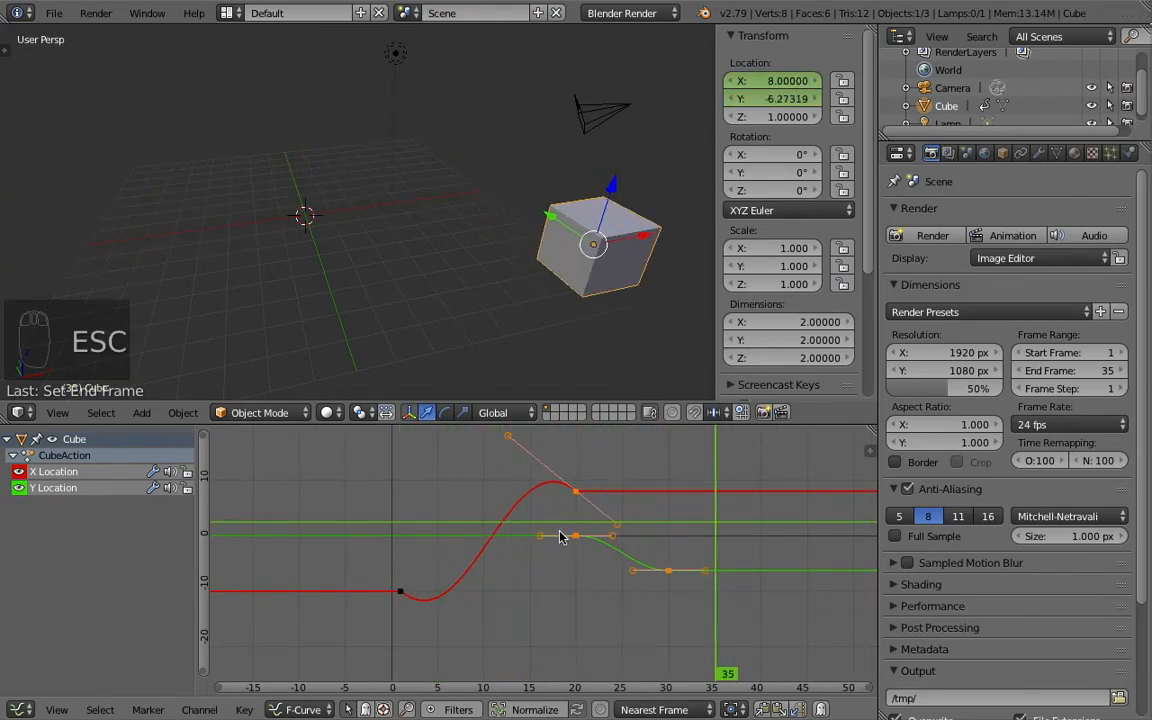
- Move the Y Location keyframe from frame 20 to frame 14, at a value of about -0.07
{"action": "right_click", "coordinate": [575, 491]}
{"action": "left_click_drag", "start_coordinate": [463, 509], "coordinate": [574, 516]}
{"action": "right_click", "coordinate": [575, 492]}
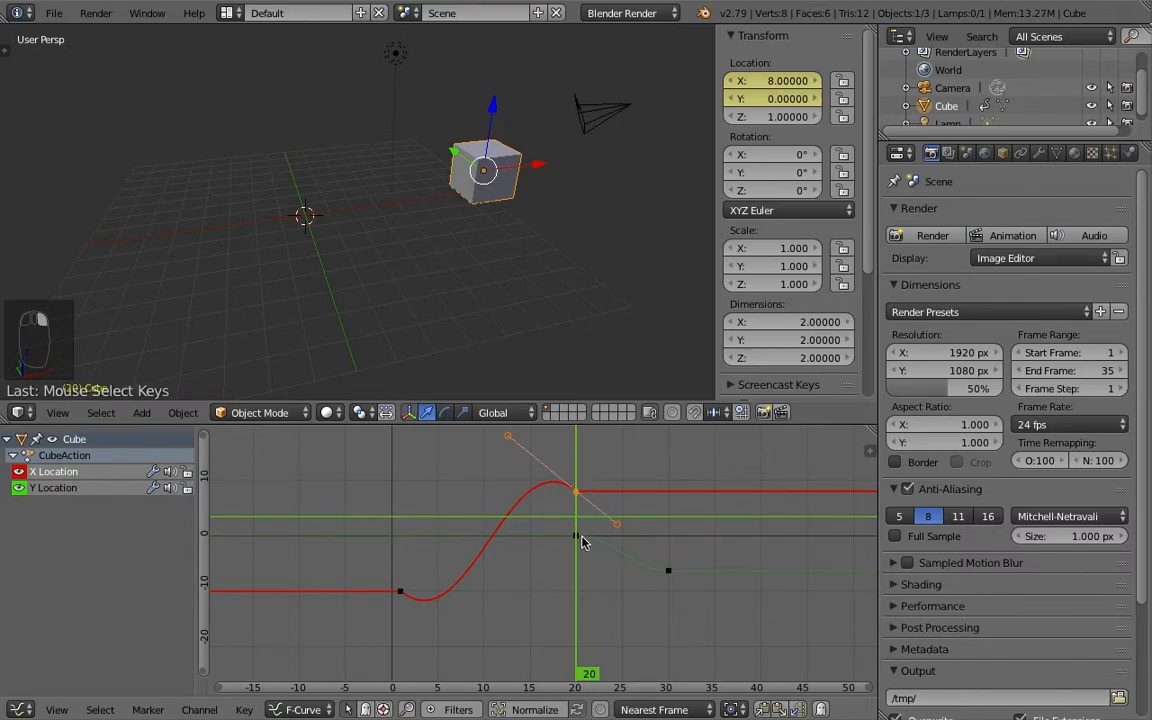
{"action": "right_click", "coordinate": [575, 541]}
{"action": "left_click_drag", "start_coordinate": [577, 510], "coordinate": [574, 540]}
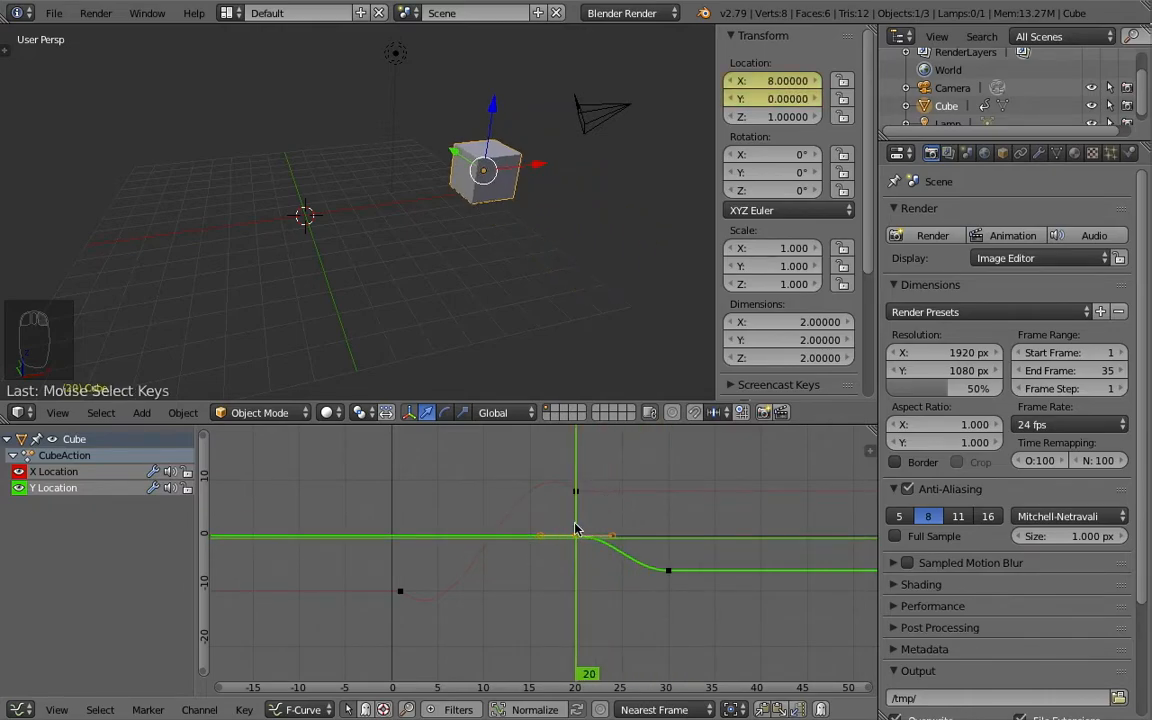
{"action": "scroll", "coordinate": [626, 549], "scroll_direction": "up", "scroll_amount": 4}
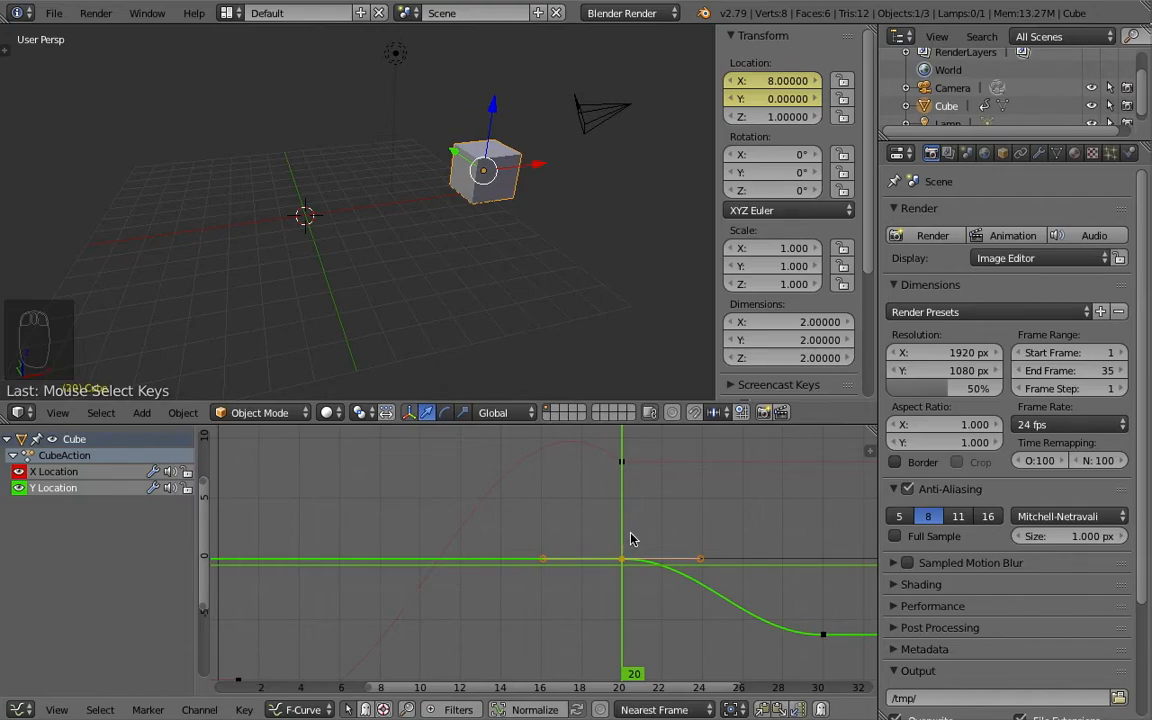
{"action": "key", "text": "g"}
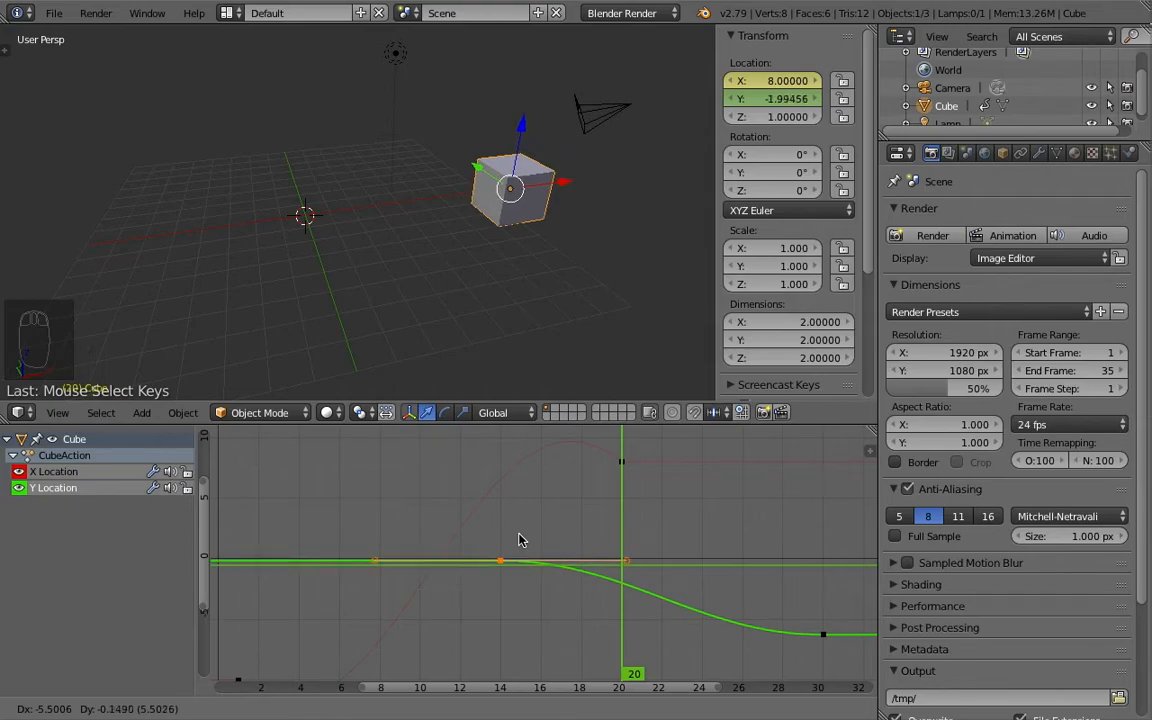
{"action": "left_click", "coordinate": [519, 540]}
- At frame 14, insert a single keyframe on the cube's Z rotation at 0°
{"action": "scroll", "coordinate": [520, 539], "scroll_direction": "up", "scroll_amount": 2}
{"action": "scroll", "coordinate": [519, 540], "scroll_direction": "down", "scroll_amount": 3}
{"action": "mouse_move", "coordinate": [527, 535]}
{"action": "left_mouse_down"}
{"action": "mouse_move", "coordinate": [391, 532]}
{"action": "mouse_move", "coordinate": [540, 530]}
{"action": "mouse_move", "coordinate": [411, 540]}
{"action": "mouse_move", "coordinate": [519, 533]}
{"action": "mouse_move", "coordinate": [476, 537]}
{"action": "mouse_move", "coordinate": [731, 561]}
{"action": "mouse_move", "coordinate": [534, 556]}
{"action": "left_mouse_up"}
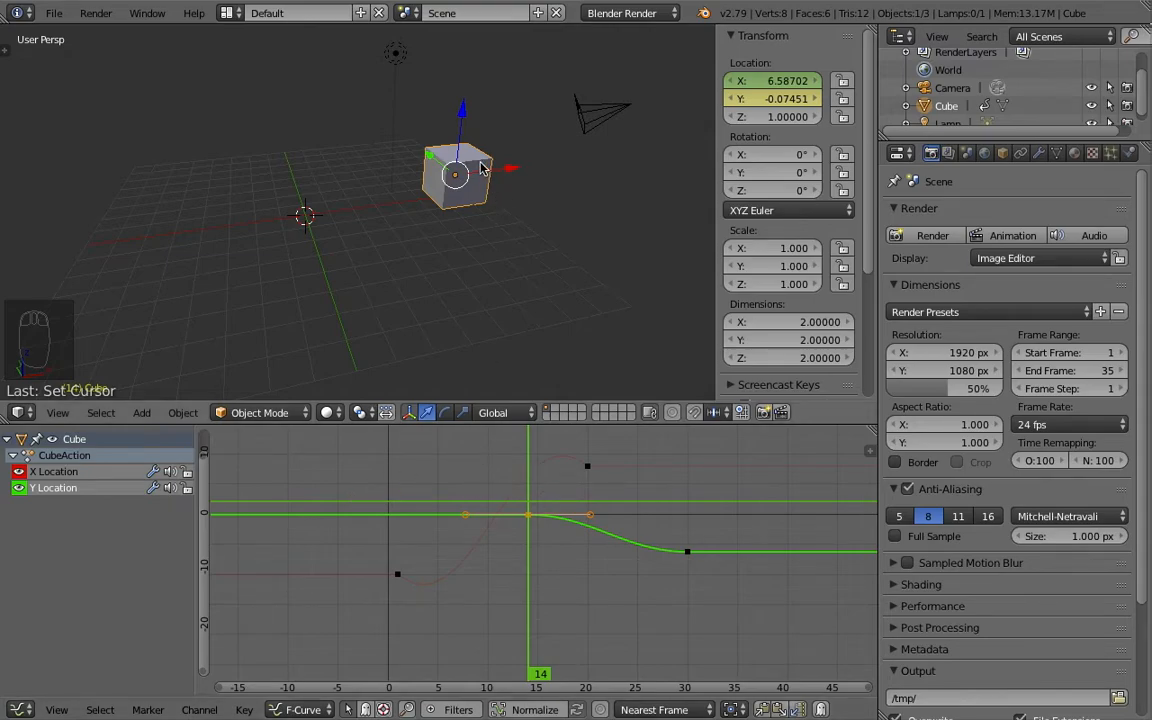
{"action": "left_click_drag", "start_coordinate": [530, 474], "coordinate": [558, 494]}
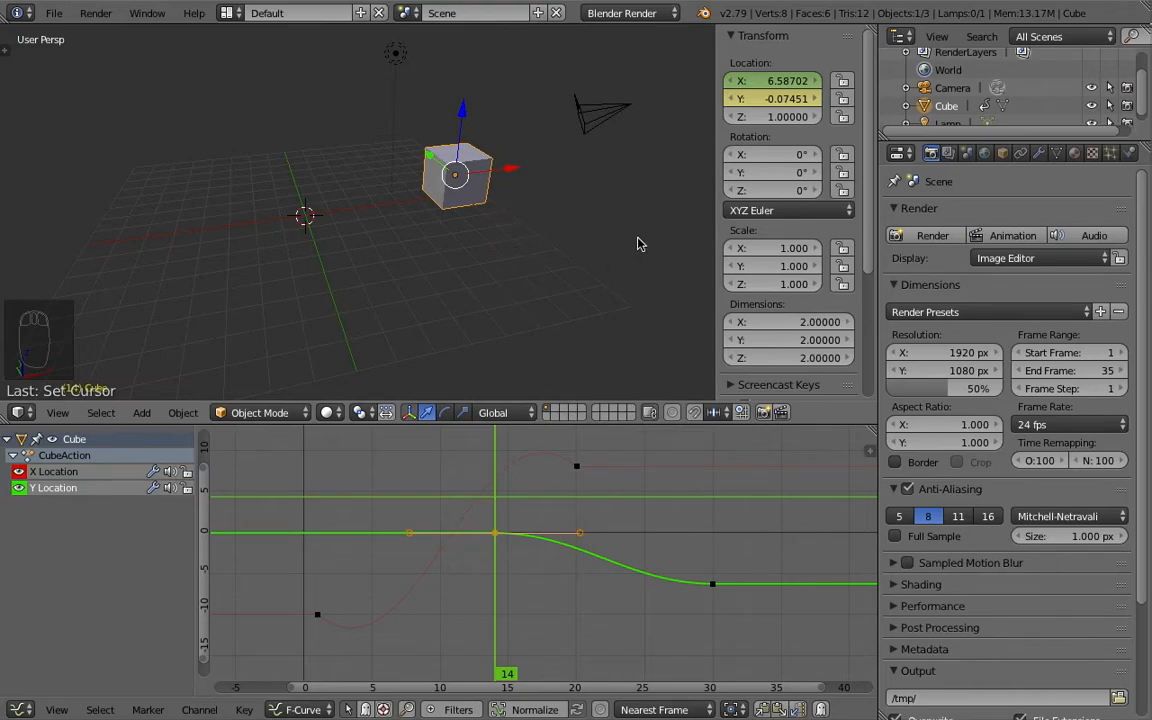
{"action": "right_click", "coordinate": [754, 195]}
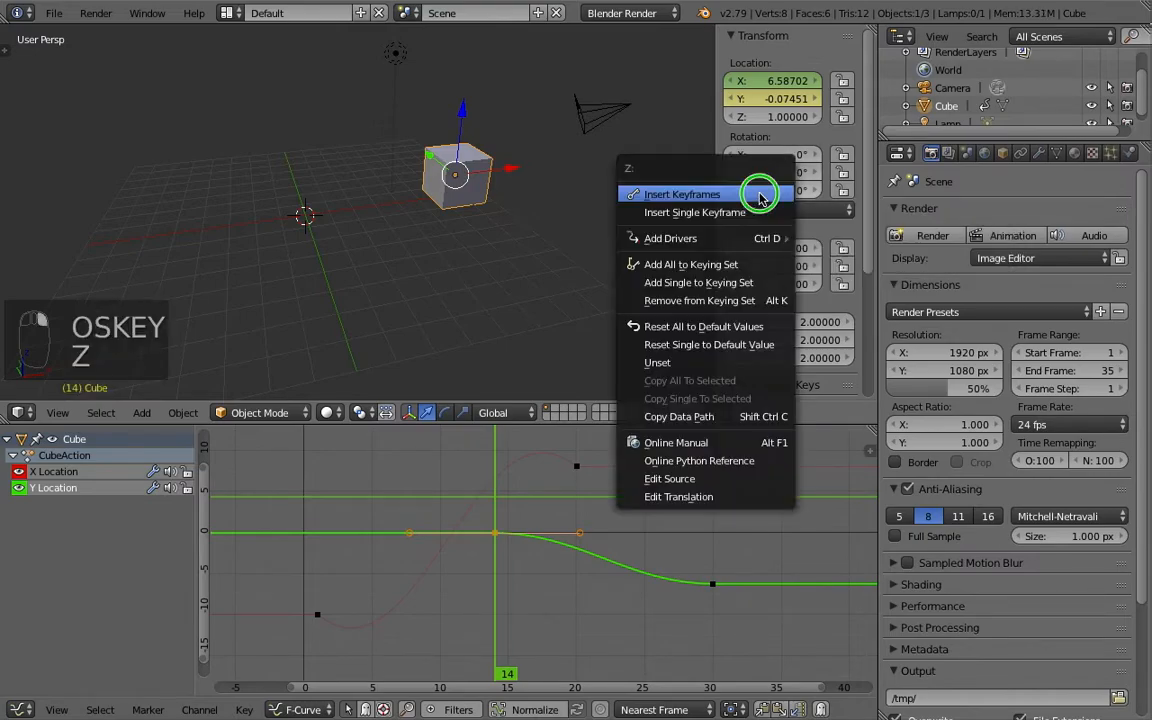
{"action": "left_click", "coordinate": [742, 212]}
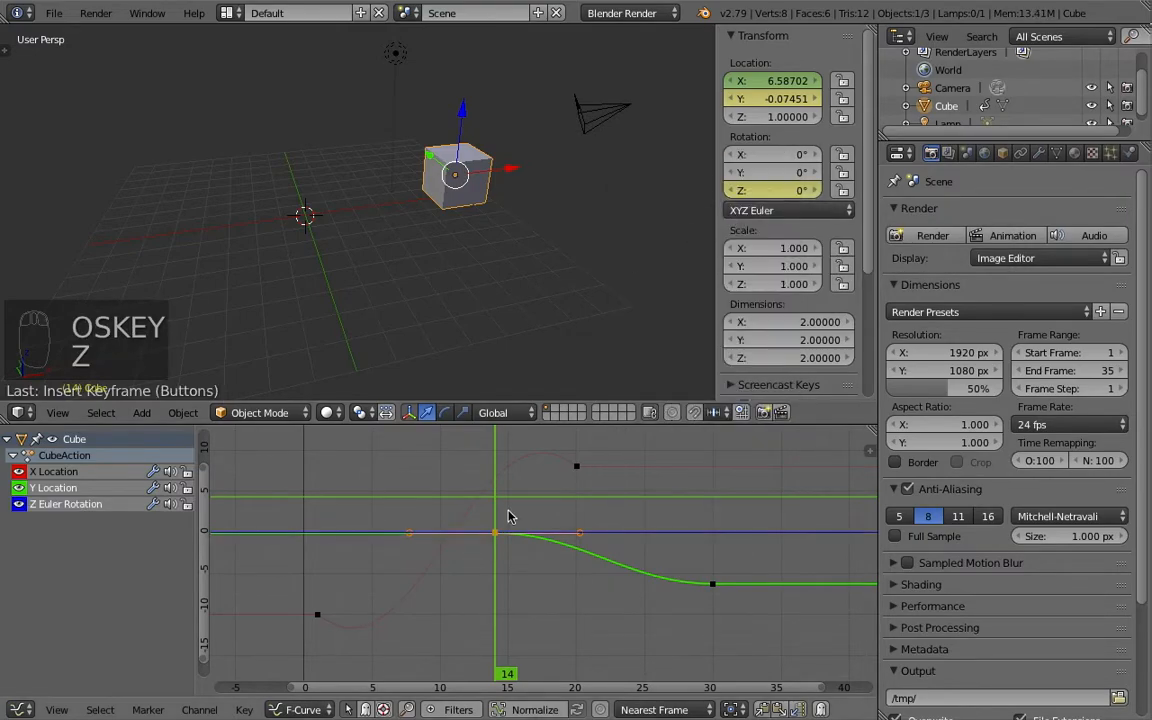
- At frame 30, set the cube's Z rotation to about 45.3° and insert a single Z rotation keyframe
{"action": "left_click_drag", "start_coordinate": [497, 512], "coordinate": [717, 524]}
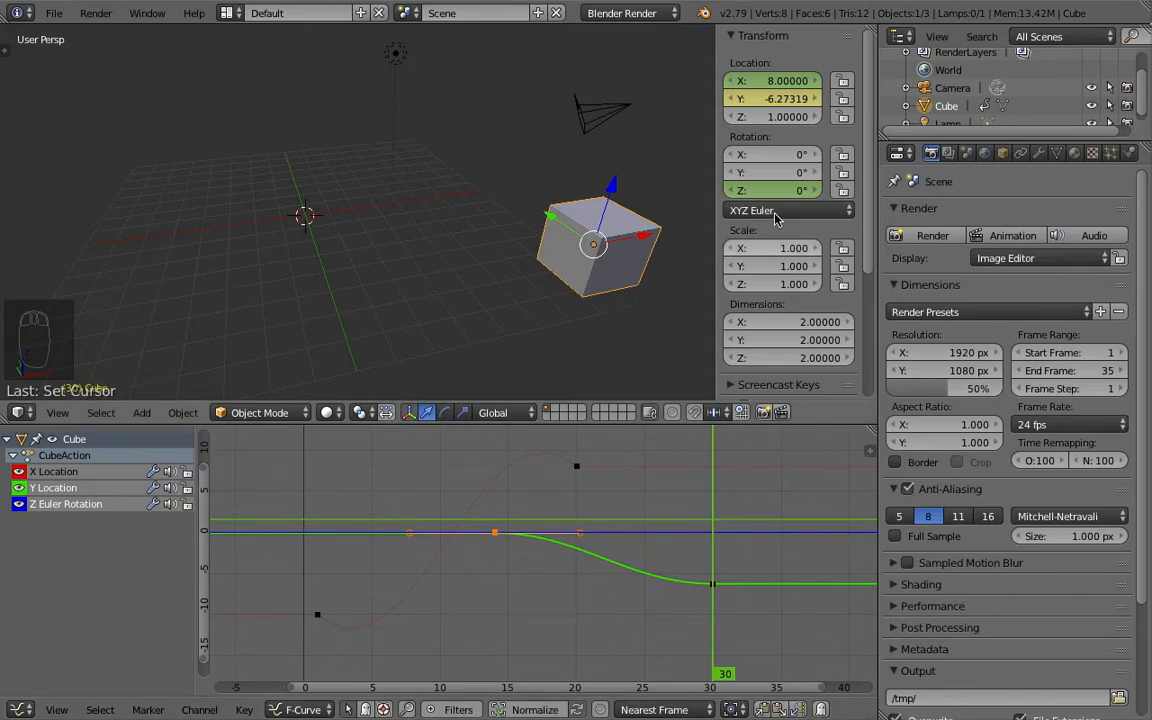
{"action": "left_click_drag", "start_coordinate": [745, 190], "coordinate": [791, 190]}
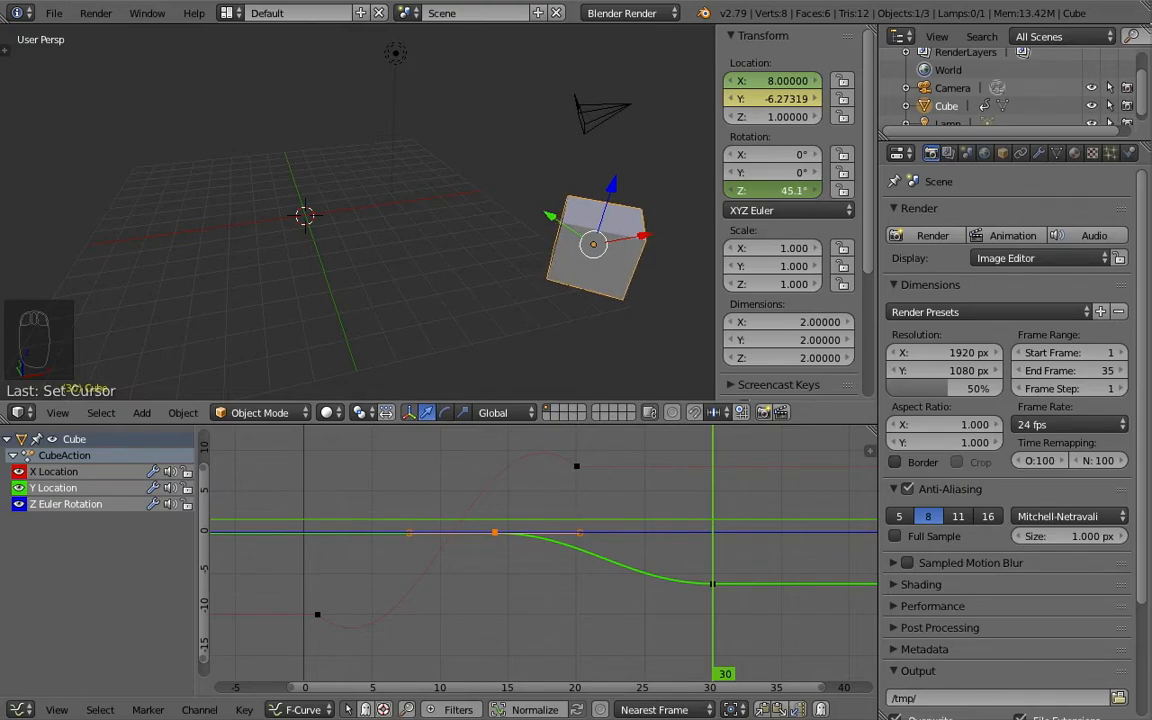
{"action": "right_click", "coordinate": [771, 196]}
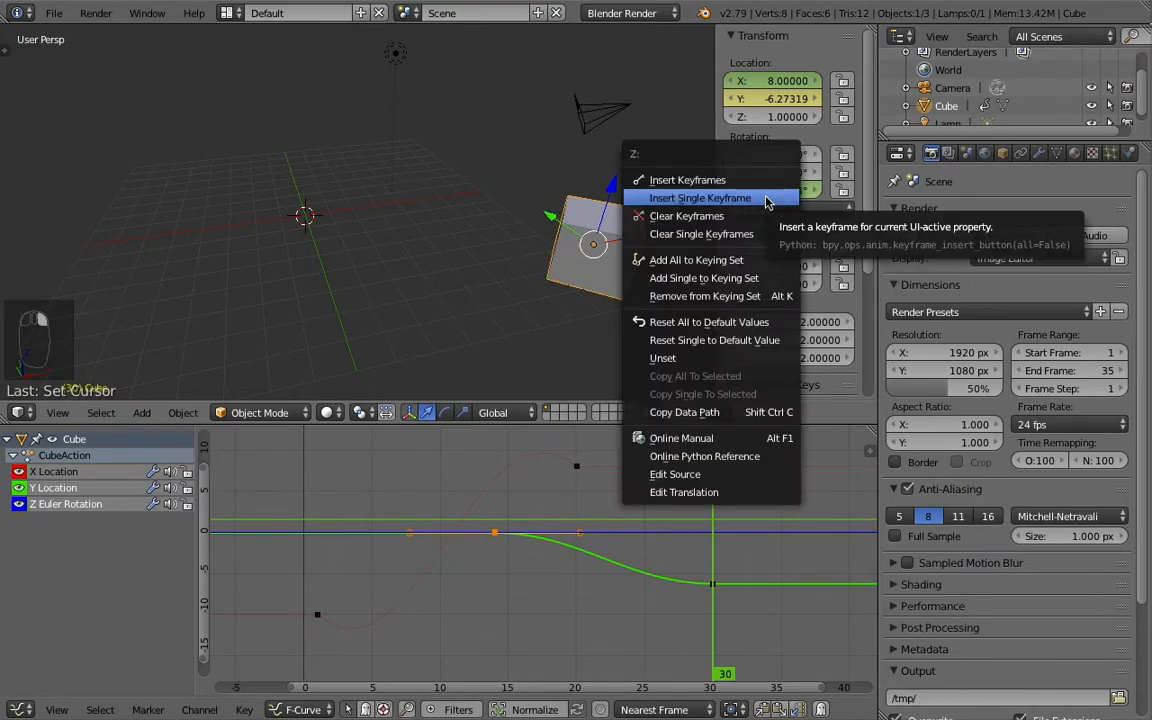
{"action": "left_click", "coordinate": [768, 203]}
- Examine the whole Z Euler Rotation curve and play the animation to check the rotation
{"action": "scroll", "coordinate": [482, 538], "scroll_direction": "down", "scroll_amount": 3}
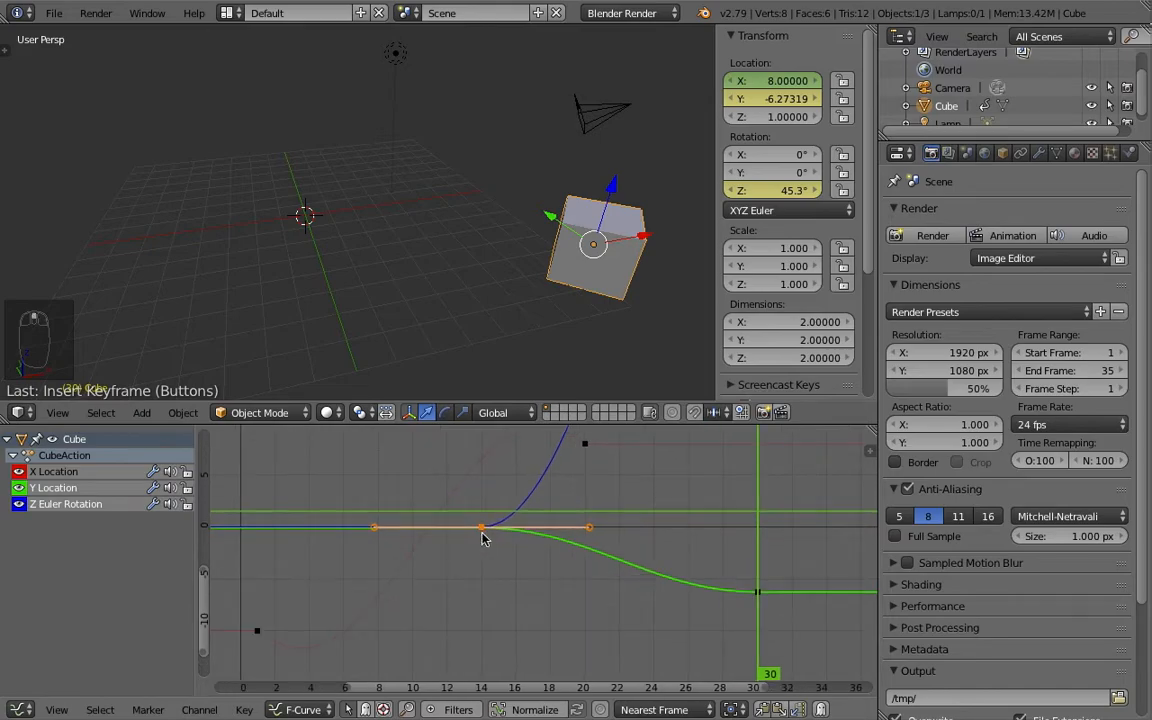
{"action": "scroll", "coordinate": [482, 538], "scroll_direction": "down", "scroll_amount": 4}
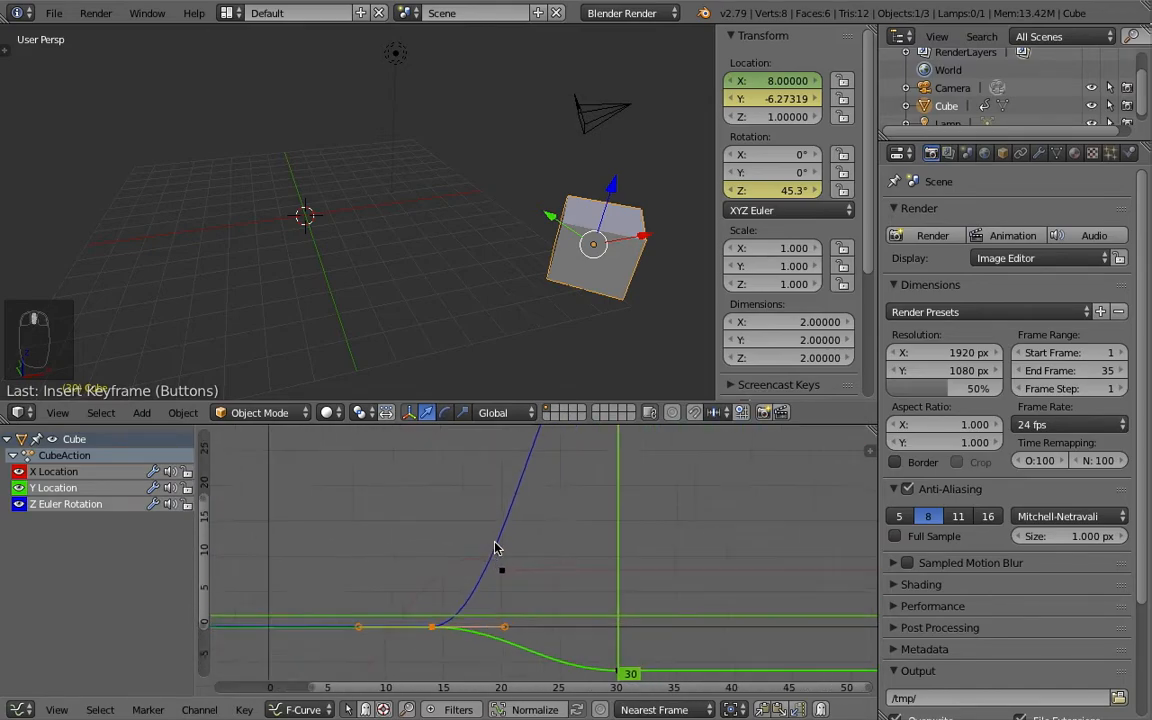
{"action": "middle_click_drag", "start_coordinate": [486, 545], "coordinate": [550, 545], "text": "ctrl"}
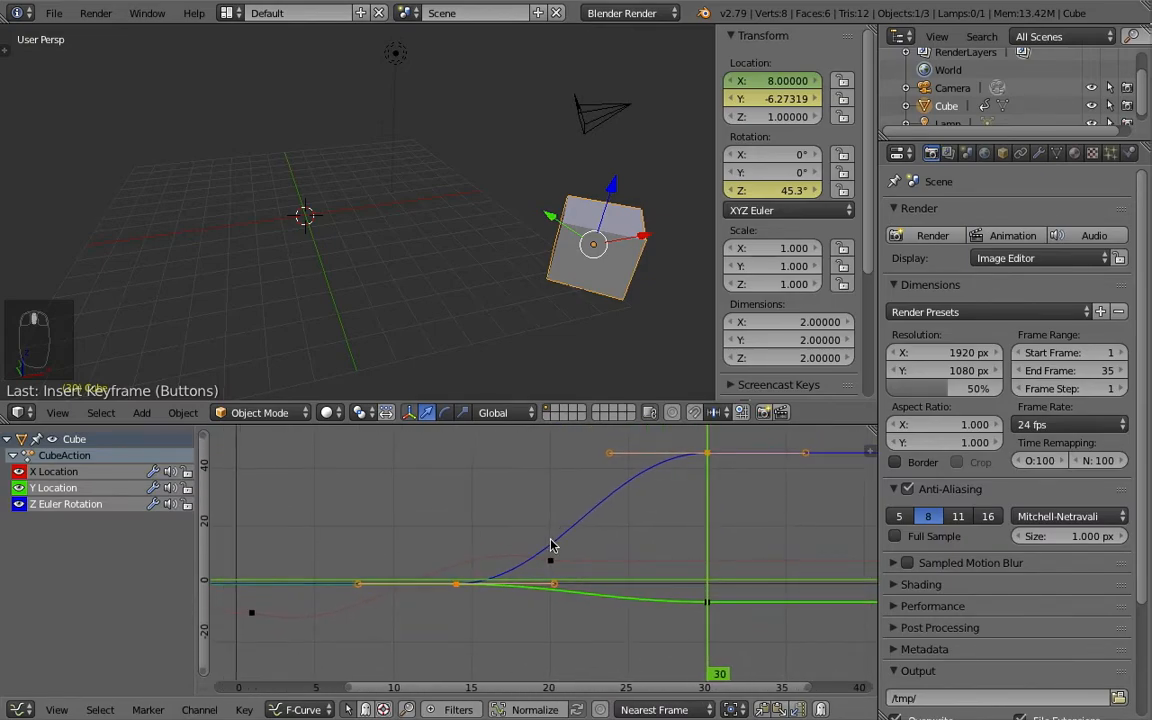
{"action": "right_click", "coordinate": [491, 565]}
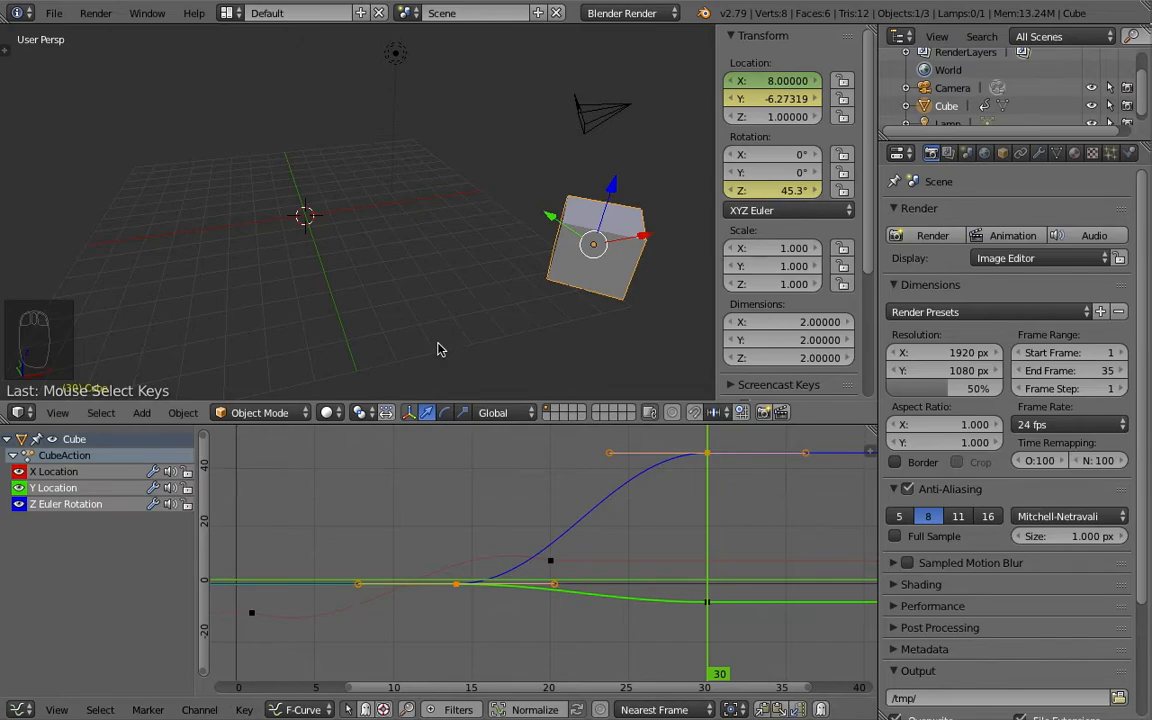
{"action": "key", "text": "alt+a"}
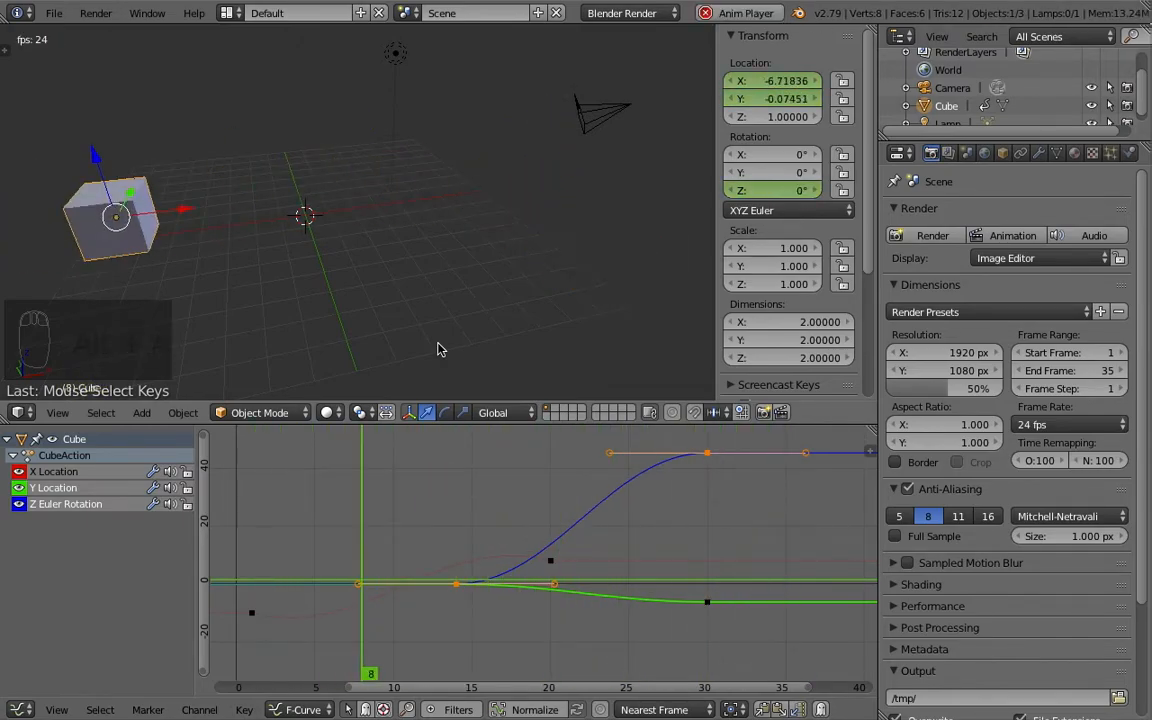
{"action": "key", "text": "Escape"}
- Move the Z Euler Rotation keyframe at frame 14 to frame 6 and a value of about -20
{"action": "scroll", "coordinate": [486, 587], "scroll_direction": "up", "scroll_amount": 2}
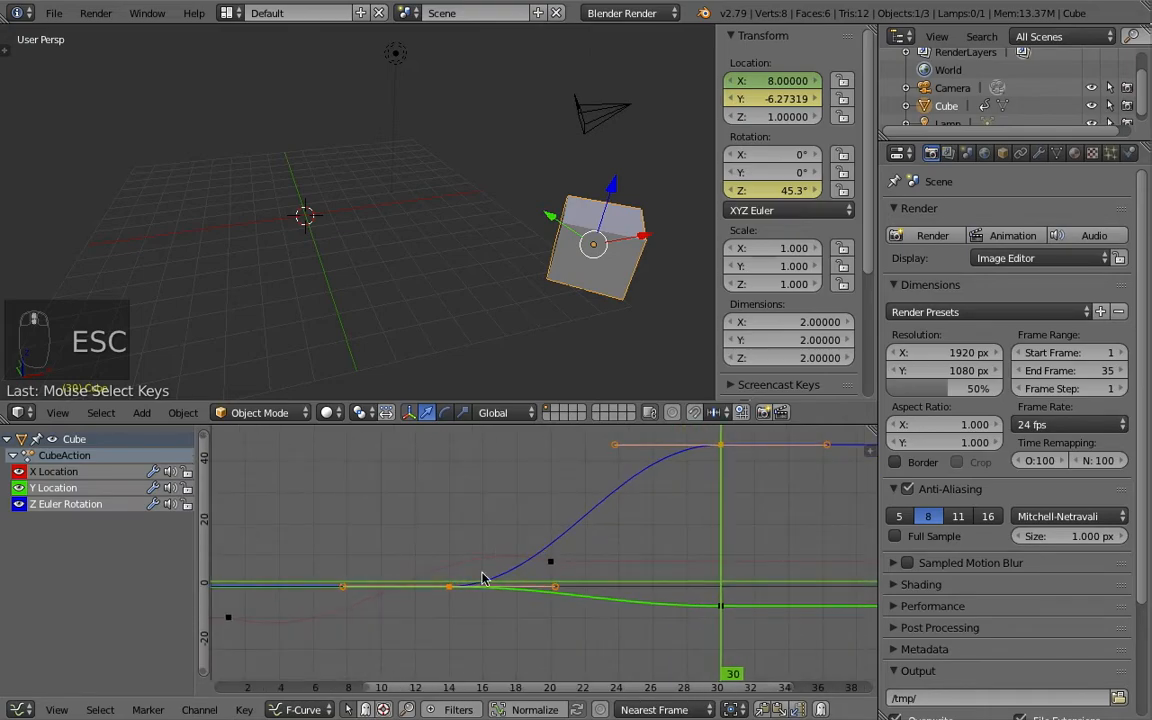
{"action": "right_click", "coordinate": [453, 591]}
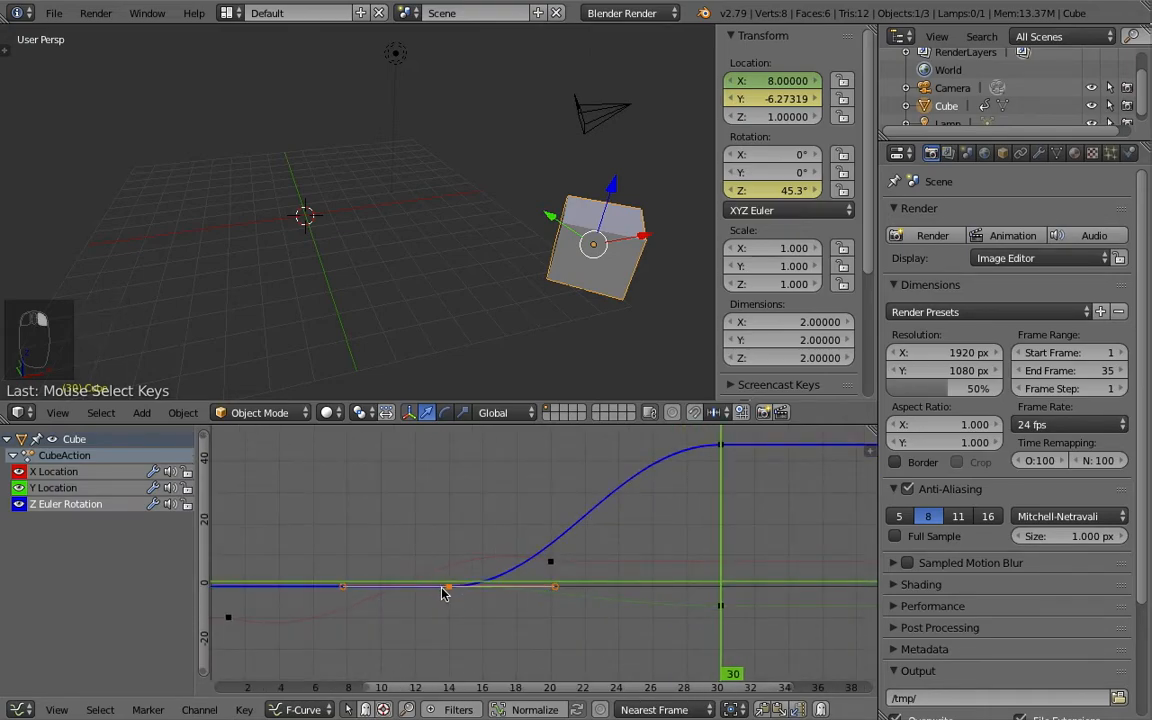
{"action": "key", "text": "g"}
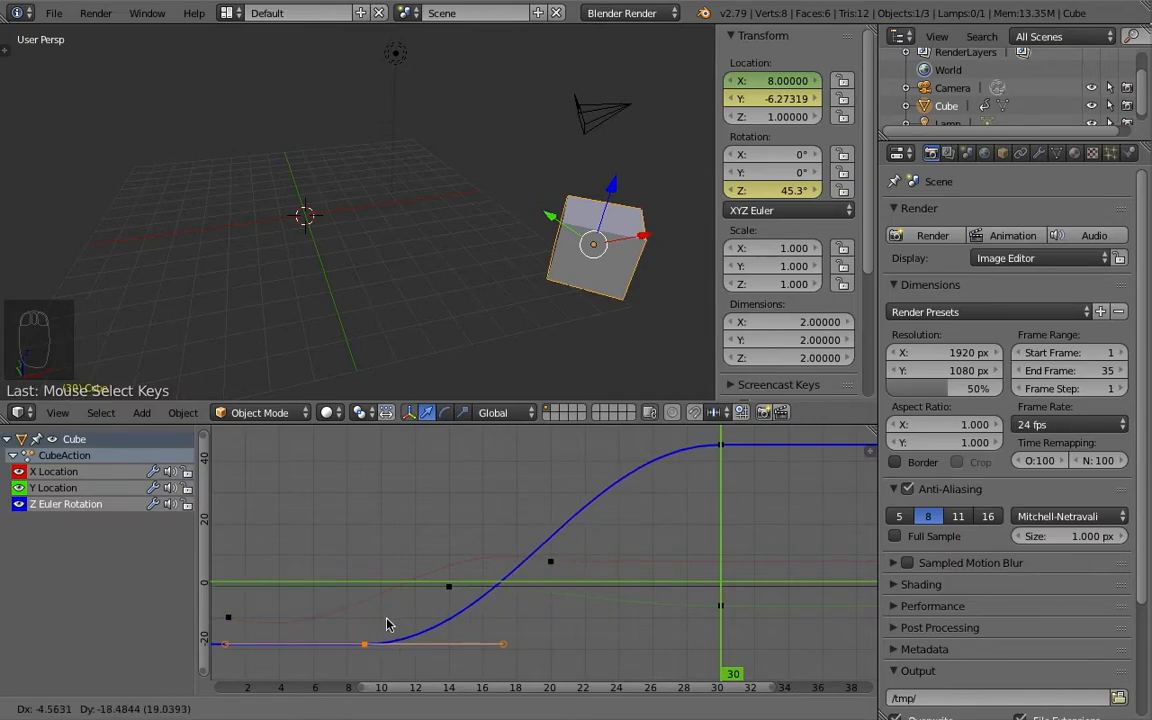
{"action": "left_click", "coordinate": [332, 628]}
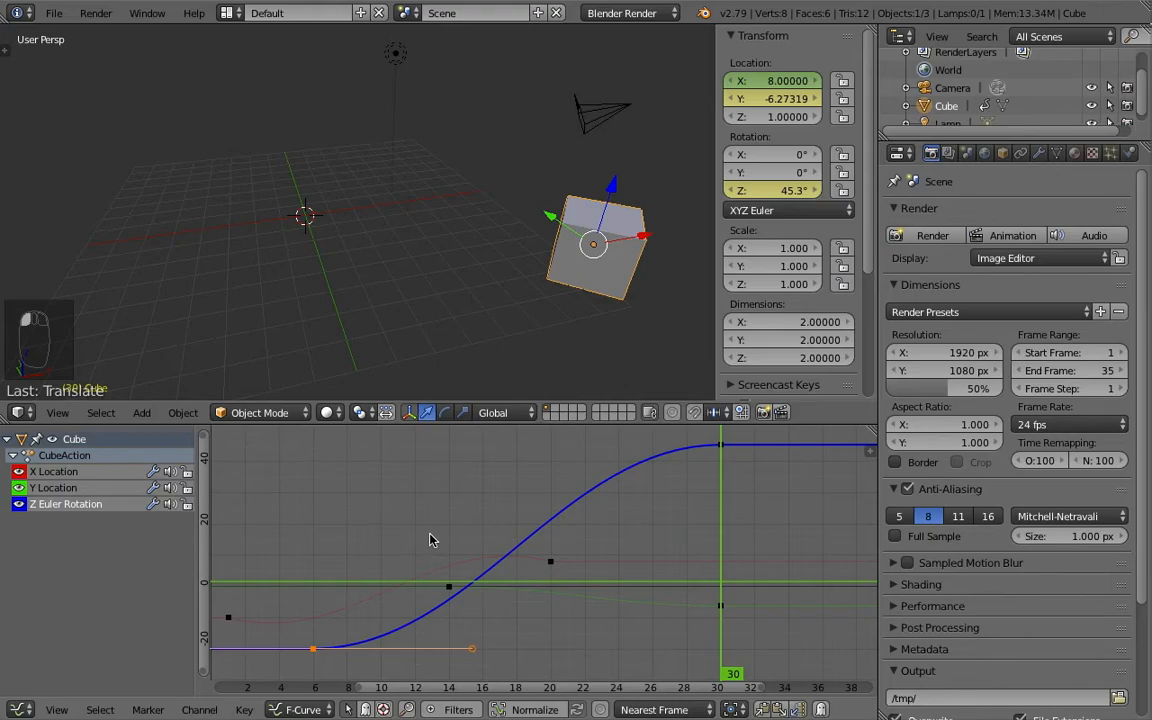
- Play the animation and scrub through the early frames to examine how the earlier rotation combines with the movement
{"action": "key", "text": "alt+a"}
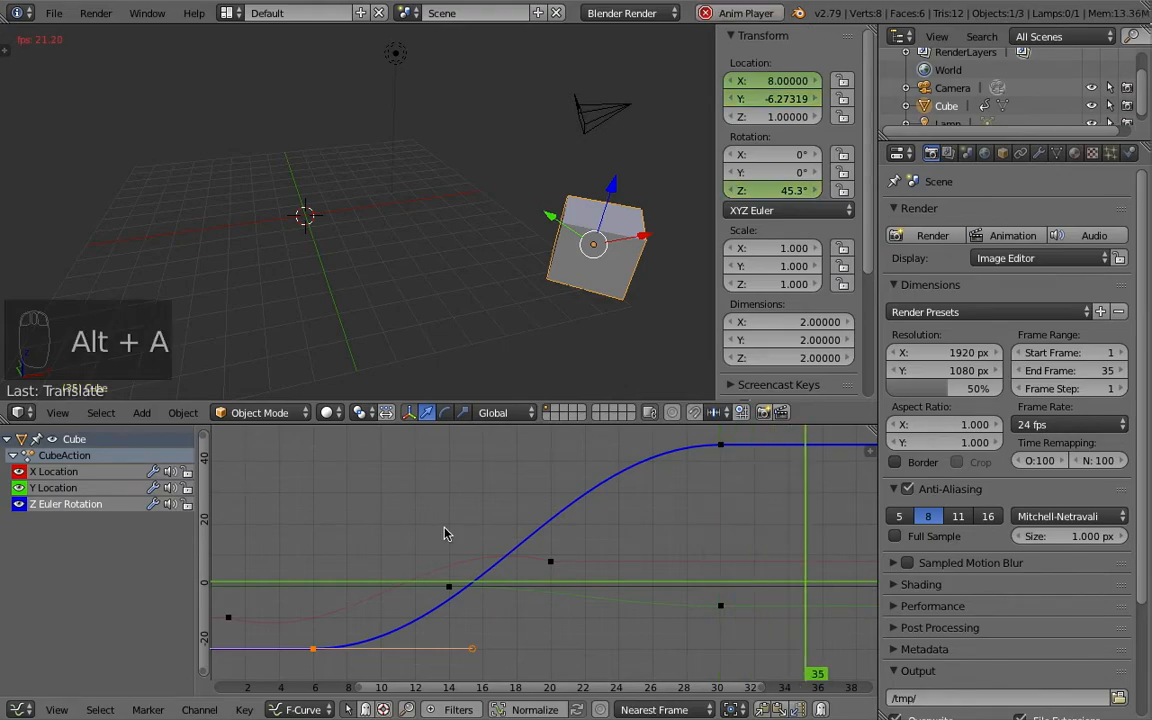
{"action": "key", "text": "Escape"}
{"action": "left_click_drag", "start_coordinate": [258, 538], "coordinate": [347, 558]}
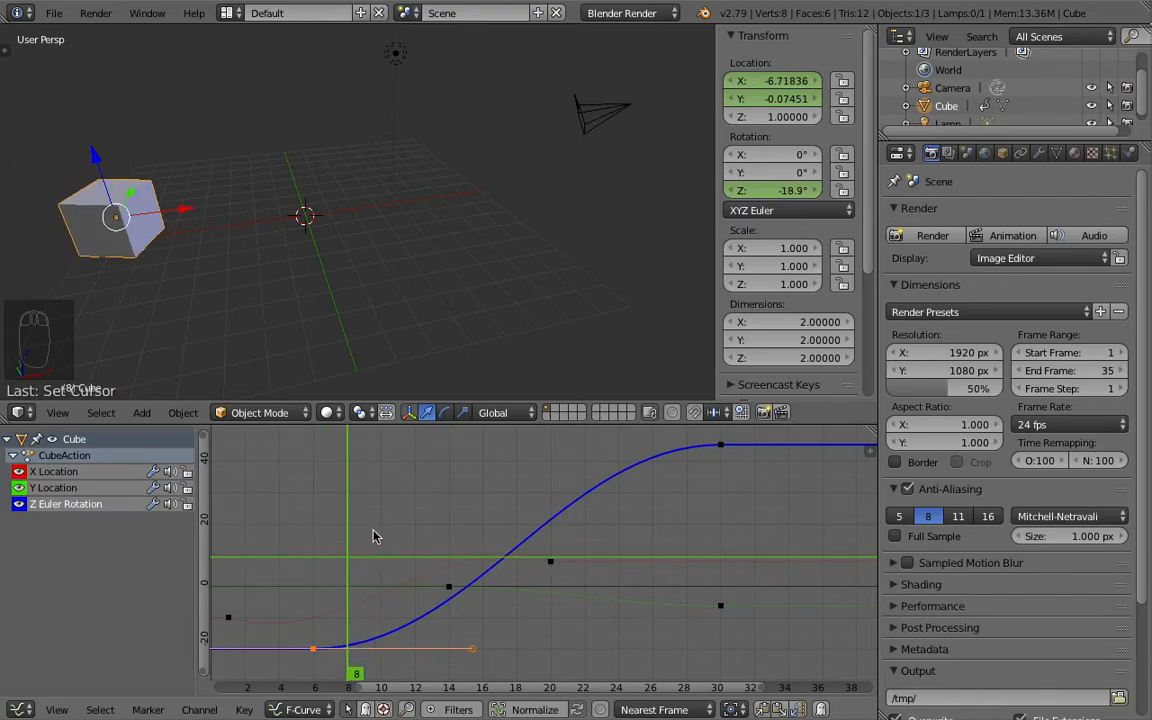
{"action": "left_click_drag", "start_coordinate": [347, 532], "coordinate": [447, 527]}
{"action": "middle_click_drag", "start_coordinate": [430, 578], "coordinate": [441, 551]}
{"action": "left_click_drag", "start_coordinate": [462, 500], "coordinate": [381, 525]}
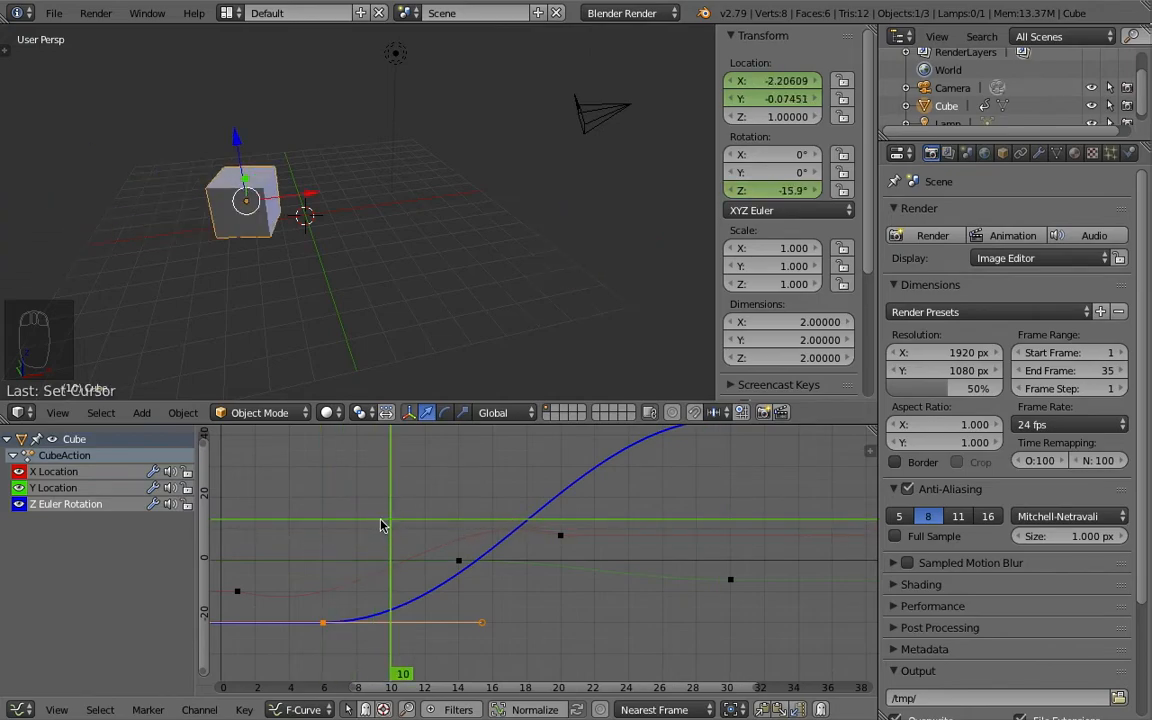